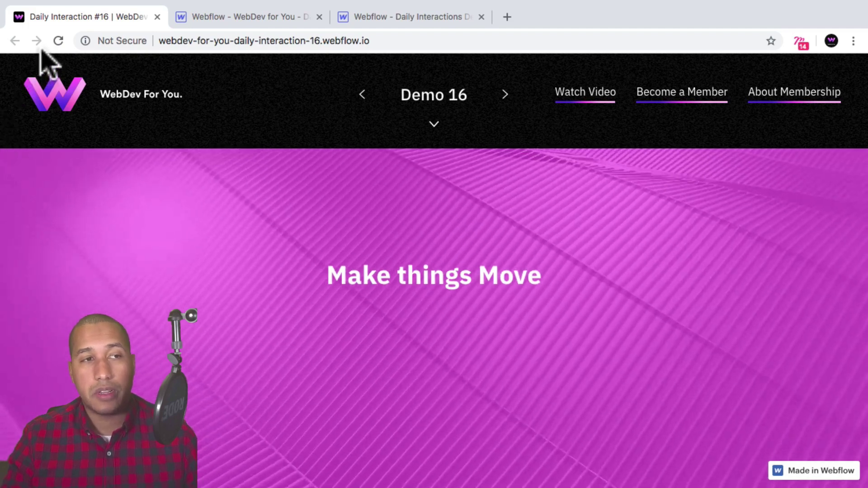
Reload the Demo 16 page twice to watch the finished interaction play
left_click(56, 40)
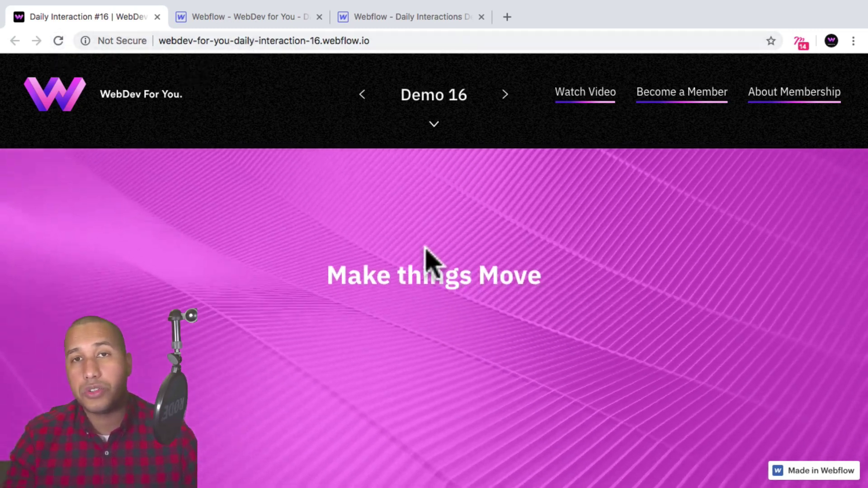
left_click(57, 40)
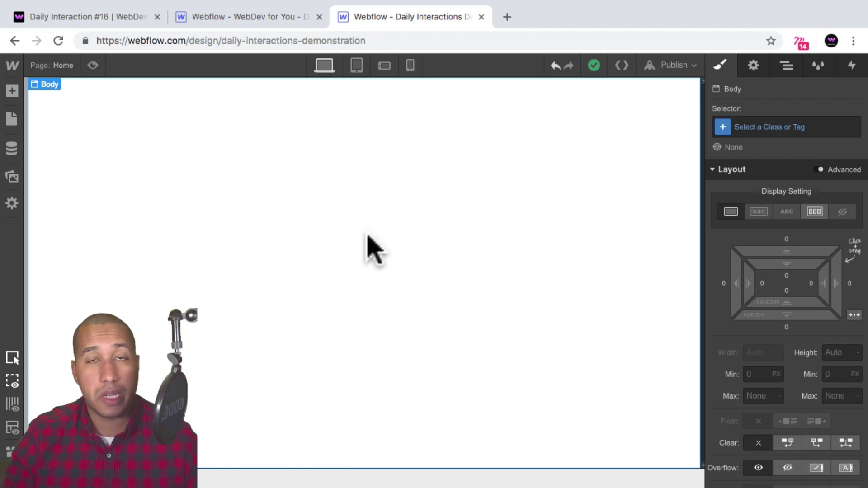
Give the page body a new class named d-16-body
left_click(776, 128)
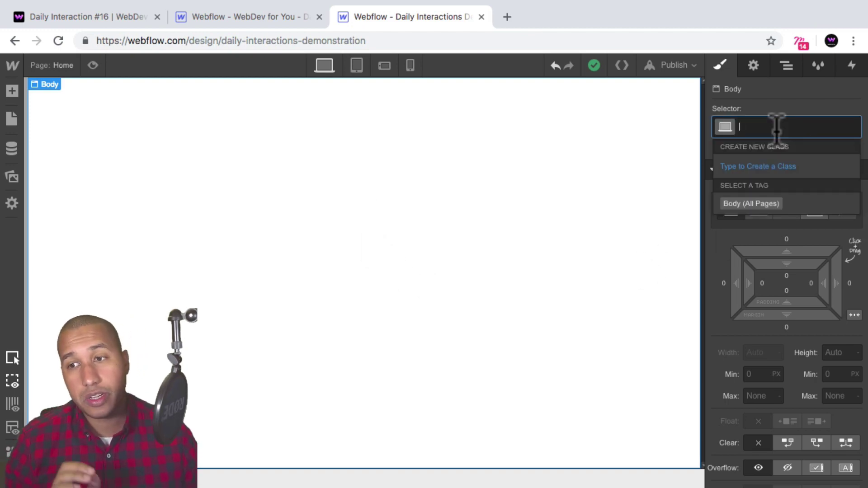
type("d")
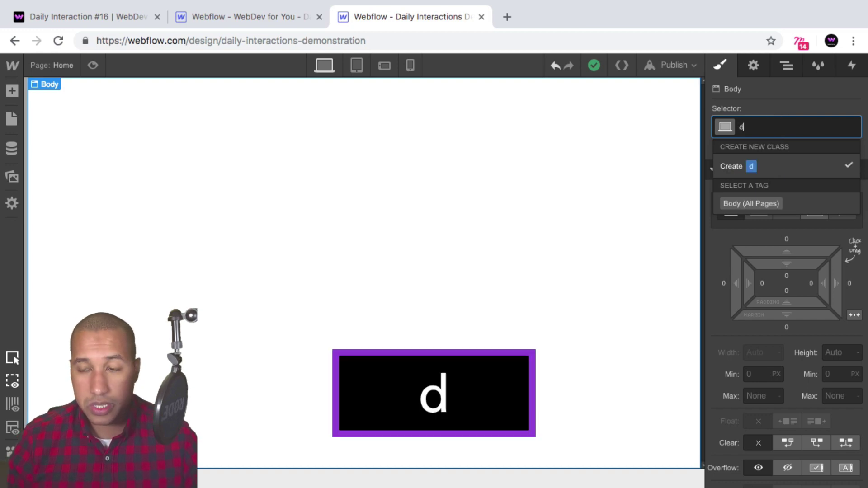
type("-16-body")
key("Return")
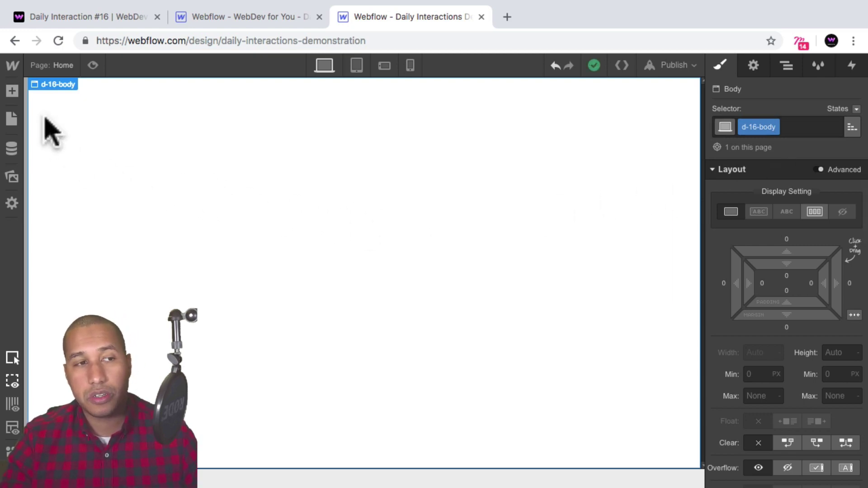
Add a section to the page body and give it the class d-16-section
left_click(12, 91)
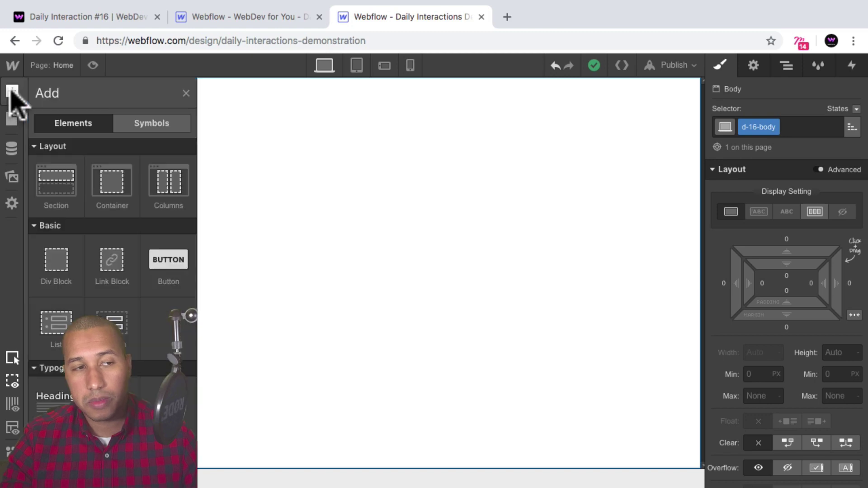
left_click(59, 183)
left_click(805, 127)
type("d")
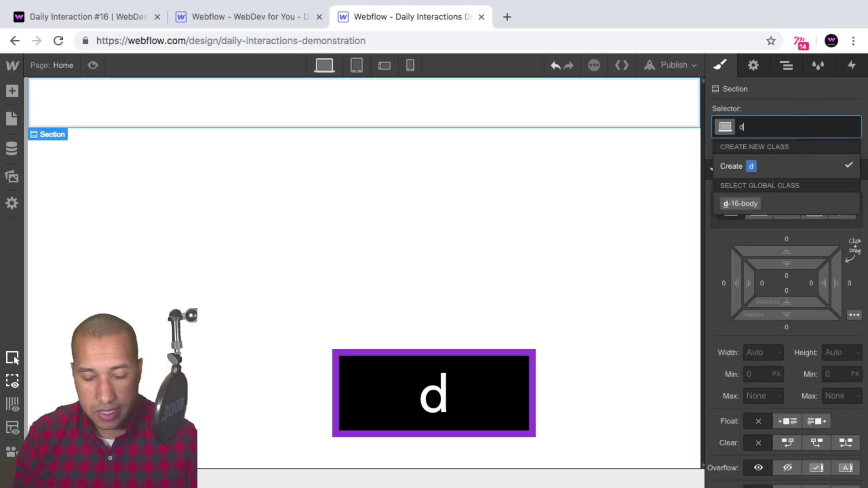
type("-16-section")
key("Return")
Set the d-16-section height to 100 VH and its position to relative
left_click(837, 353)
type("100vh")
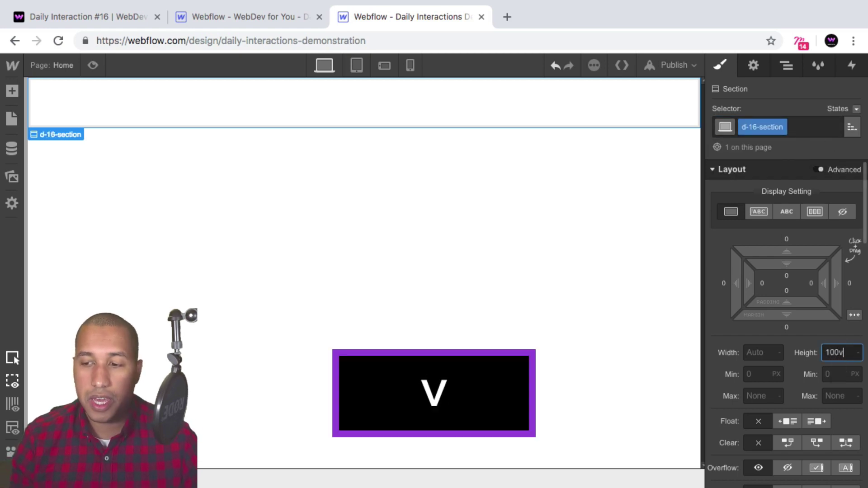
key("Return")
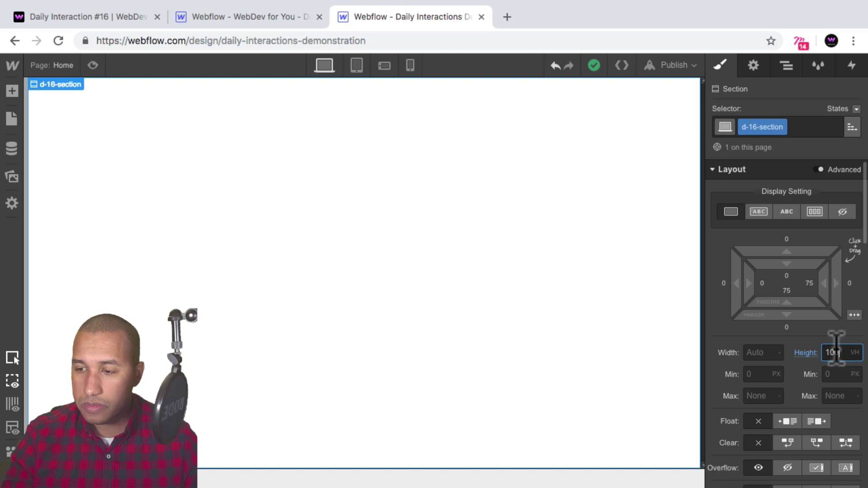
scroll(846, 357, "down", 1)
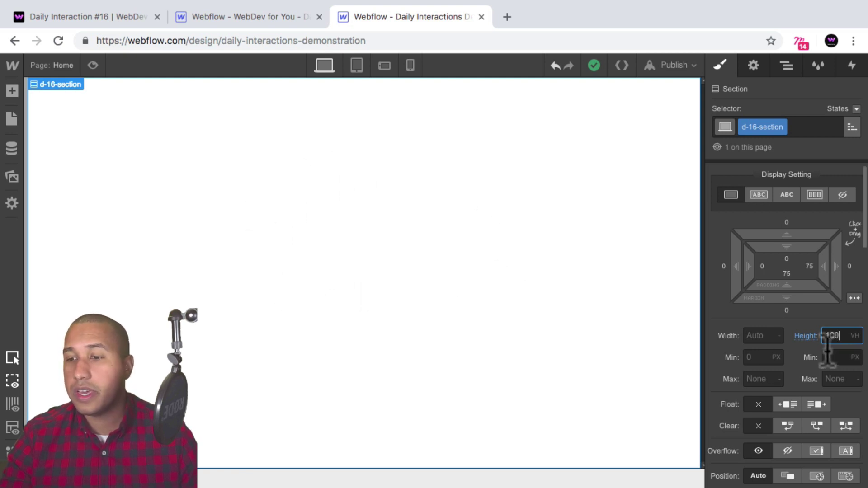
scroll(812, 292, "down", 3)
scroll(809, 303, "down", 1)
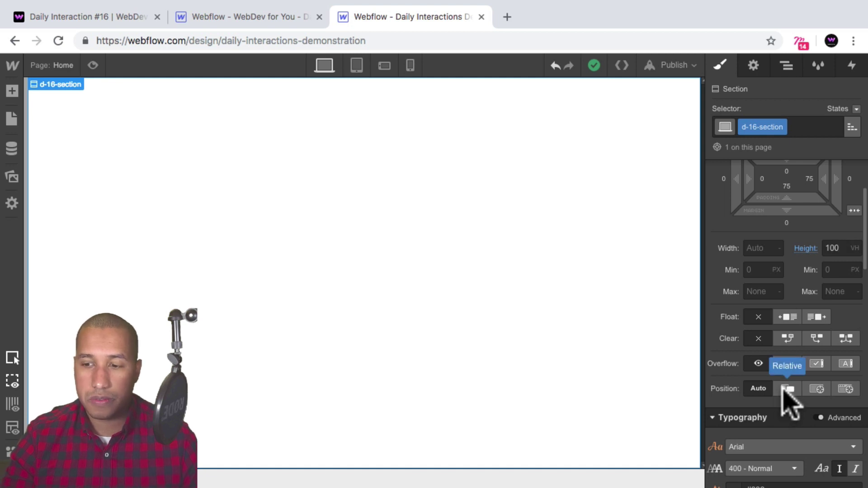
left_click(787, 389)
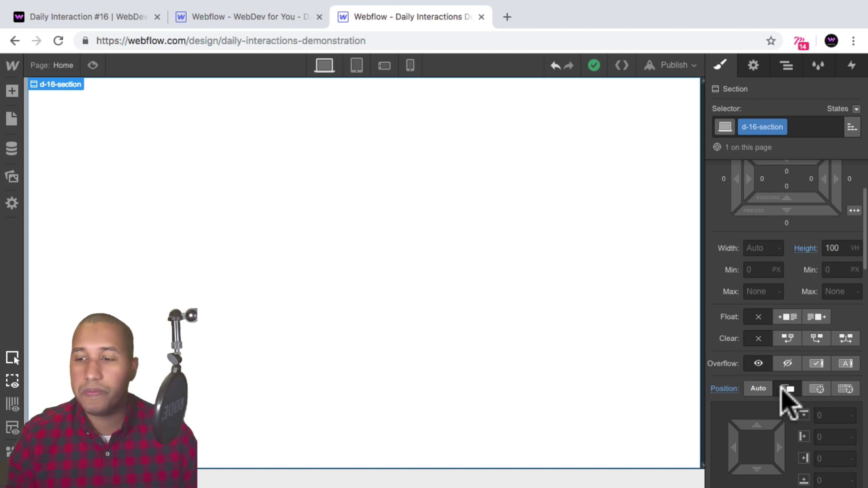
Add a div block inside the section and give it the class d-16-video-wrapper
scroll(814, 277, "up", 3)
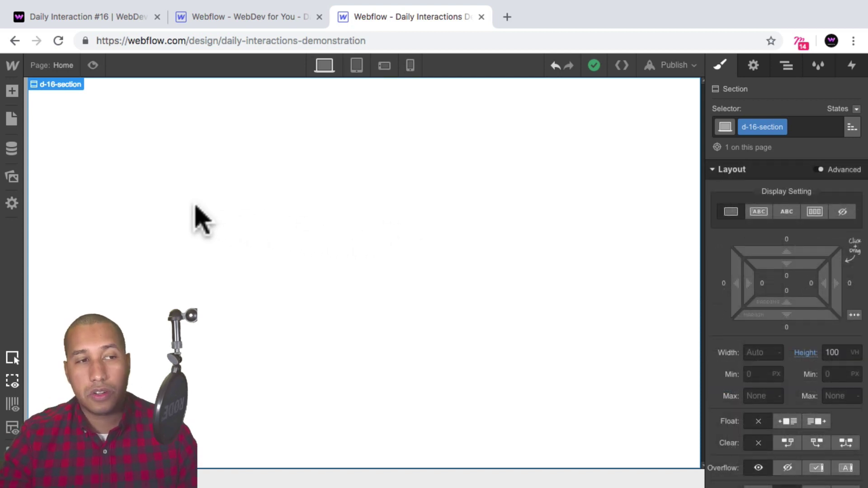
left_click(12, 91)
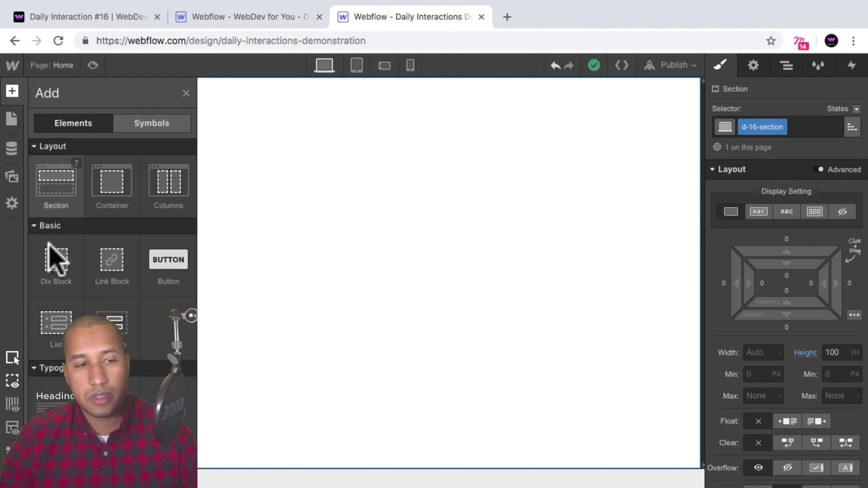
left_click_drag(55, 267, 223, 281)
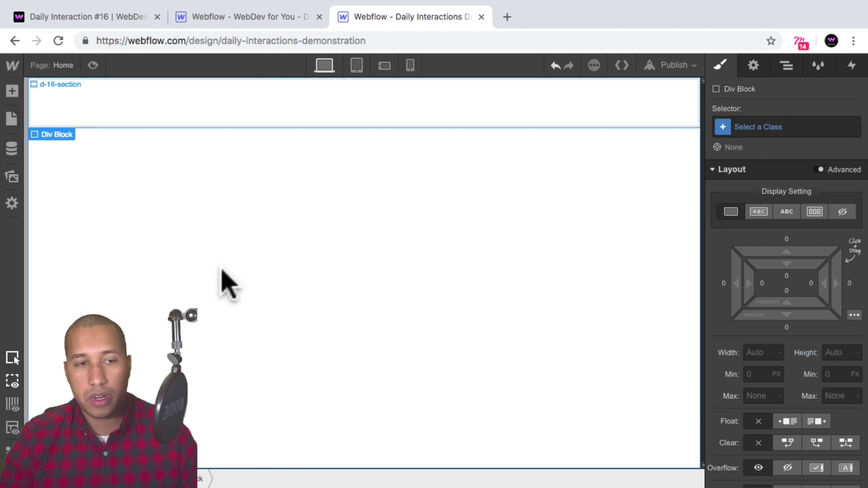
left_click(796, 129)
type("d-")
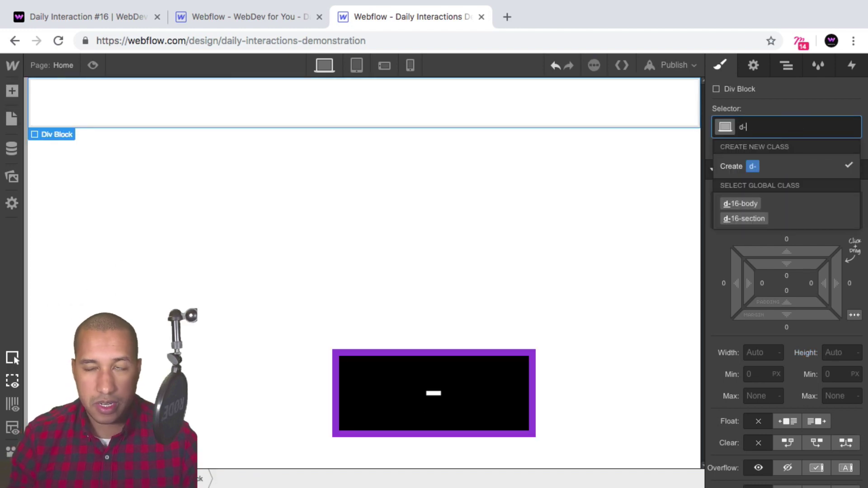
type("16-video-wrapper")
key("Return")
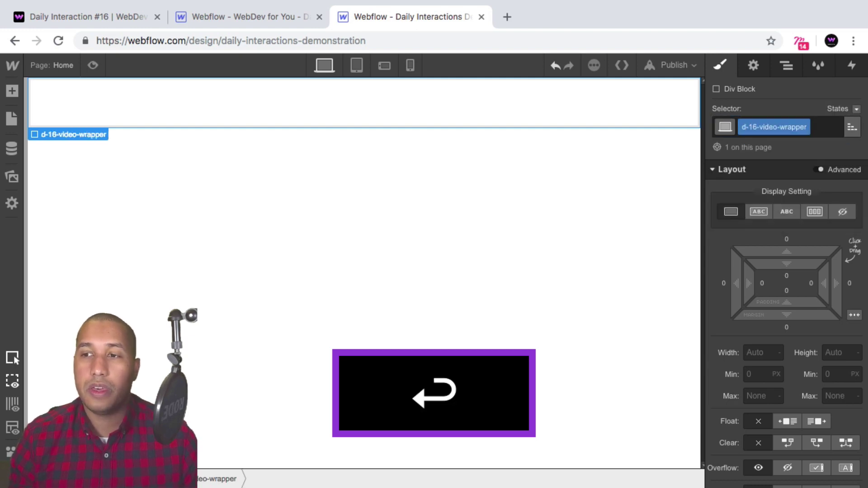
Position the video wrapper absolutely with 0 px offsets on all sides and set its display to flex
scroll(850, 298, "down", 5)
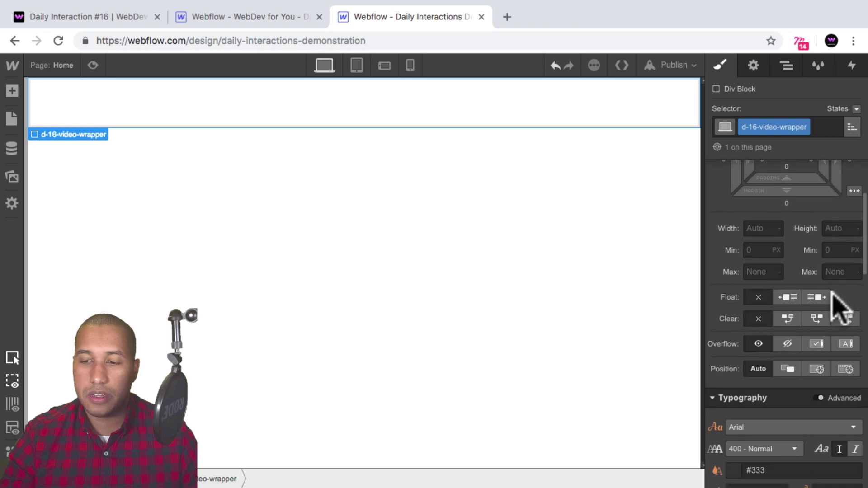
left_click(818, 344)
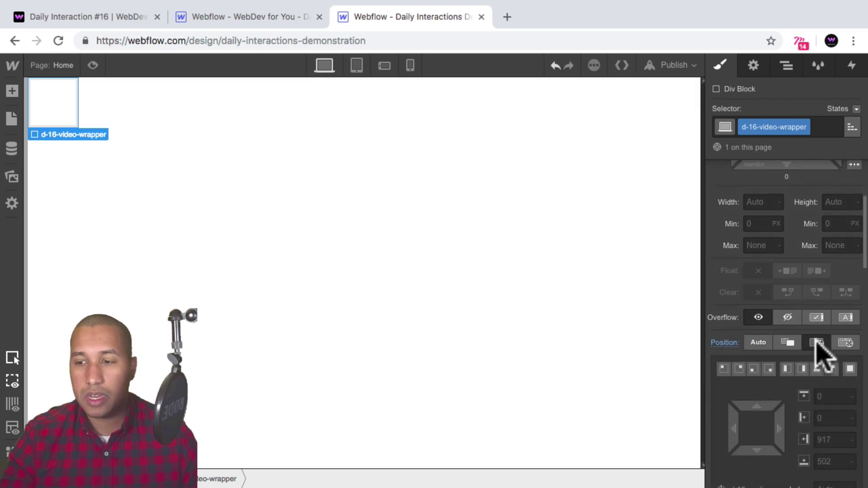
left_click(850, 369)
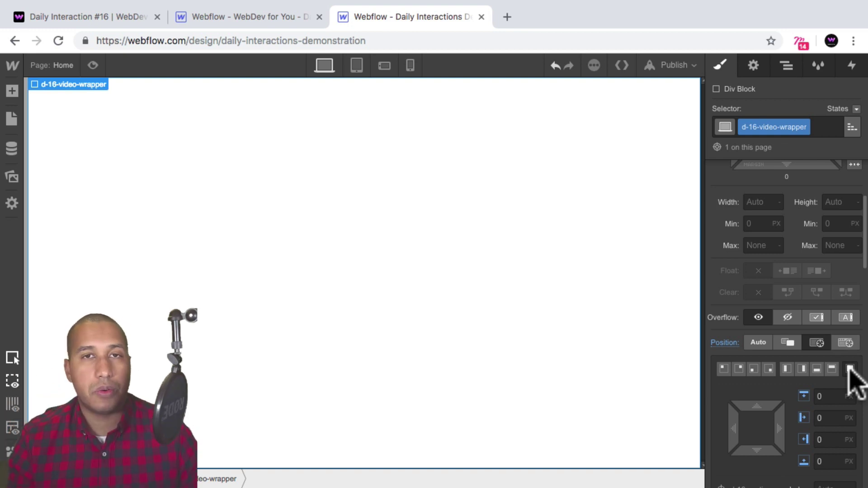
scroll(810, 272, "up", 3)
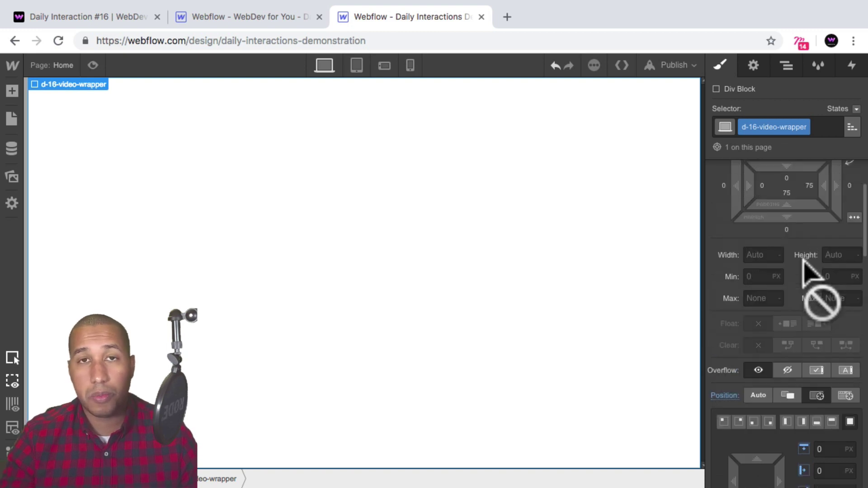
scroll(805, 263, "up", 2)
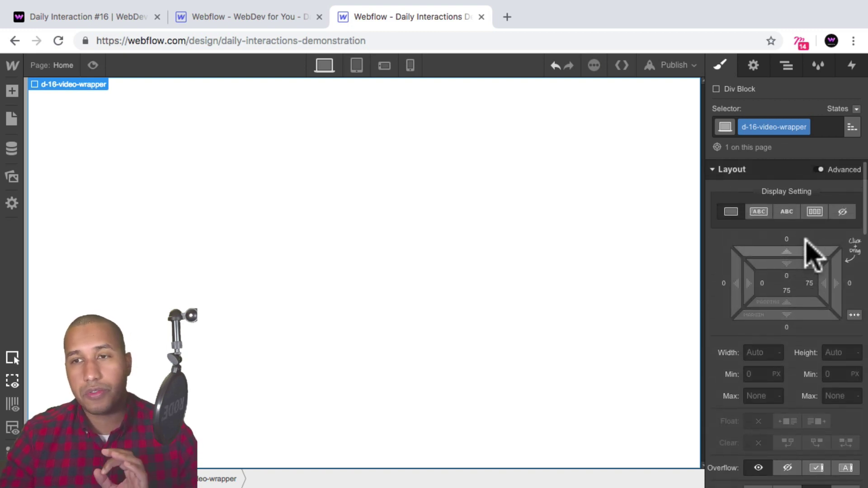
left_click(815, 210)
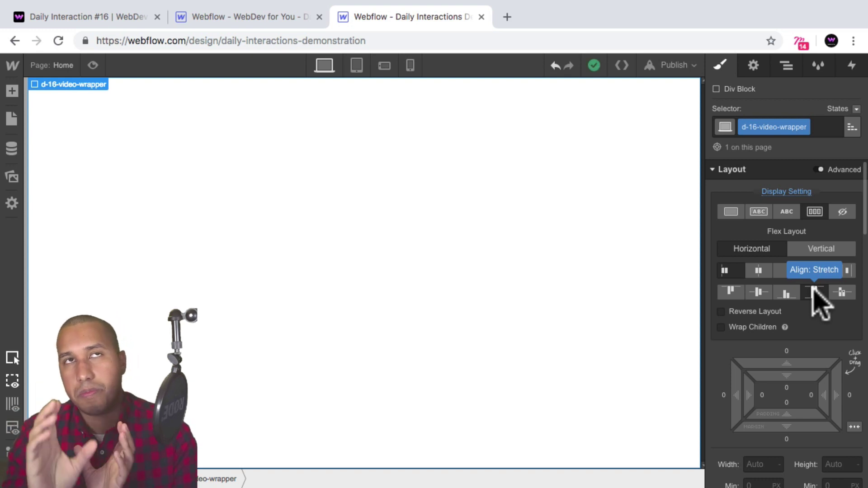
Add a background video element inside the video wrapper and give it the class d-16-background-video
left_click(12, 91)
scroll(154, 271, "down", 8)
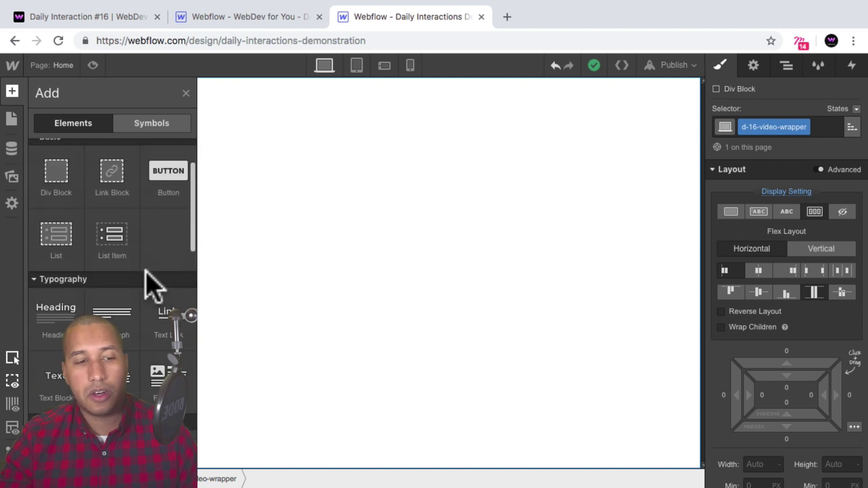
scroll(149, 283, "down", 10)
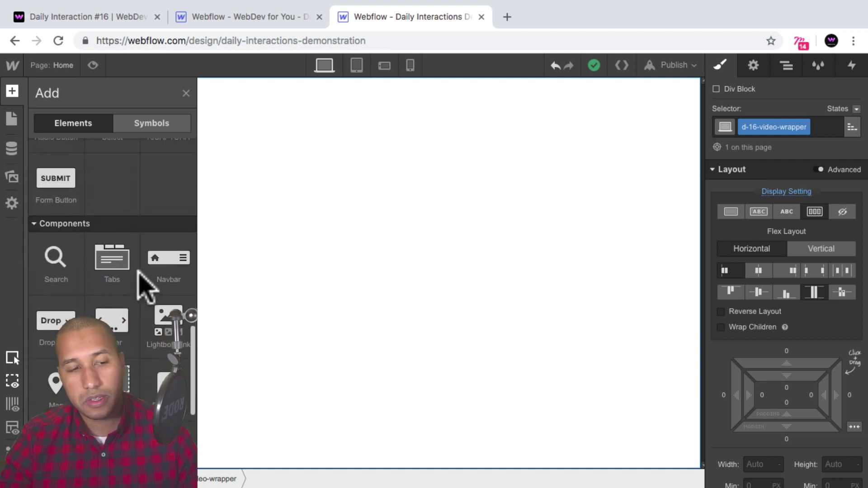
scroll(136, 276, "down", 1)
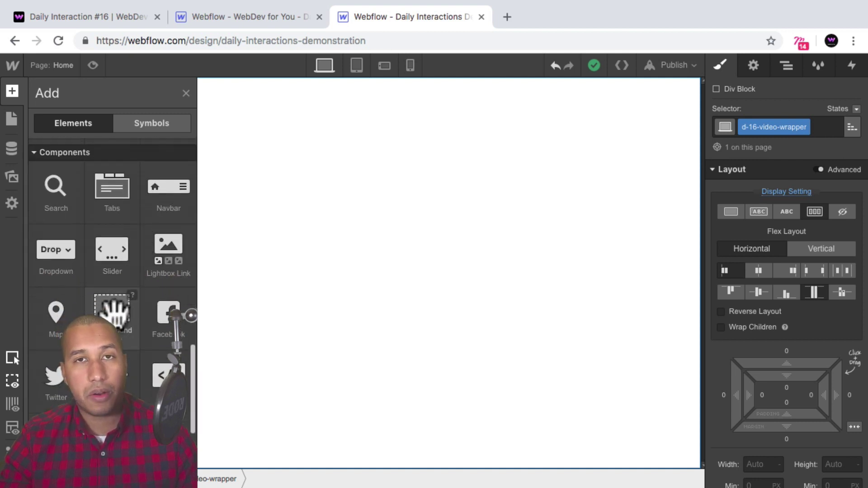
left_click(113, 317)
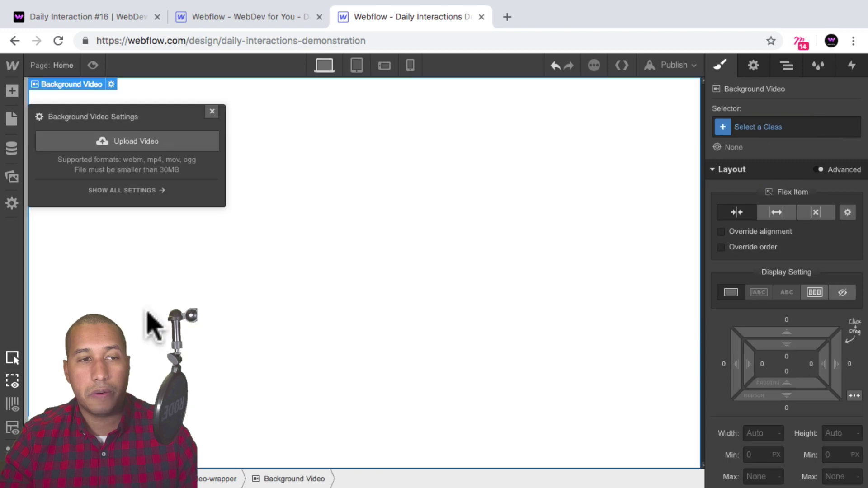
left_click(774, 132)
type("d-16-background-")
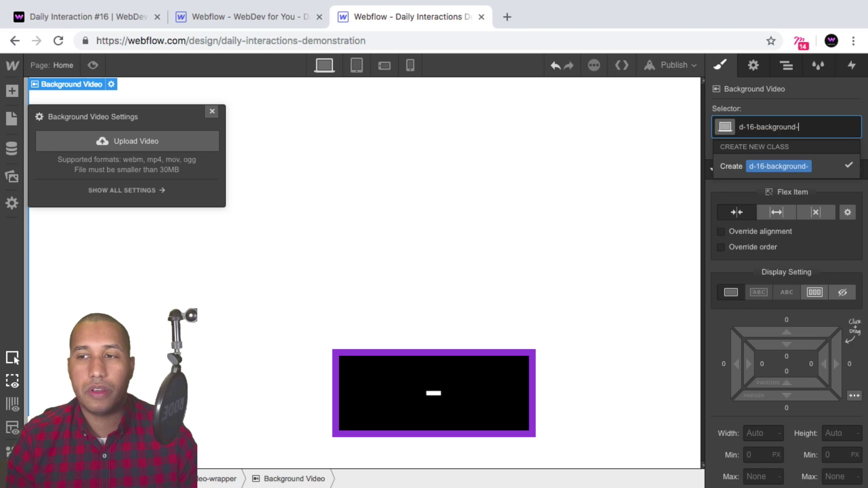
key("Return")
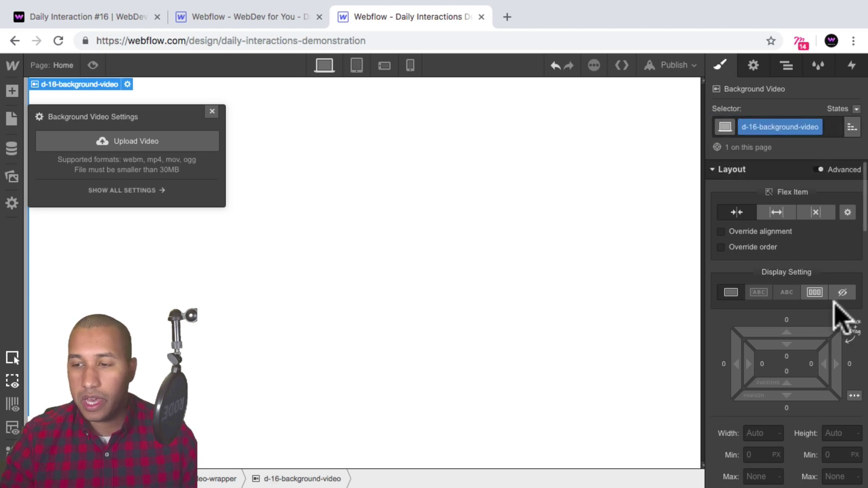
Set the background video's position to absolute with 0 px offsets on all four sides
scroll(836, 307, "down", 3)
scroll(819, 309, "down", 3)
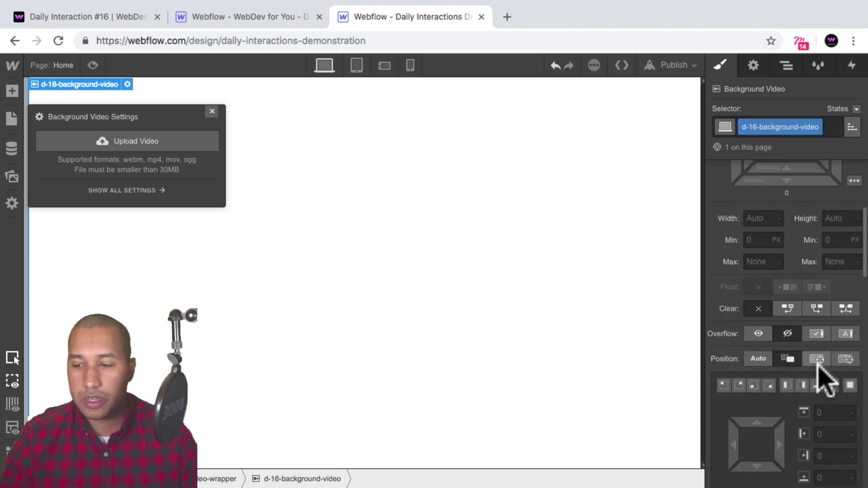
left_click(815, 359)
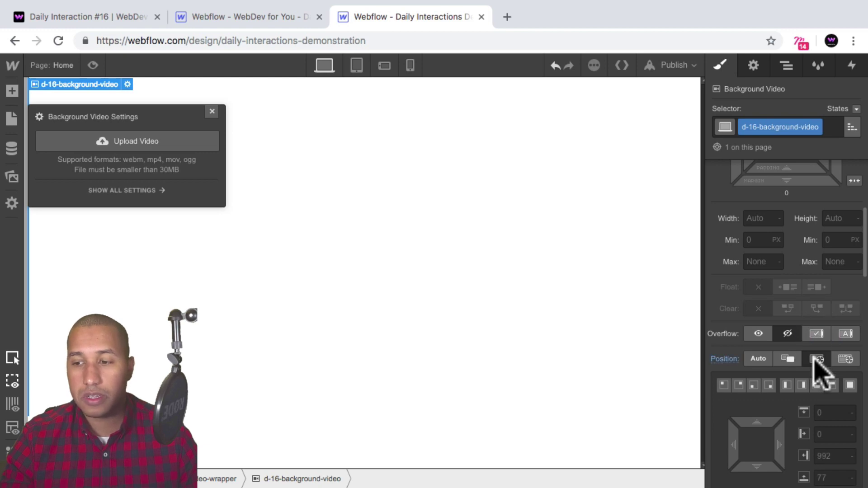
left_click(850, 385)
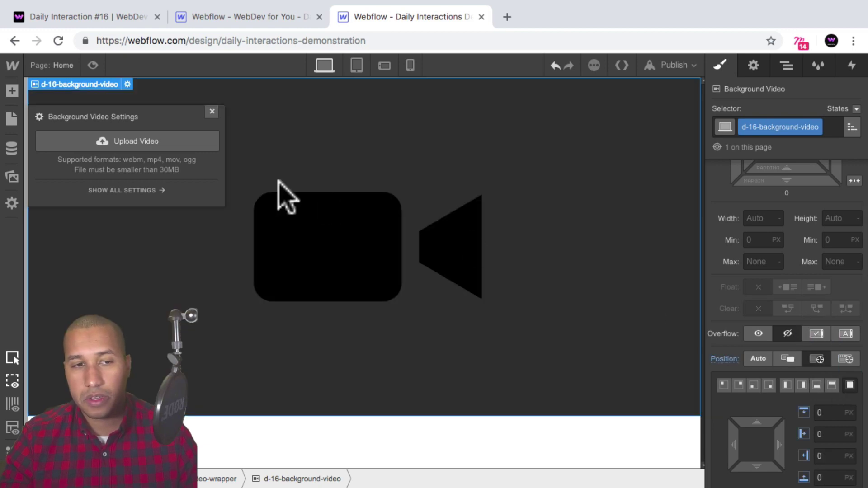
Upload the file [1]video-mp4.mp4 from the #16 folder as the background video
left_click(141, 144)
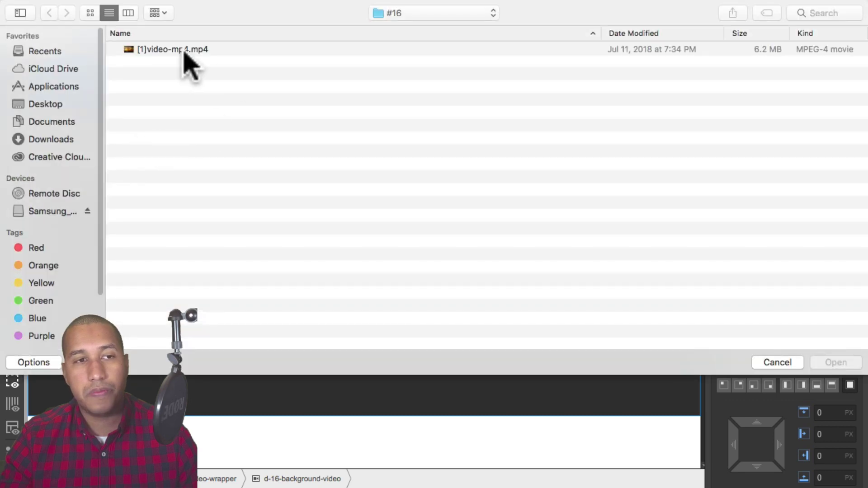
left_click(167, 49)
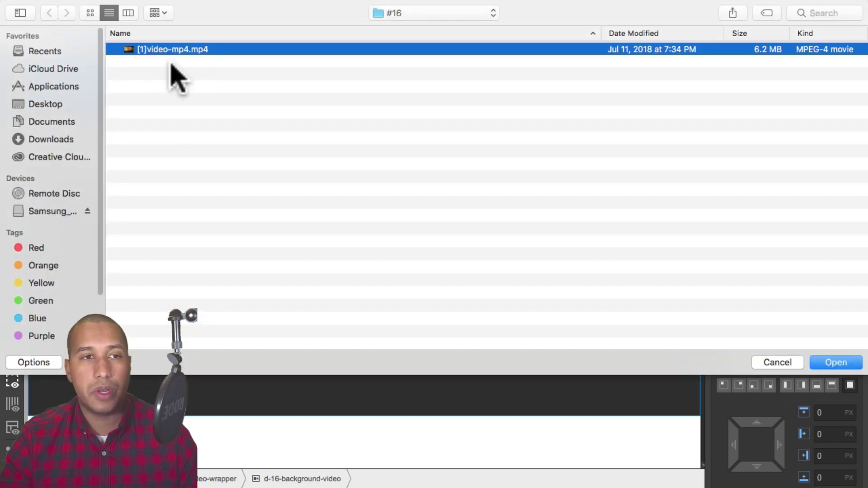
double_click(162, 49)
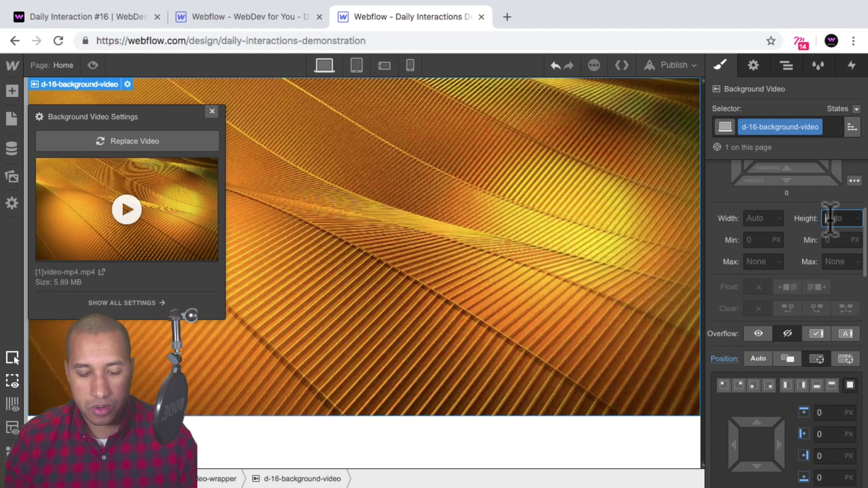
Set the background video's height to 100%
type("100%")
key("Return")
key("Return")
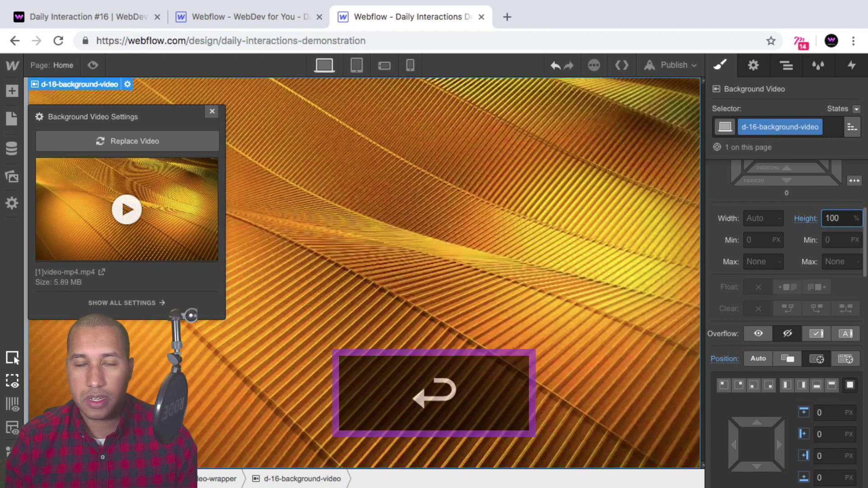
Examine the Background Video's size, overflow and position settings in the finished Demo 16 reference project
left_click(101, 18)
left_click(242, 18)
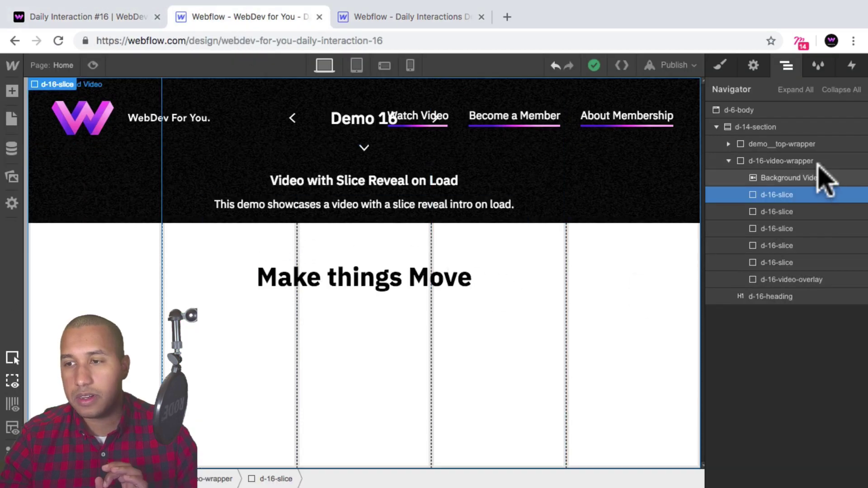
left_click(814, 177)
left_click(721, 66)
scroll(839, 217, "down", 5)
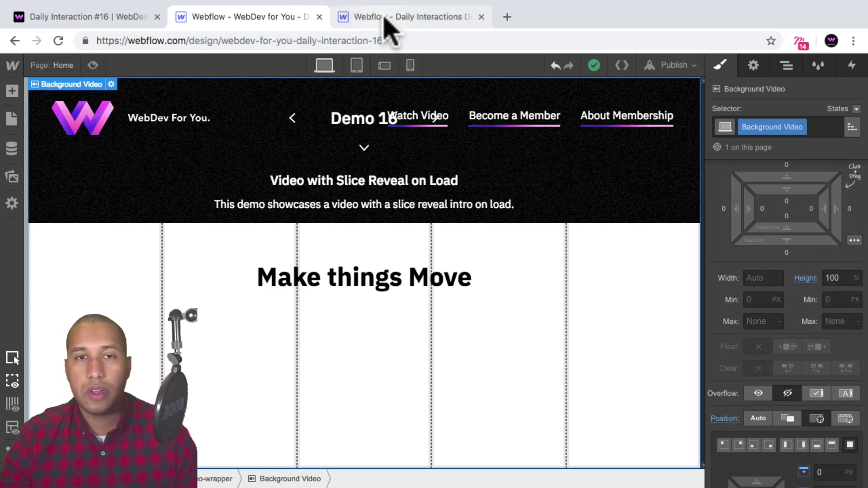
left_click(409, 21)
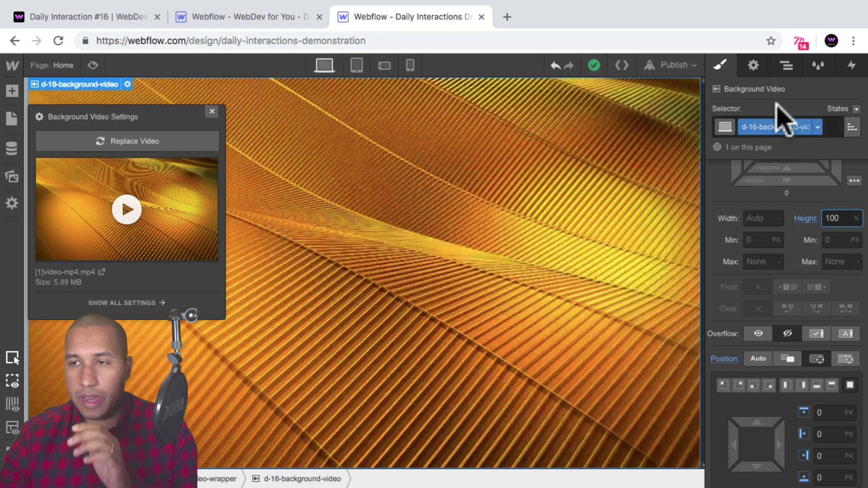
Set the overflow of d-16-video-wrapper to hidden
left_click(786, 68)
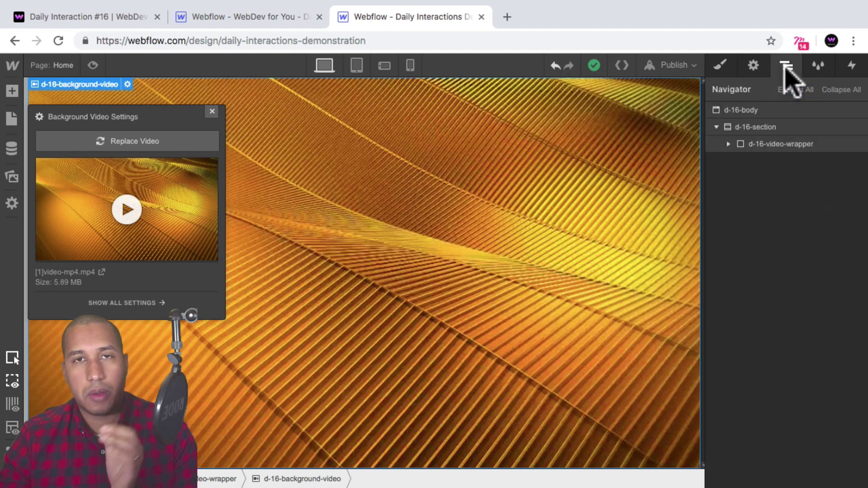
left_click(729, 144)
left_click(789, 144)
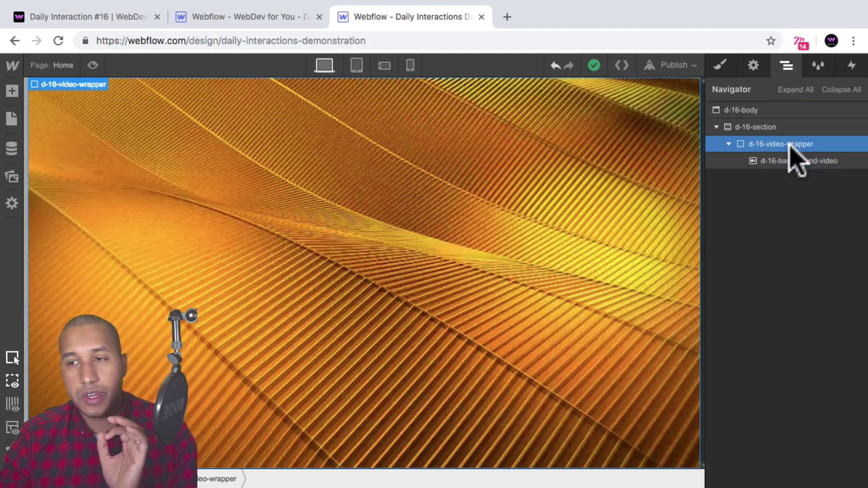
left_click(721, 67)
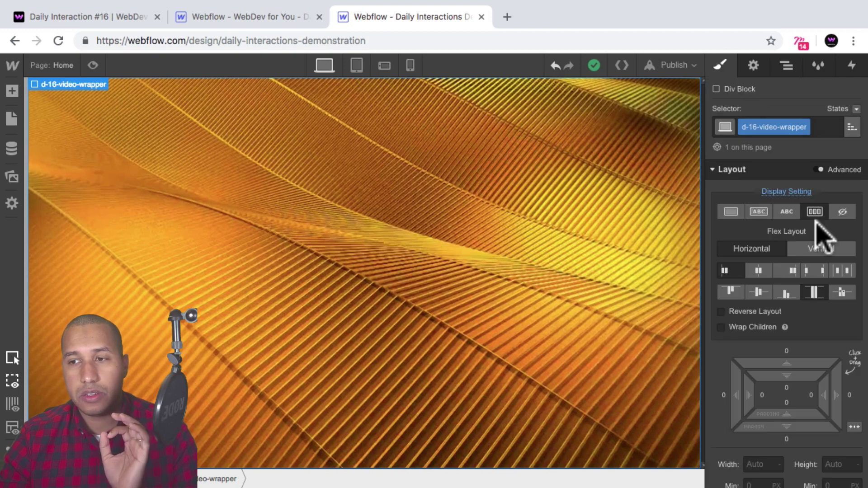
scroll(817, 204, "down", 7)
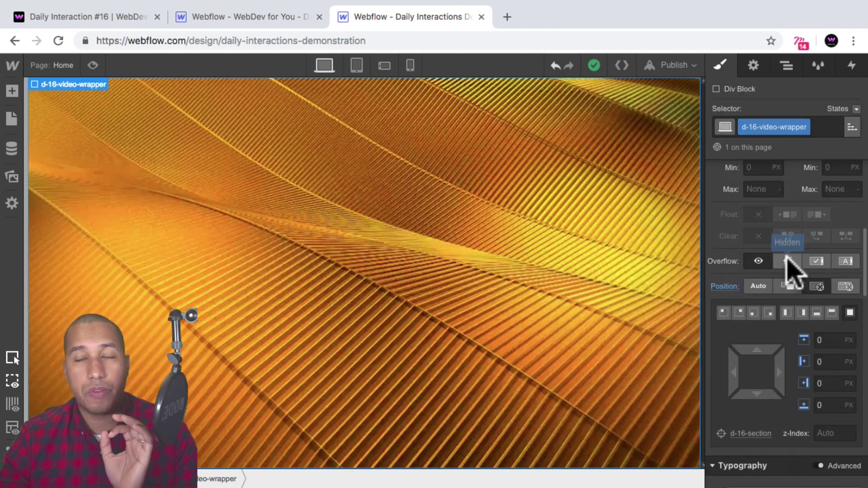
left_click(787, 258)
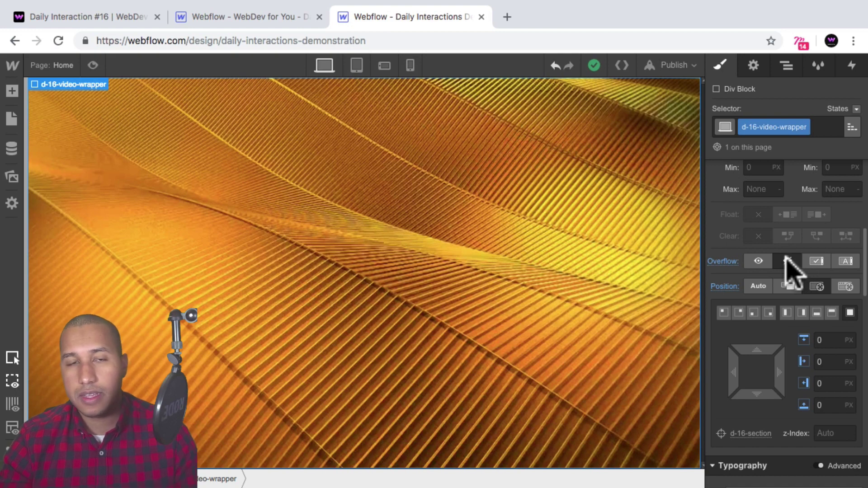
left_click(787, 261)
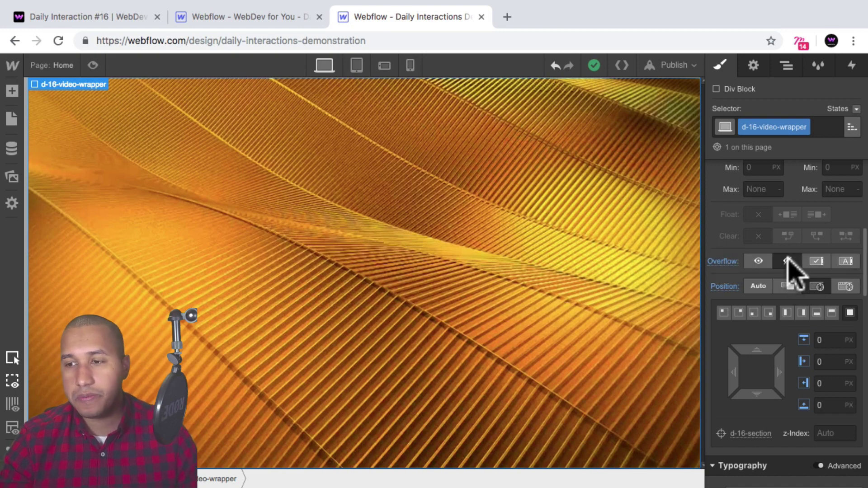
Review the section's element hierarchy and the background video's height setting, and preview the page with the video playing
left_click(787, 64)
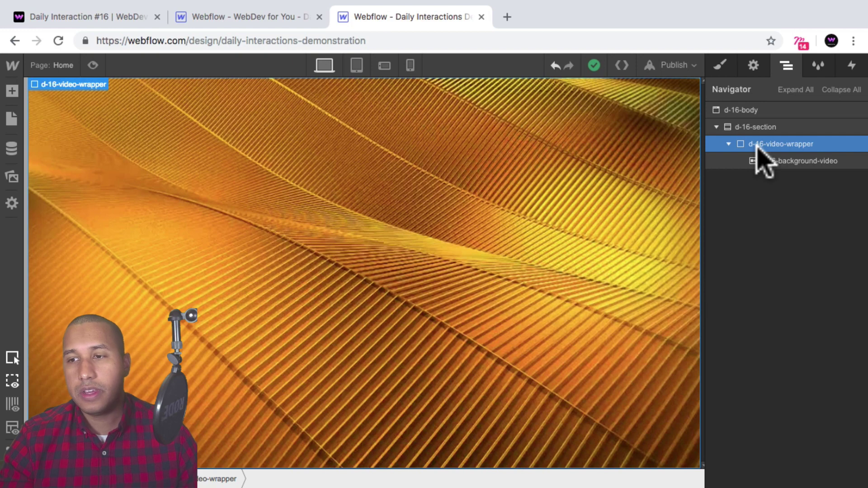
left_click(765, 128)
left_click(764, 141)
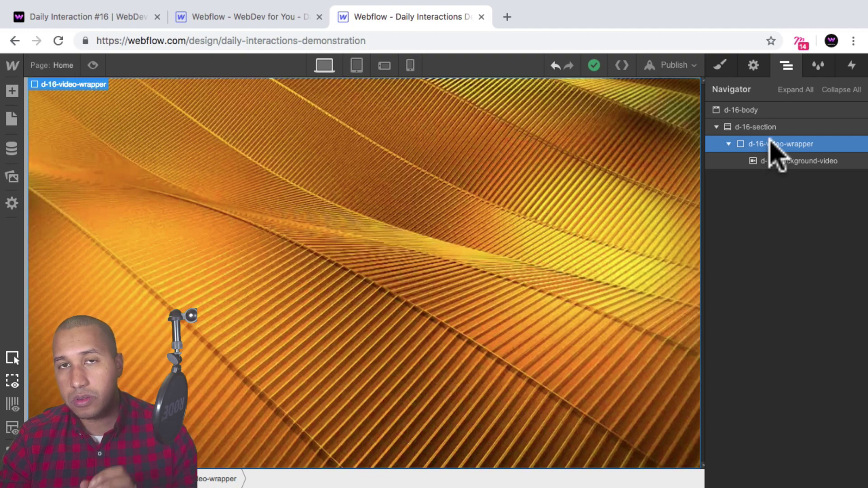
left_click(779, 159)
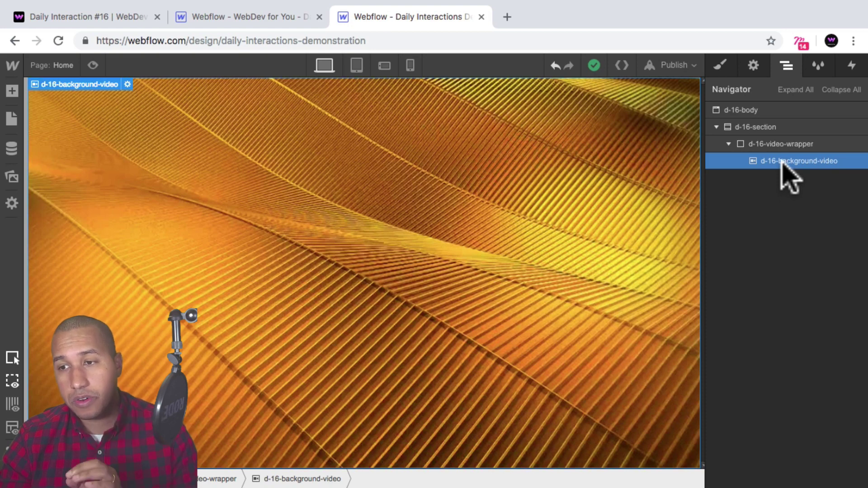
left_click(721, 66)
scroll(833, 337, "down", 2)
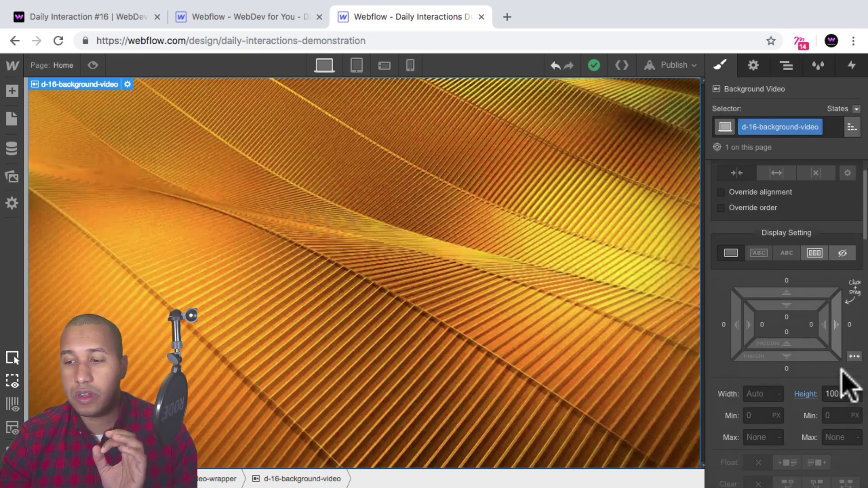
left_click(847, 389)
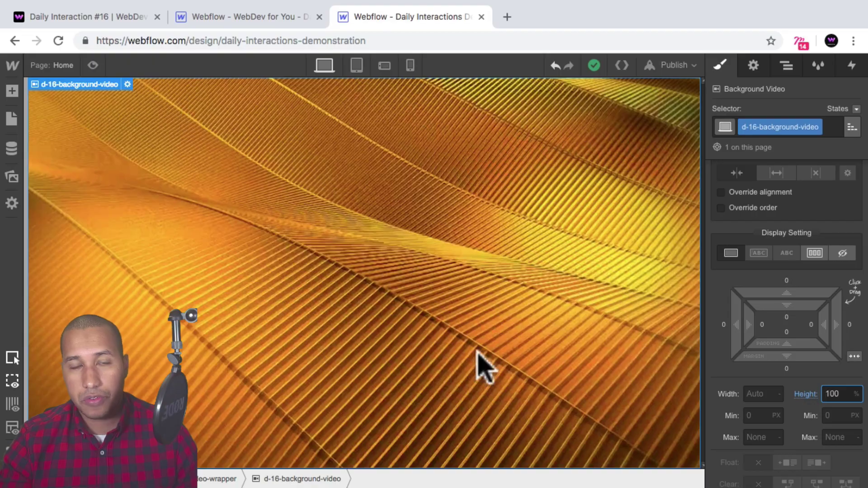
left_click(93, 65)
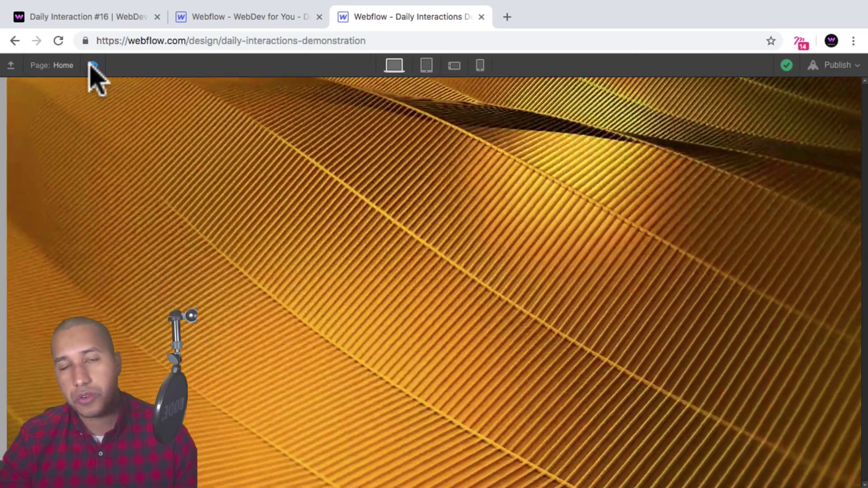
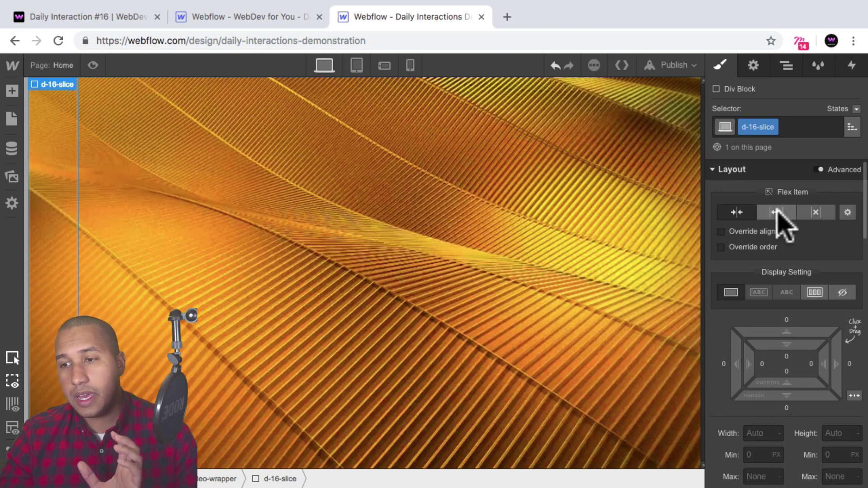
Set the d-16-slice div's flex sizing to Expand and give it a white background colour
left_click(777, 212)
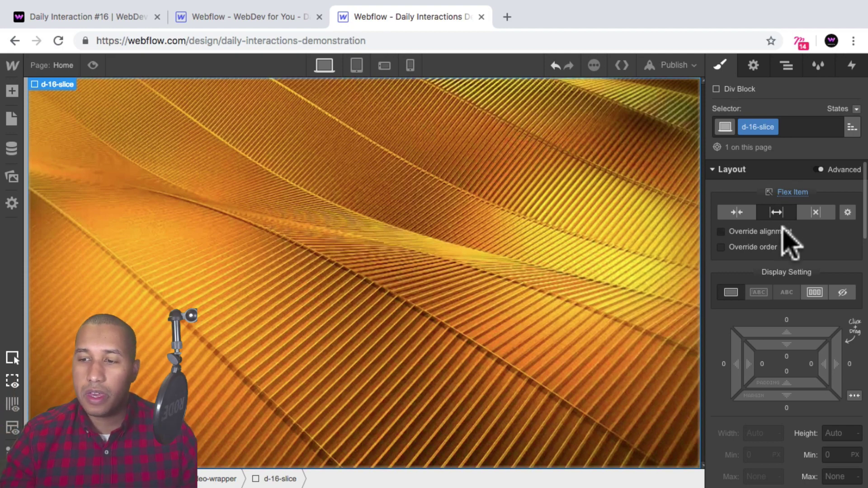
scroll(785, 231, "down", 10)
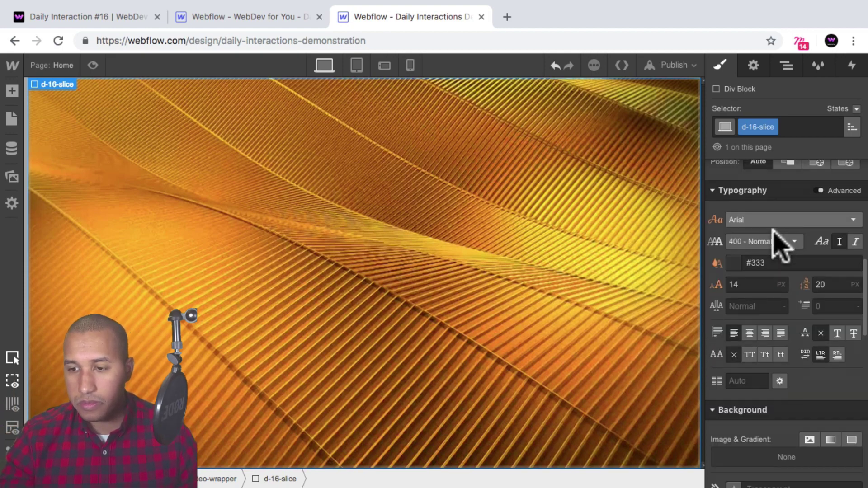
scroll(778, 247, "down", 3)
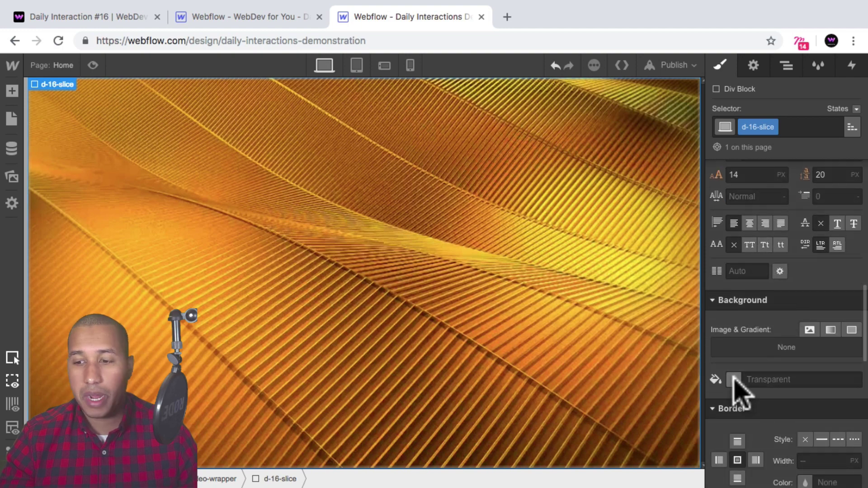
left_click(734, 380)
left_click(739, 314)
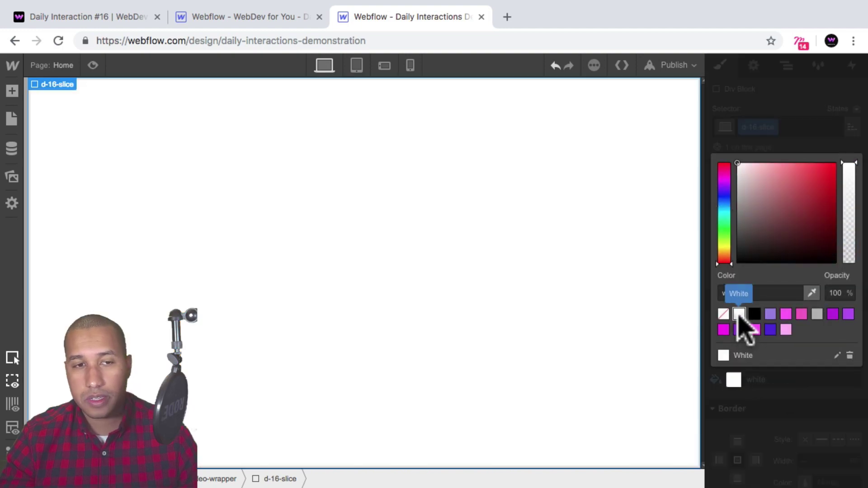
left_click(784, 393)
scroll(785, 382, "up", 3)
scroll(785, 382, "up", 5)
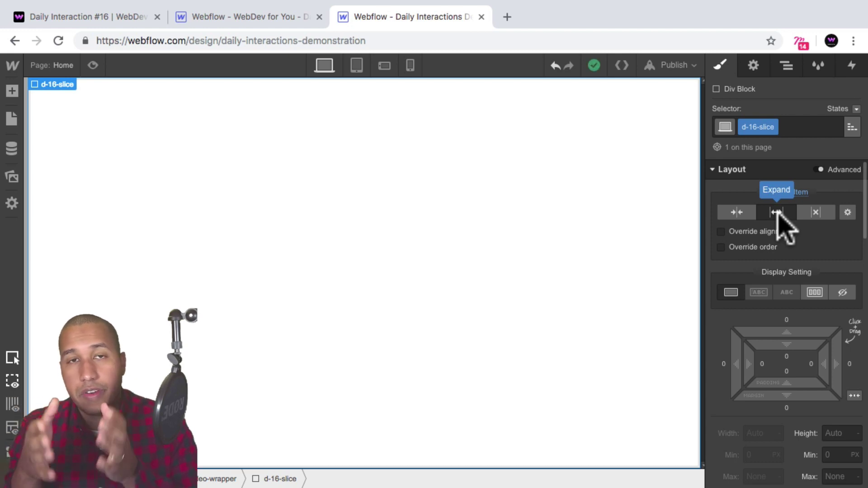
Duplicate d-16-slice four times inside the video wrapper to make five slices side by side
left_click(787, 66)
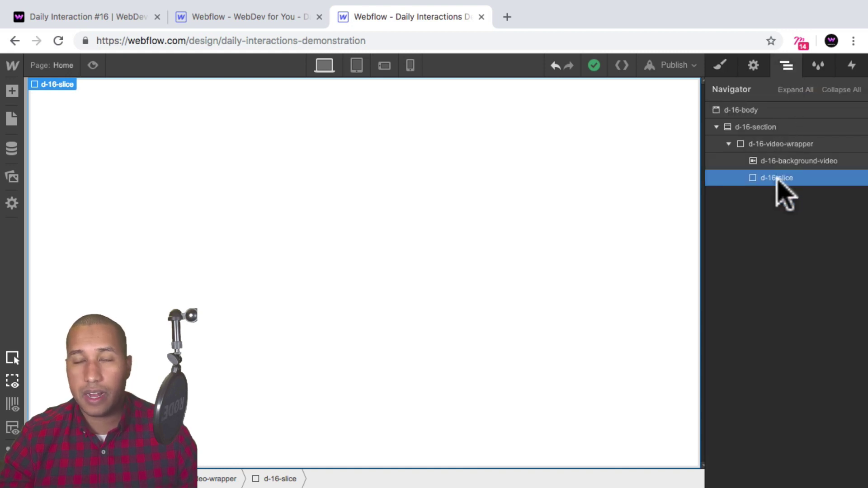
key("super+c")
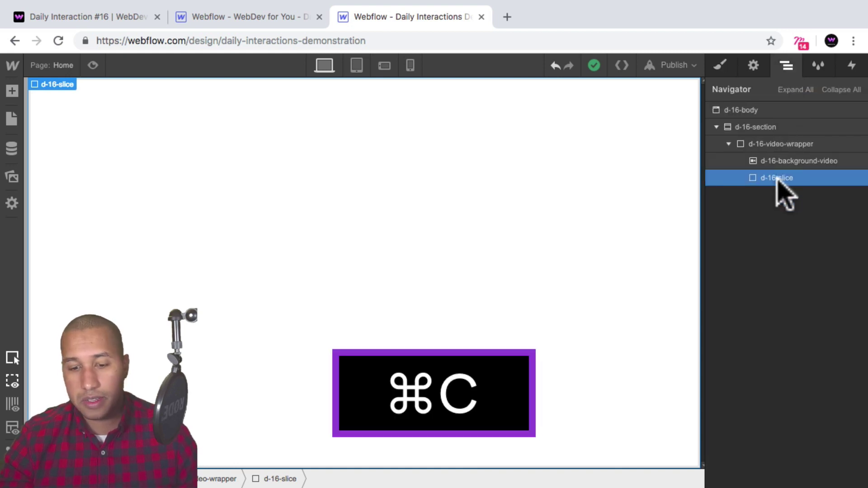
key("super+v")
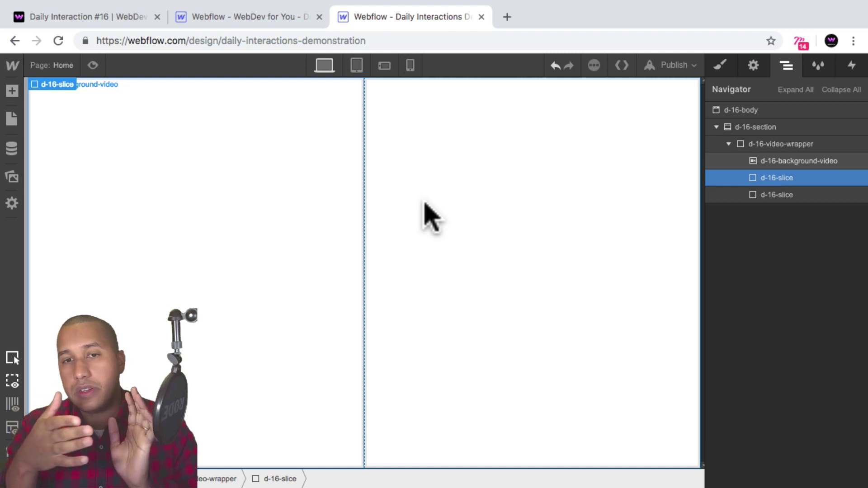
key("super+v")
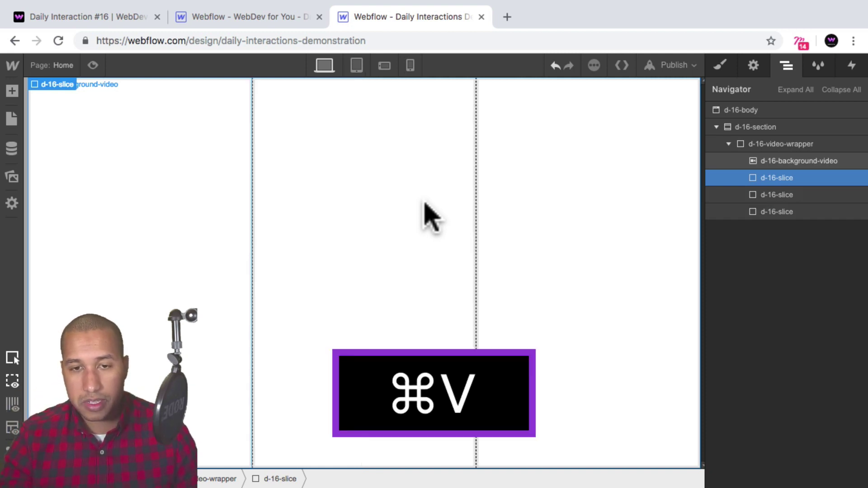
key("super+v")
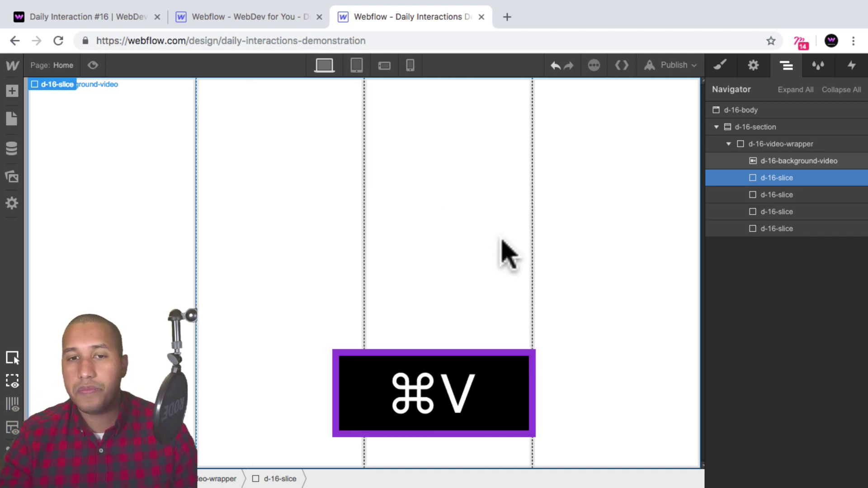
key("super+v")
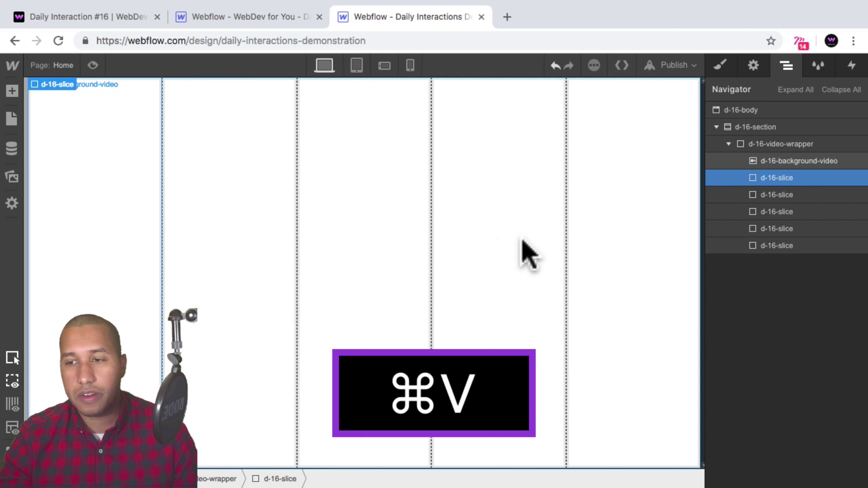
Check the duplicated slices and their shared d-16-slice class, and save the project
left_click(780, 194)
left_click(778, 212)
left_click(776, 229)
left_click(776, 245)
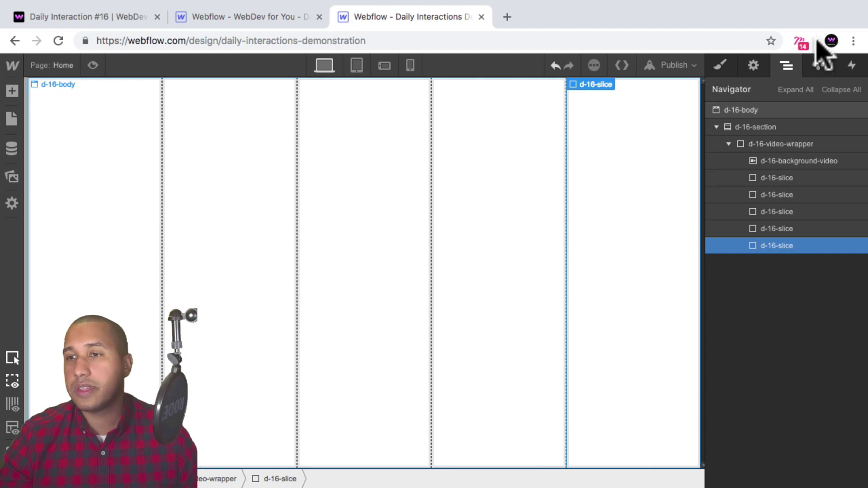
left_click(723, 66)
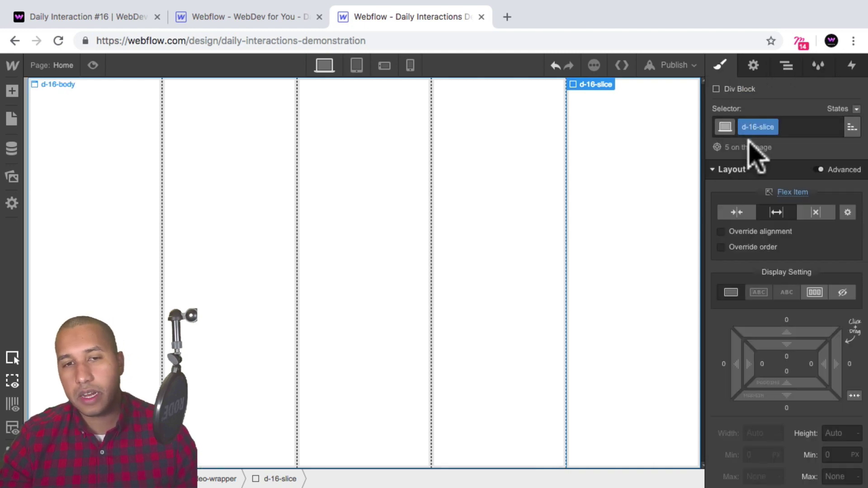
key("ctrl+s")
left_click(562, 131)
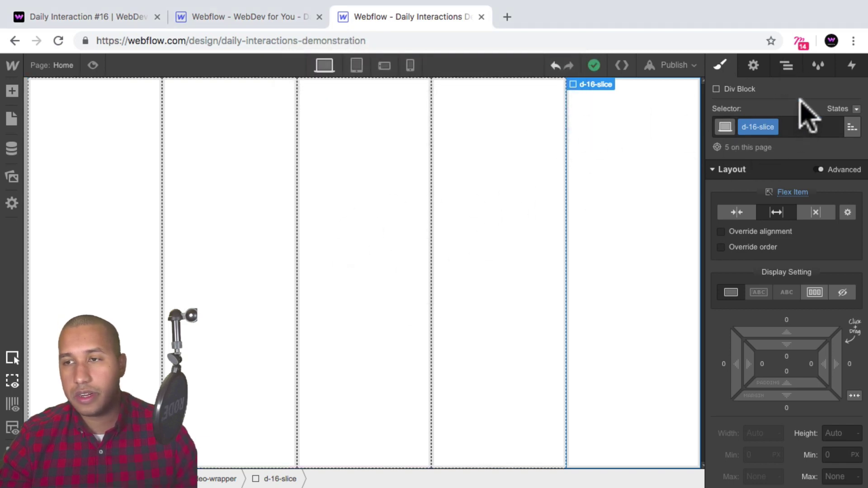
Examine the flex layout and size settings of d-16-video-wrapper
left_click(792, 68)
left_click(807, 143)
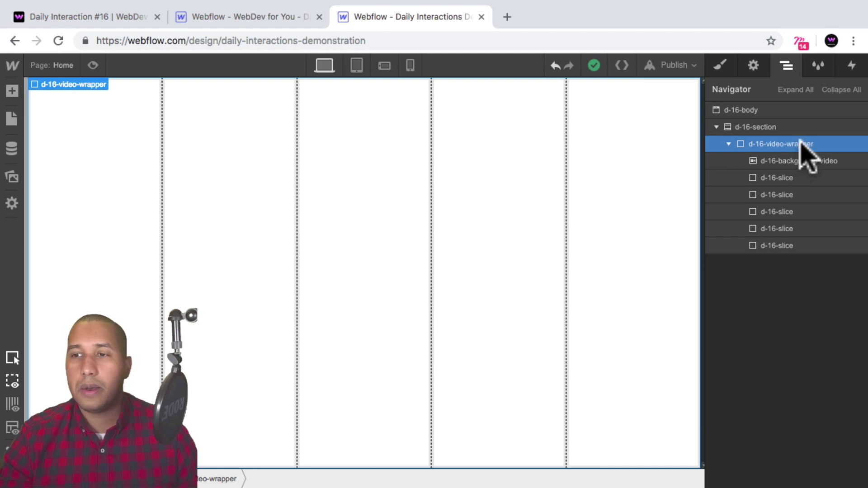
left_click(723, 66)
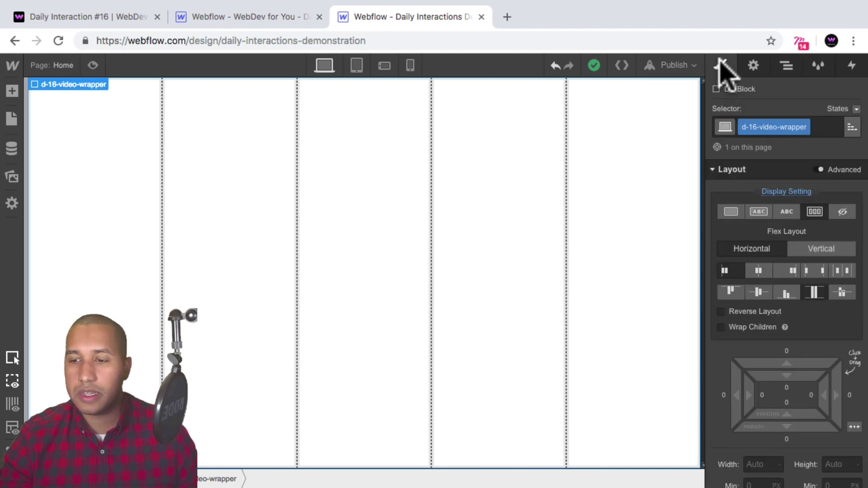
scroll(821, 260, "down", 4)
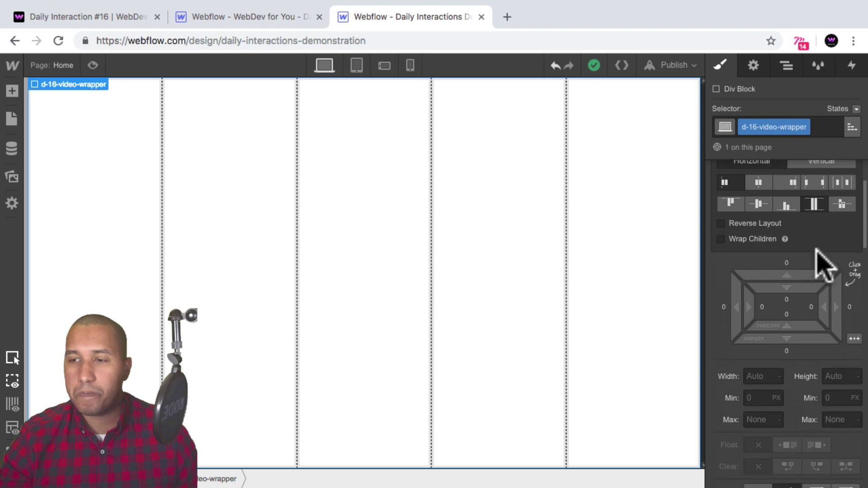
scroll(822, 262, "up", 3)
scroll(816, 252, "down", 4)
scroll(817, 251, "up", 4)
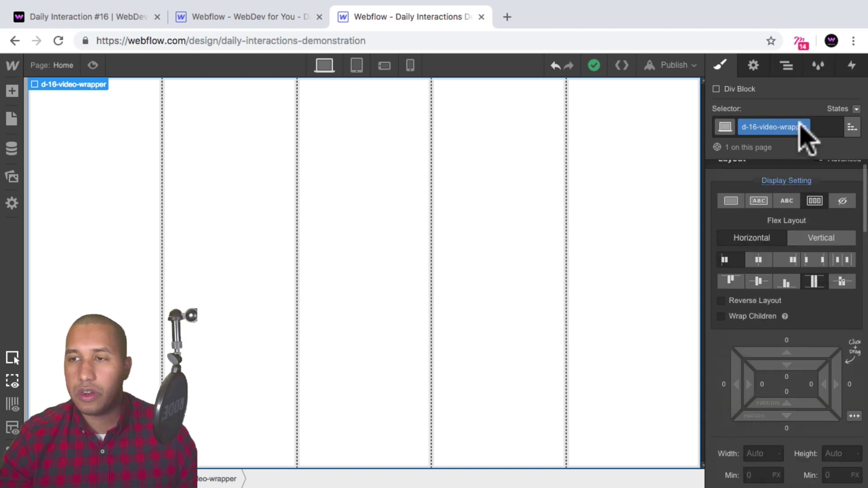
Make d-16-section a horizontal flex container with its children centred both horizontally and vertically
left_click(787, 65)
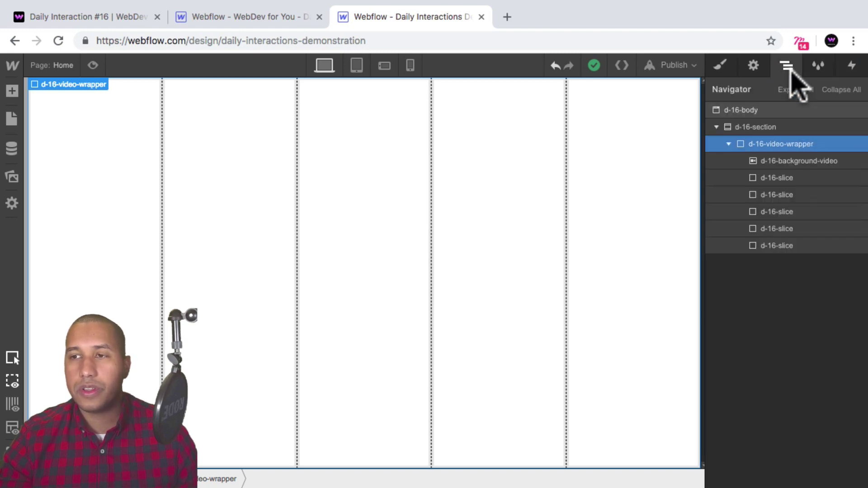
left_click(766, 127)
left_click(720, 67)
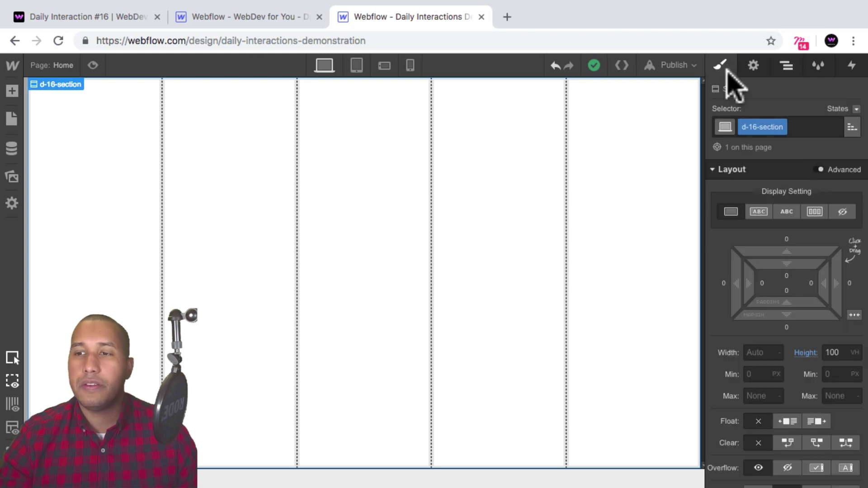
left_click(815, 211)
left_click(759, 271)
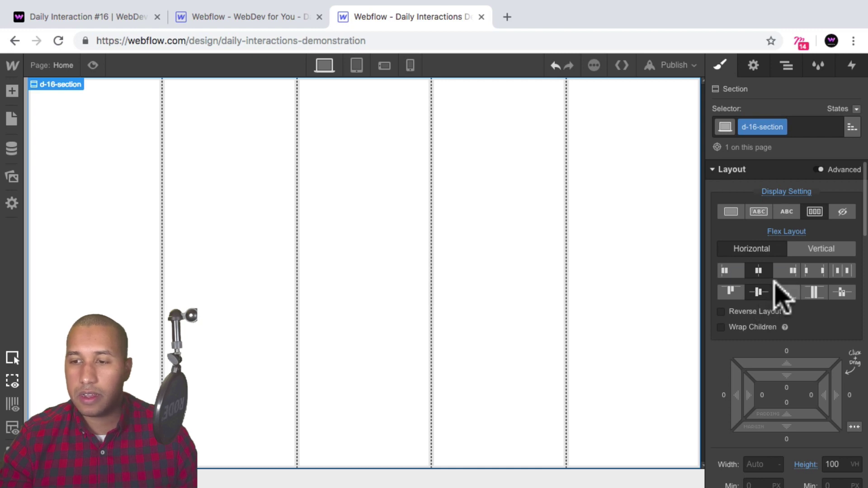
scroll(778, 294, "down", 2)
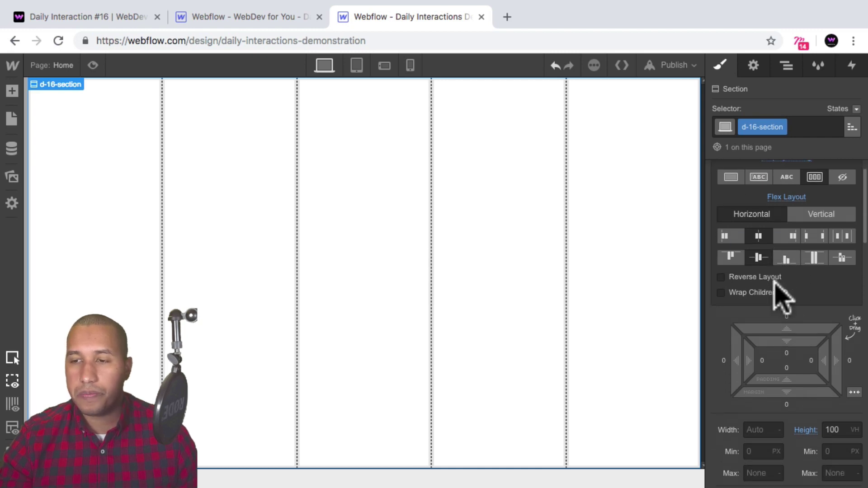
Add a text block directly inside d-16-section, after the video wrapper, and set its position to relative
left_click(787, 67)
left_click(12, 91)
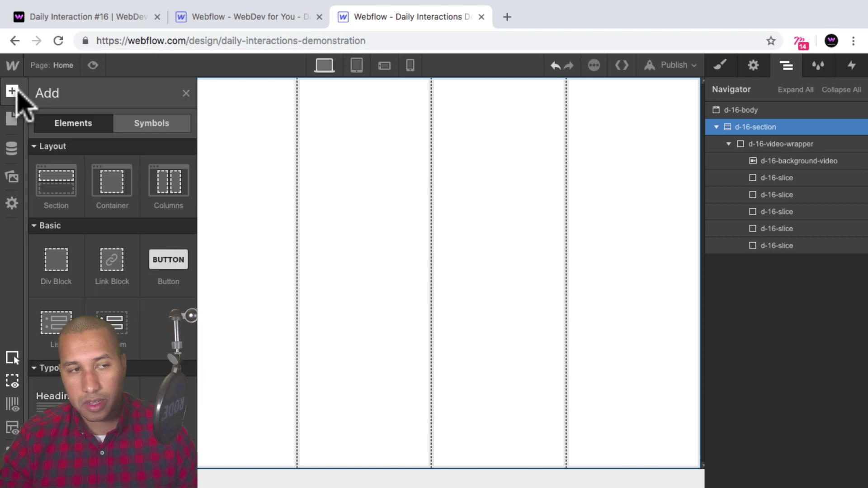
scroll(78, 311, "down", 5)
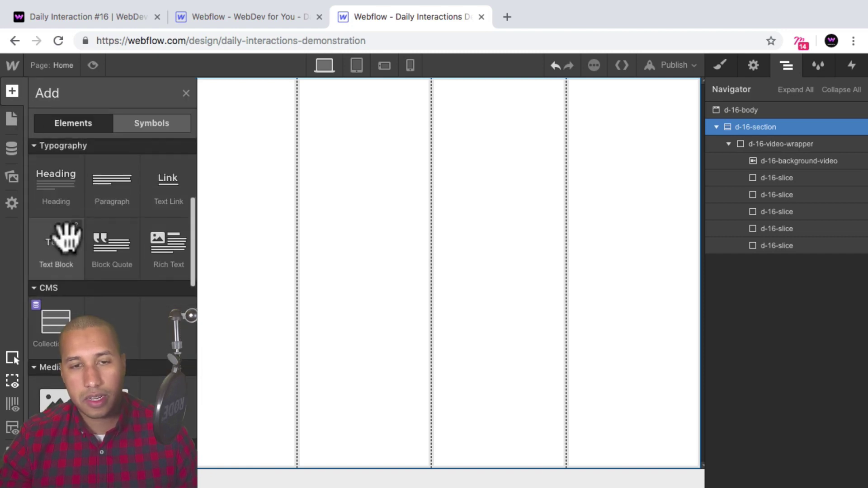
left_click_drag(56, 253, 294, 226)
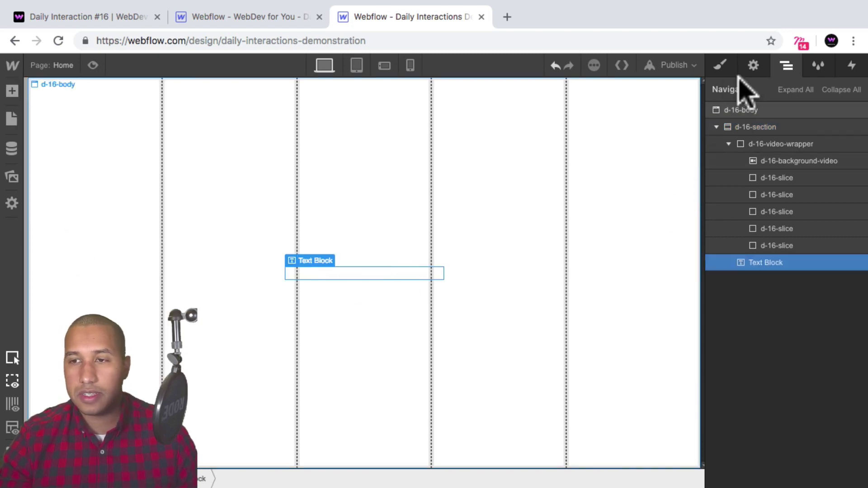
left_click(721, 66)
scroll(800, 312, "down", 5)
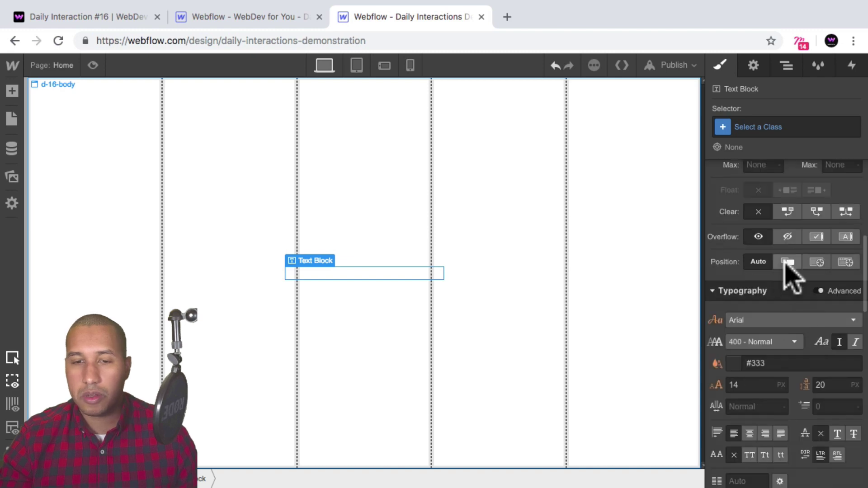
left_click(787, 262)
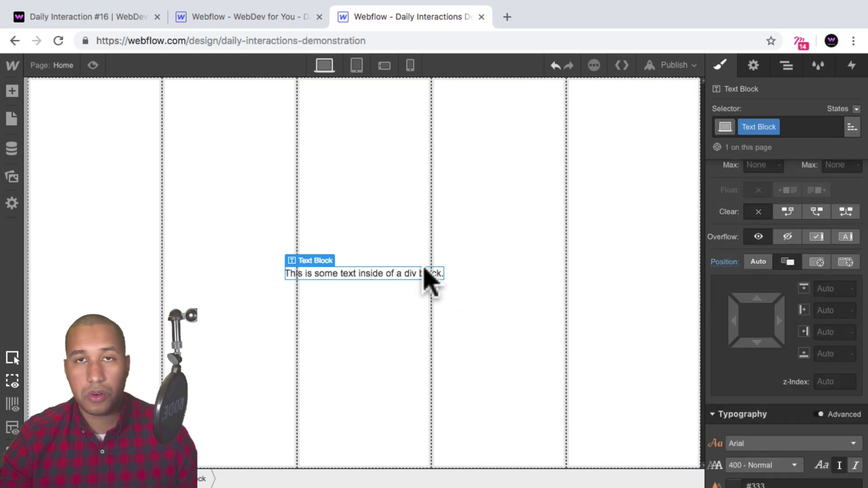
Set the text block's font to Circular Bold, weight 700 - Bold, and colour black
scroll(832, 315, "down", 3)
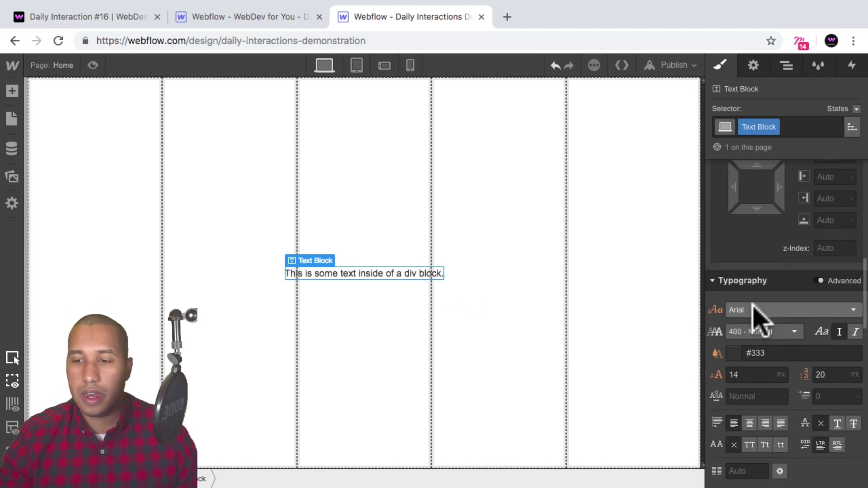
left_click(755, 310)
left_click(778, 394)
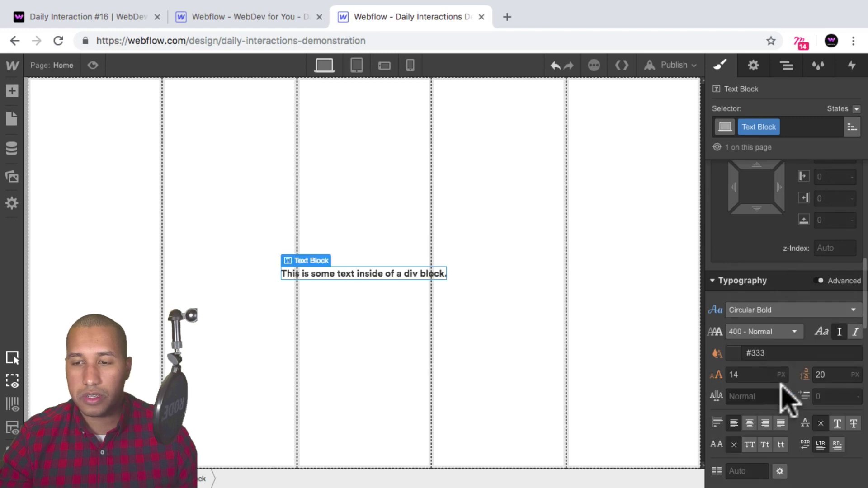
left_click(769, 333)
left_click(764, 423)
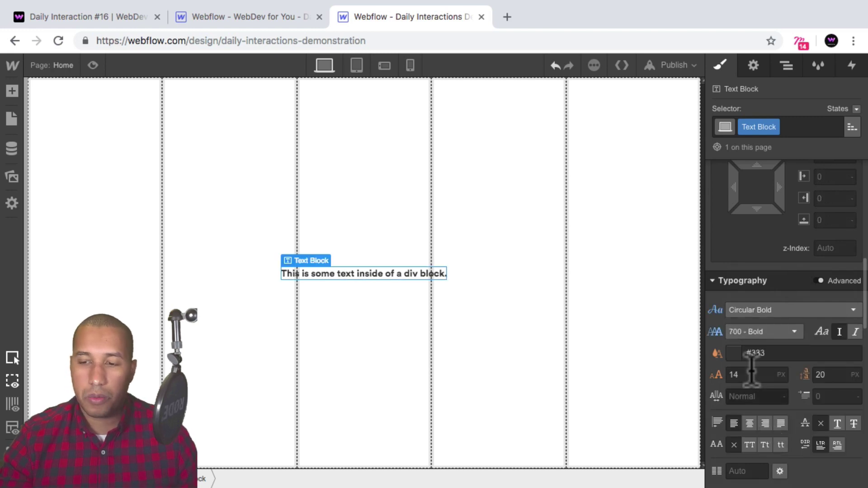
left_click(732, 352)
left_click(754, 288)
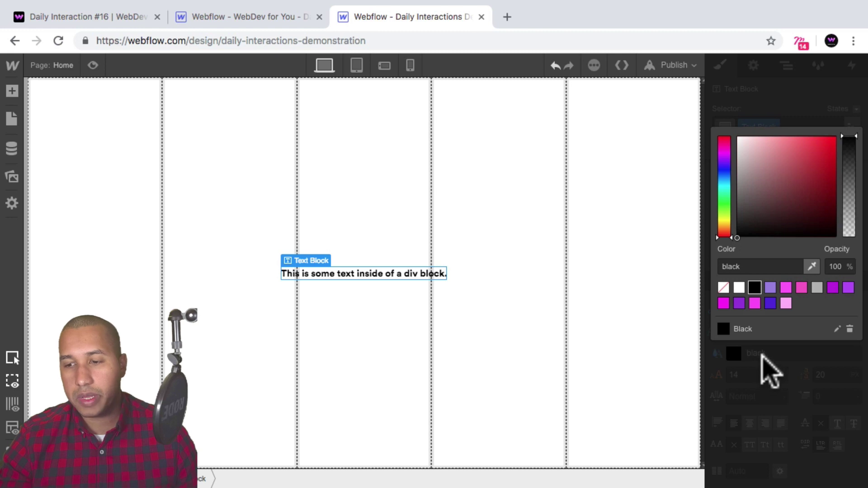
Replace the text block's placeholder text with "Make Things Move"
double_click(357, 274)
key("super+a")
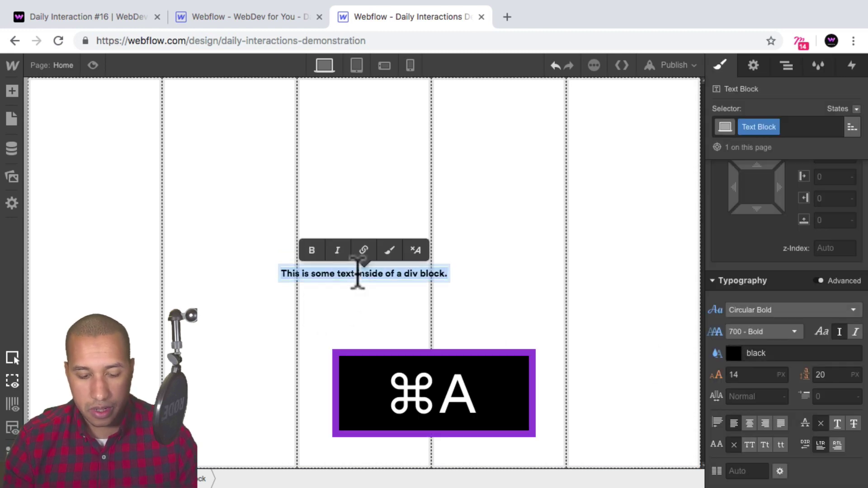
type("Make Things ")
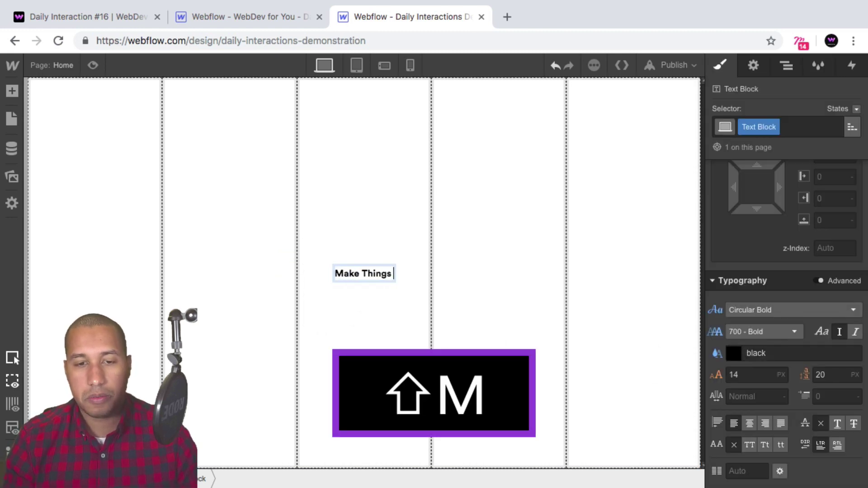
type("MOve")
key("BackSpace")
key("BackSpace")
key("BackSpace")
type("ove")
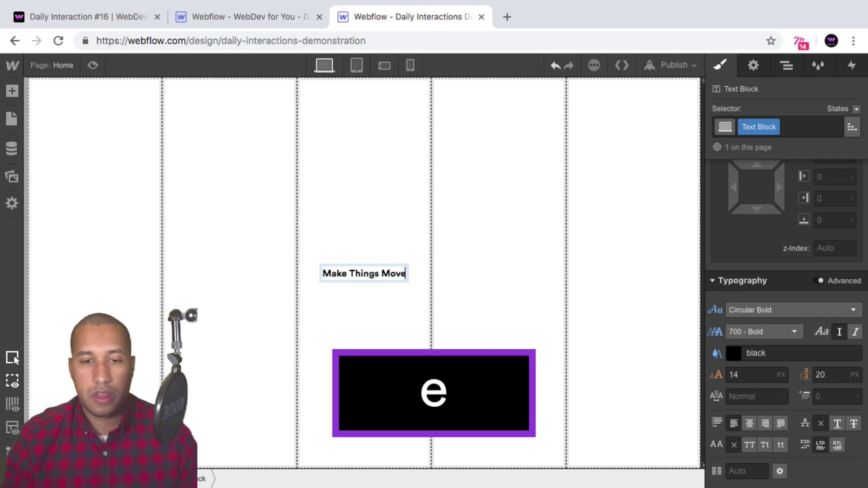
key("Escape")
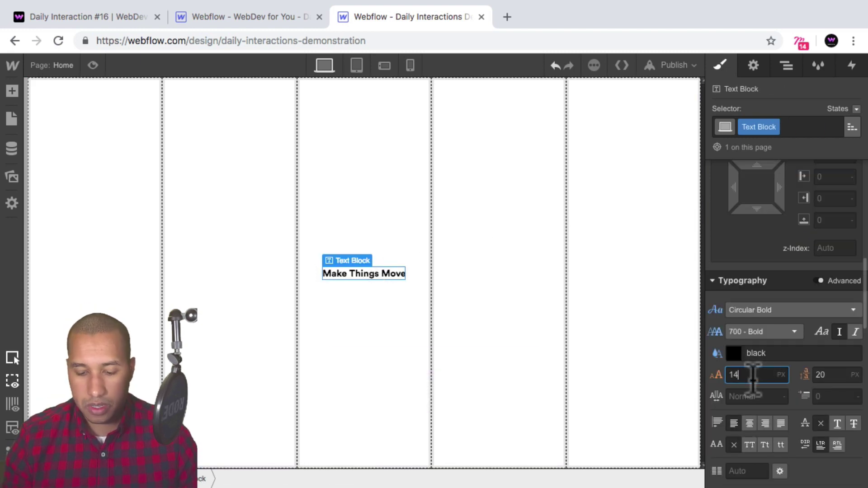
Set the text block's font size to 44 px and its line height to 50 px
key("shift+Up")
key("shift+Up")
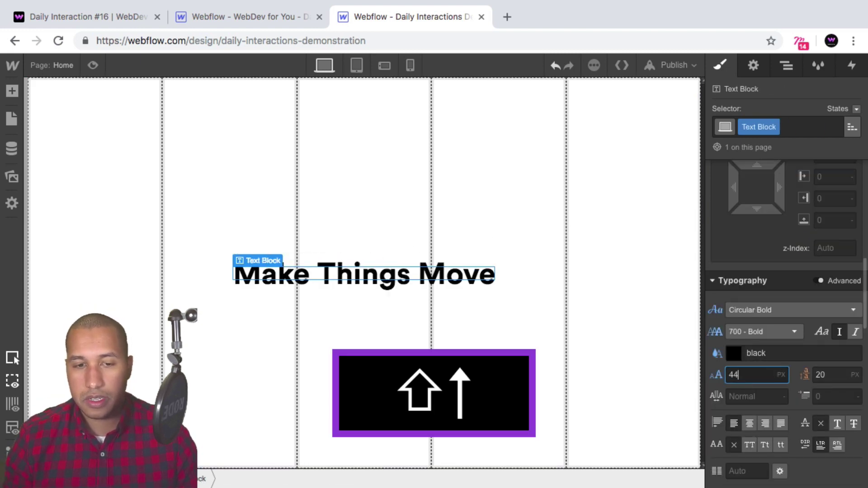
key("shift+Up")
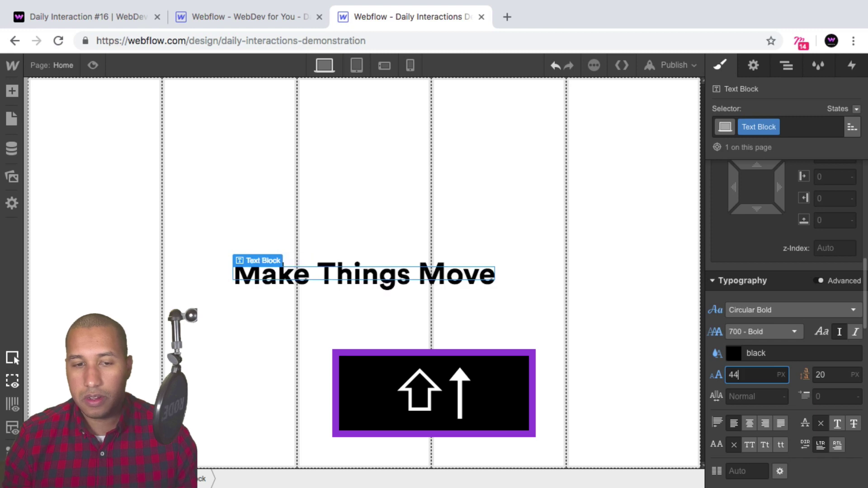
left_click(832, 375)
key("shift+Up")
key("shift+Up")
key("shift+Up")
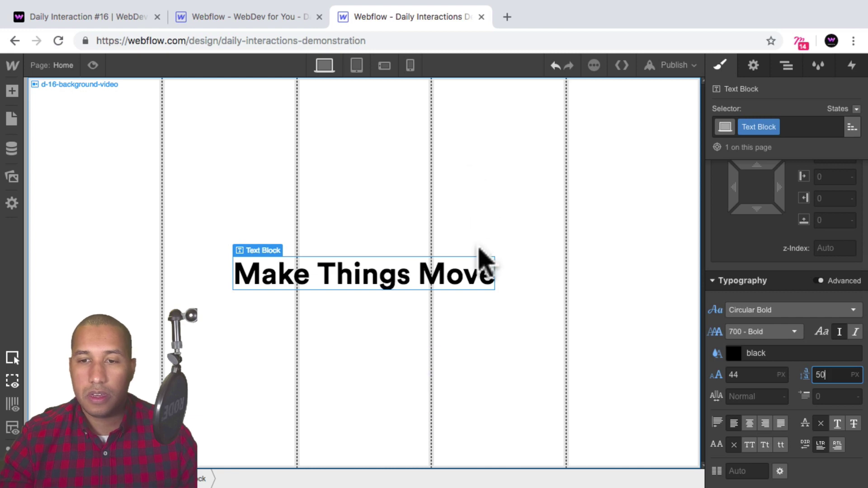
Rename the text block's class to d-16-video-text
double_click(749, 126)
type("d-16-")
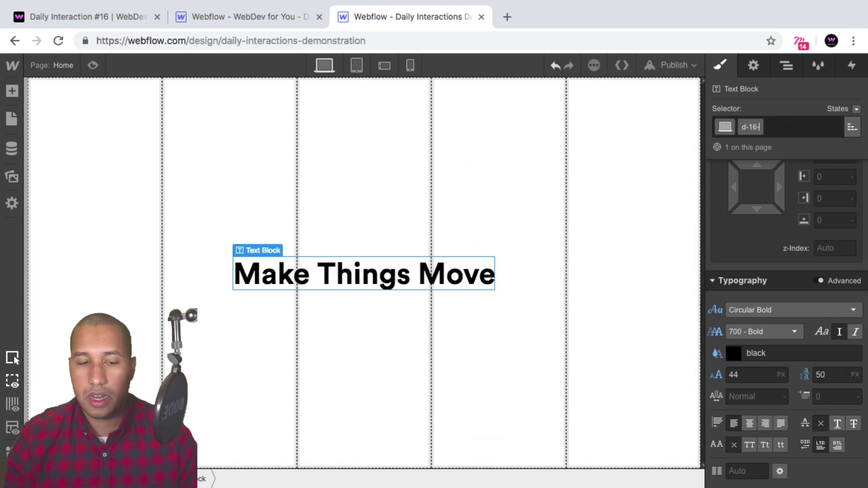
type("video-tex")
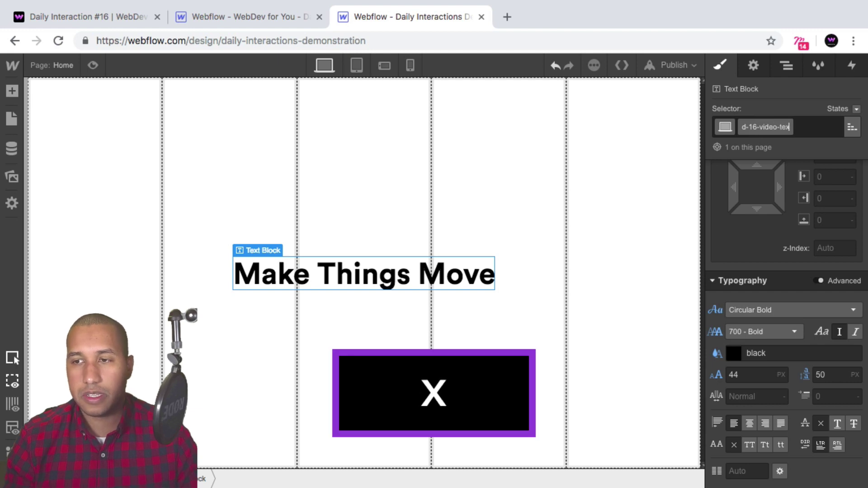
type("t")
key("Return")
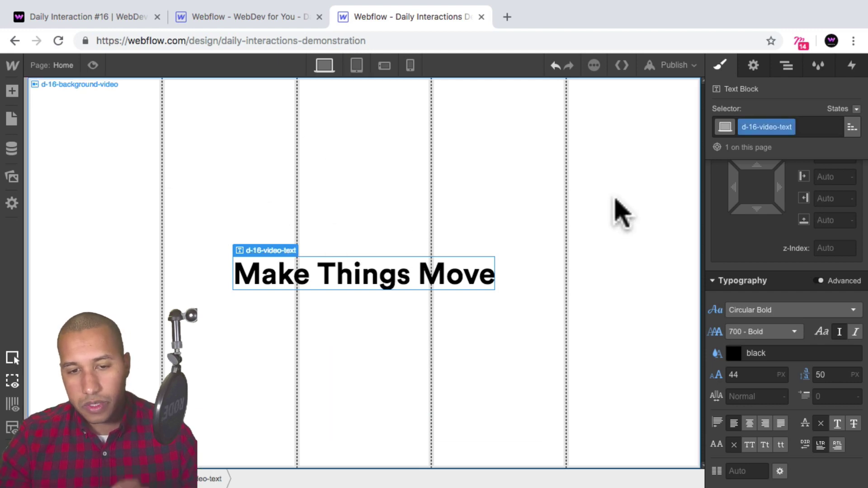
Hide the five white slices by setting the display of the d-16-slice class to none
left_click(787, 66)
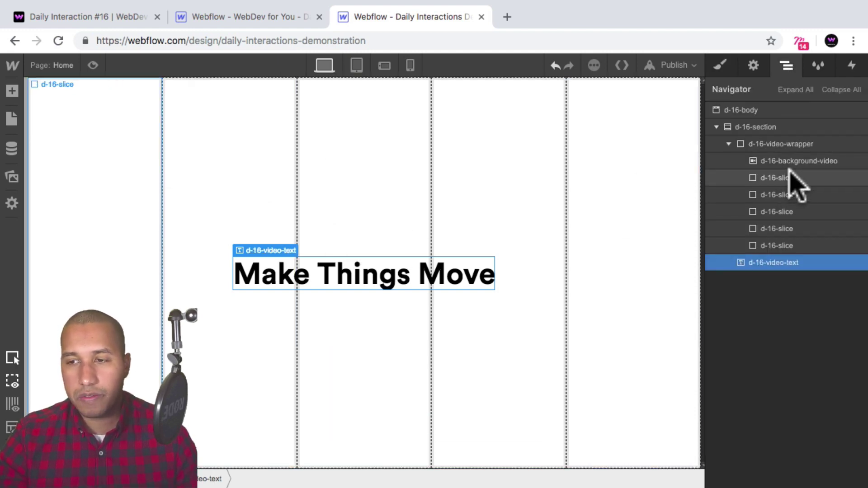
left_click(789, 177)
left_click(794, 161)
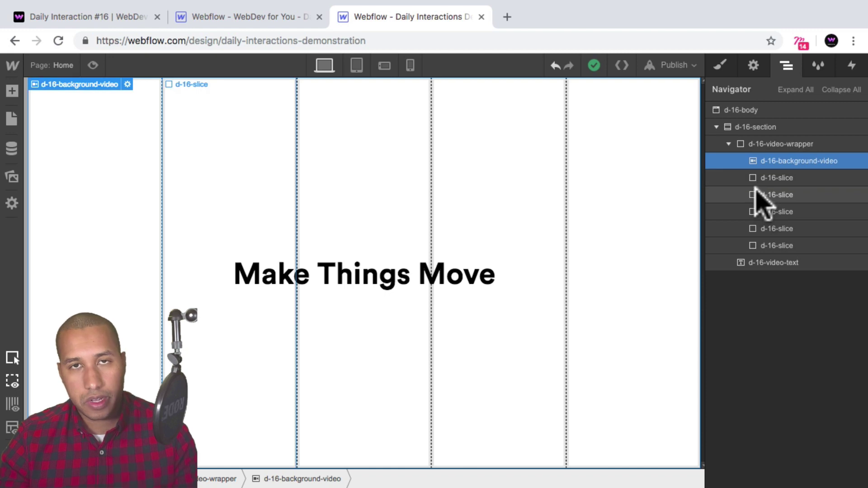
left_click(770, 179)
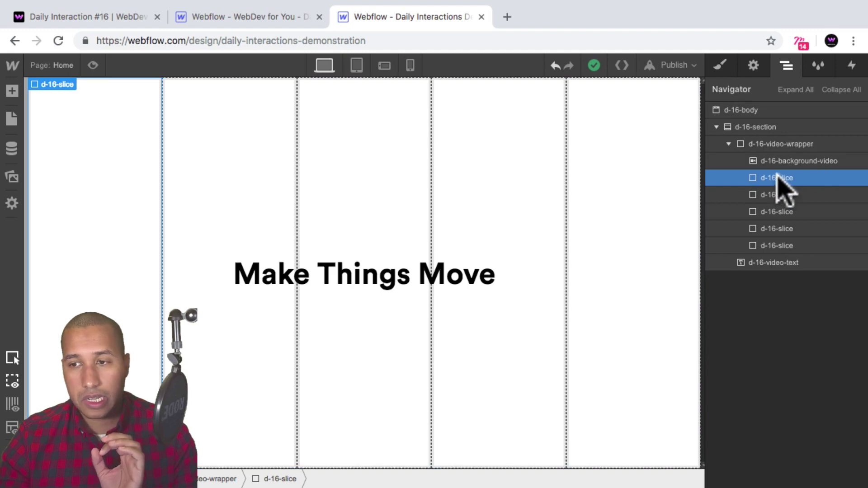
left_click(721, 66)
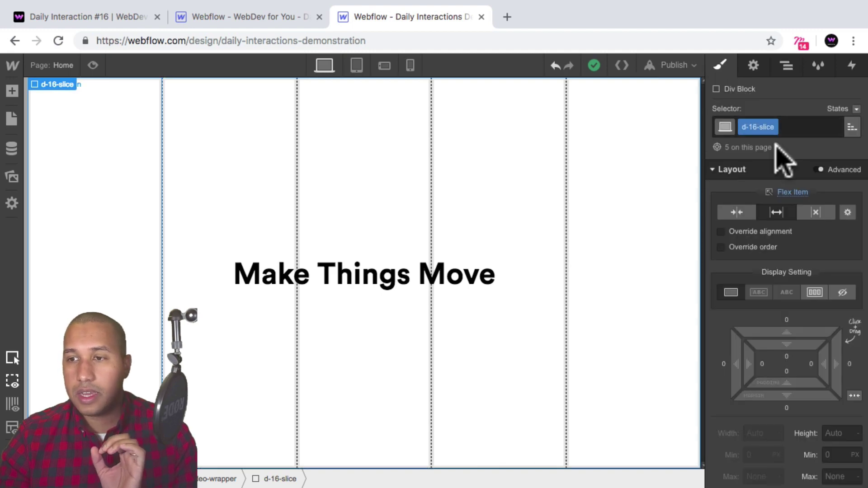
left_click(843, 292)
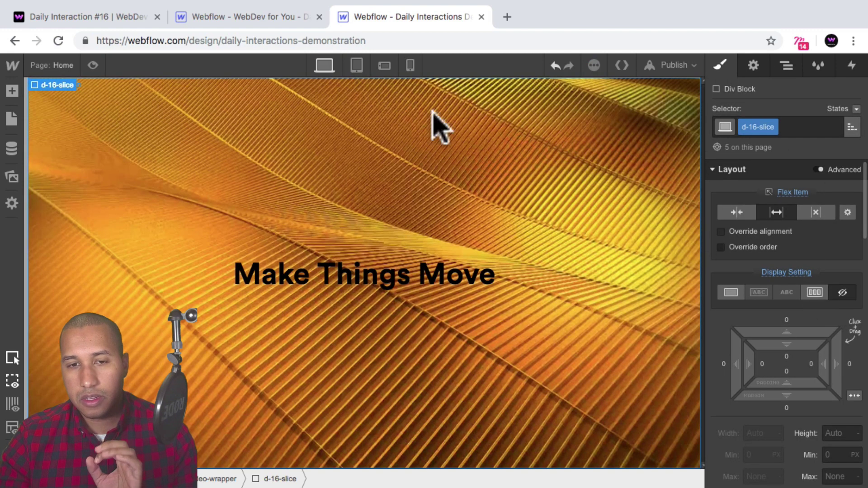
Add a div block inside d-16-video-wrapper
left_click(339, 164)
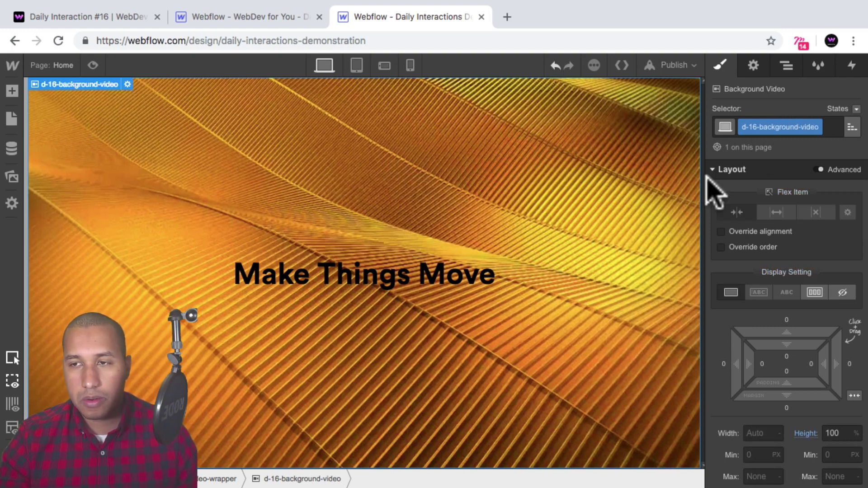
left_click(786, 66)
left_click(779, 144)
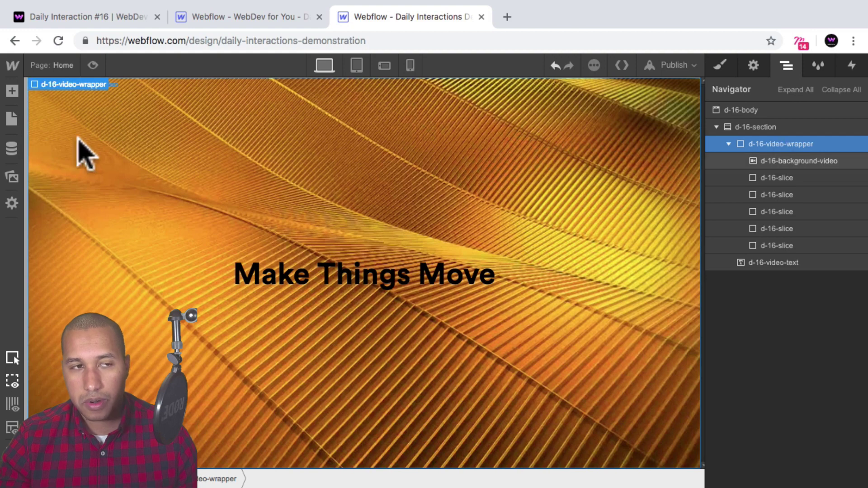
left_click(12, 91)
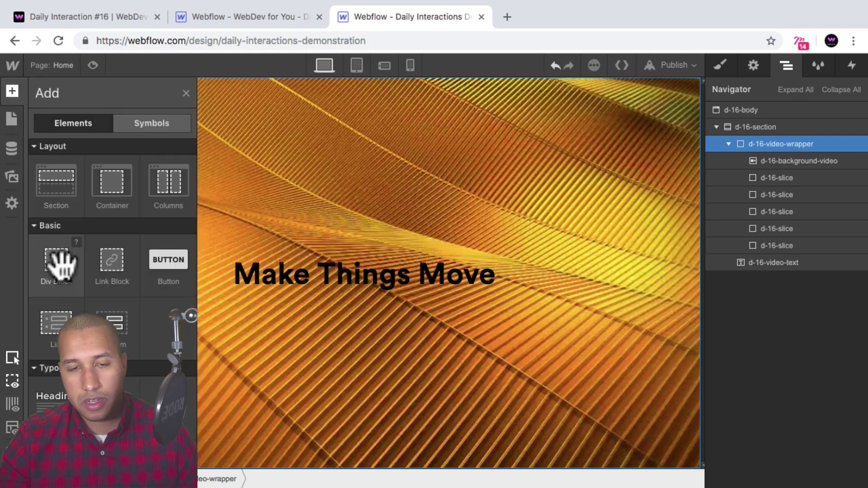
left_click(52, 250)
Give the new div block in the video wrapper the class d-16-video-overlay
left_click(722, 65)
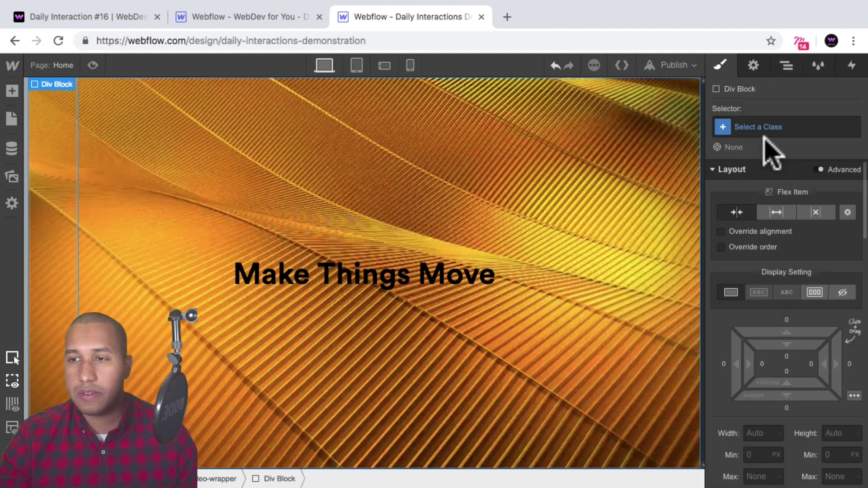
left_click(768, 128)
type("d-16-")
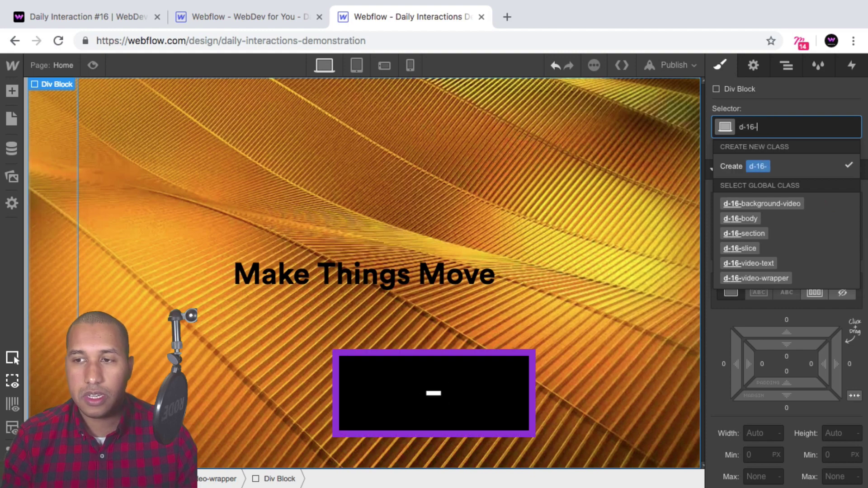
type("video-overal")
key("BackSpace")
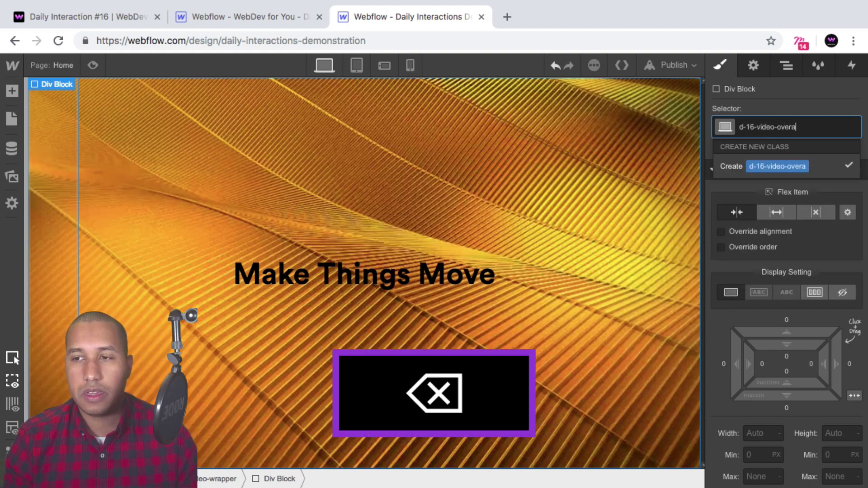
type("ly")
key("Return")
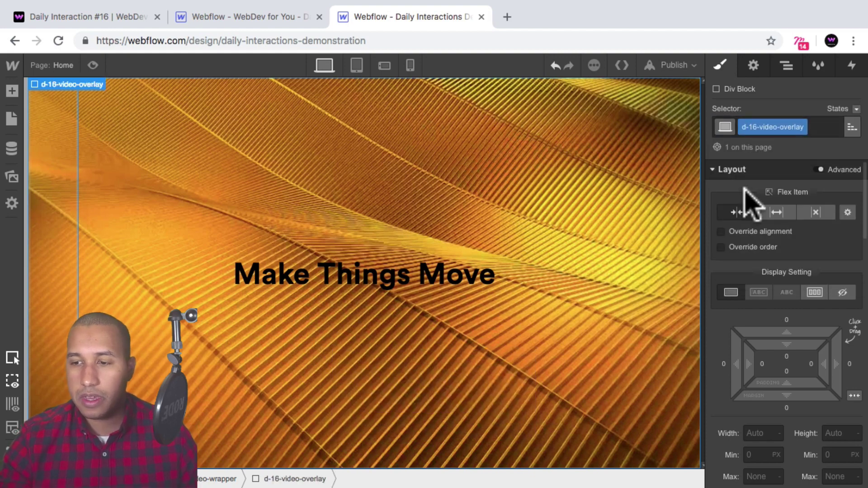
Position the d-16-video-overlay absolutely and stretch it over the full video wrapper with 0 offsets on all sides
scroll(850, 312, "down", 5)
scroll(832, 278, "down", 8)
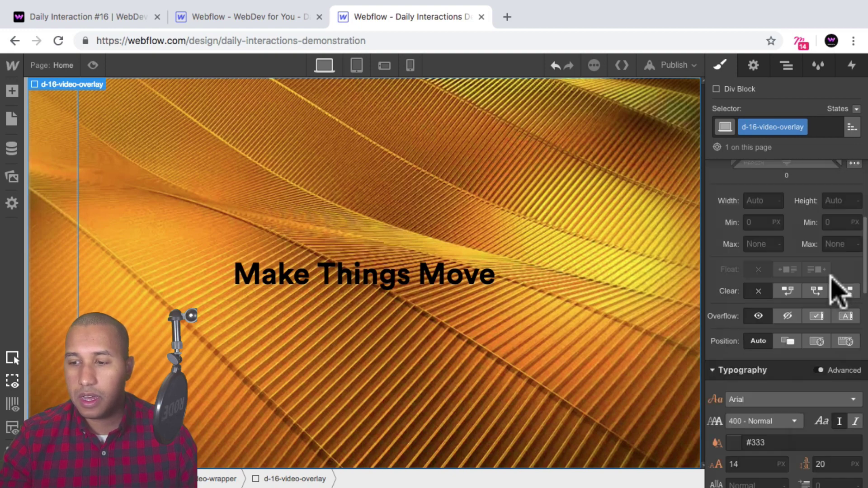
left_click(817, 266)
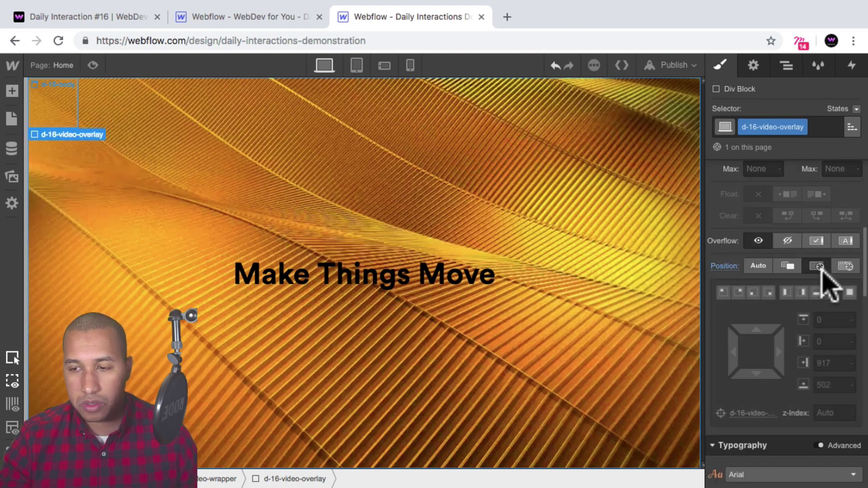
left_click(848, 293)
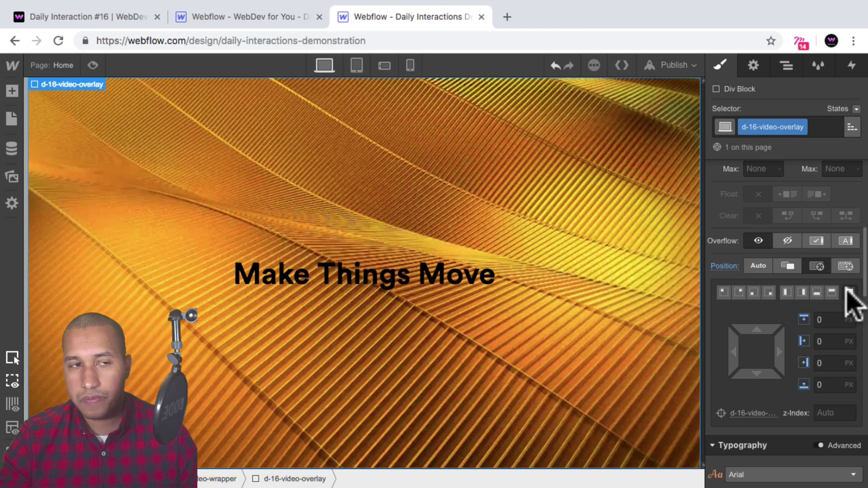
Give the d-16-video-overlay the Magenta swatch (#ff47f9) as background colour at 70% opacity
scroll(814, 252, "down", 10)
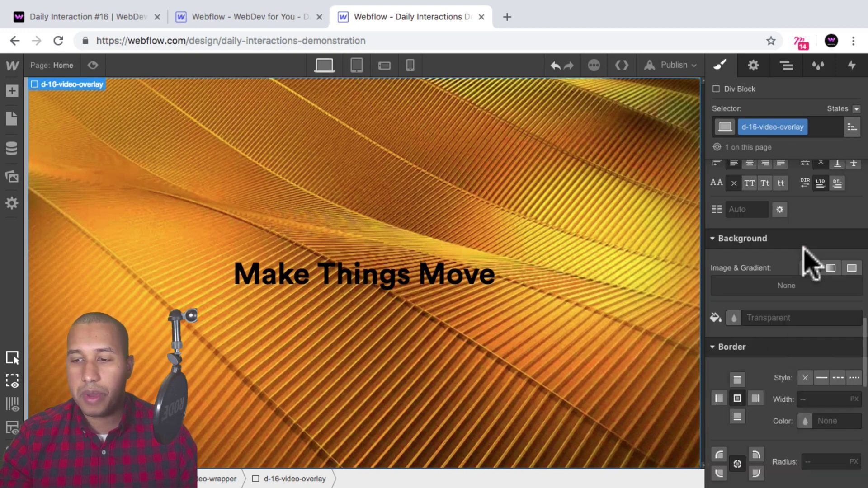
left_click(734, 319)
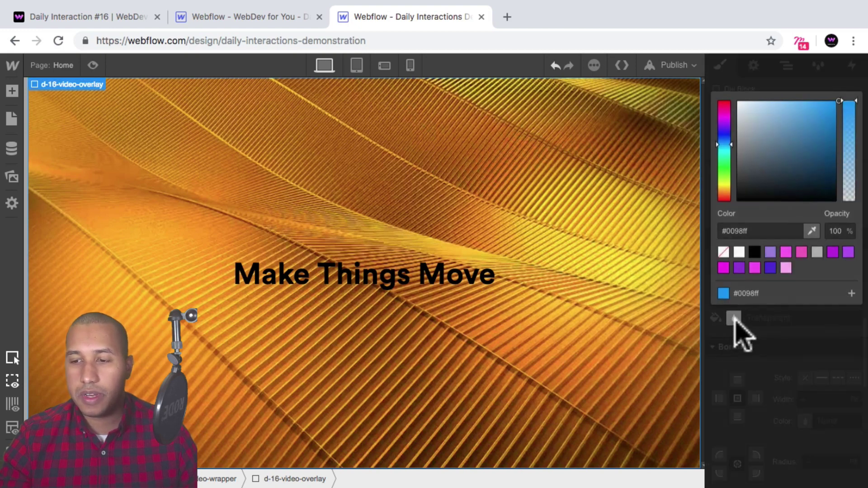
left_click(754, 268)
double_click(840, 231)
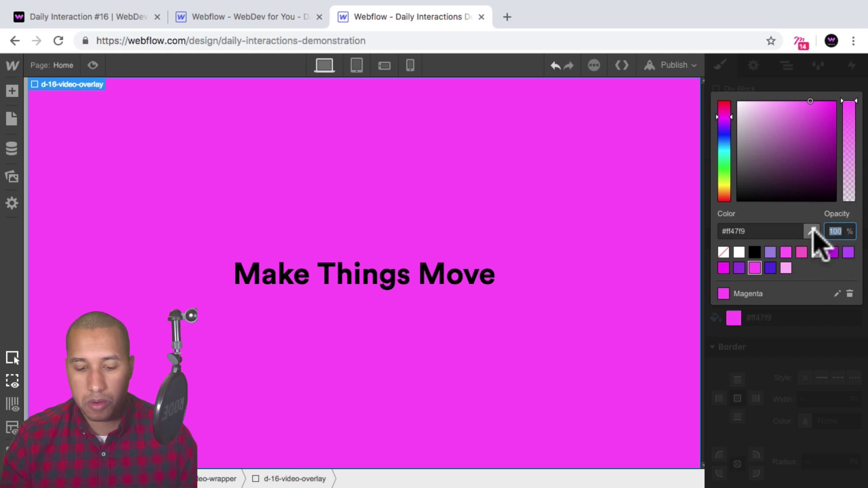
key("Return")
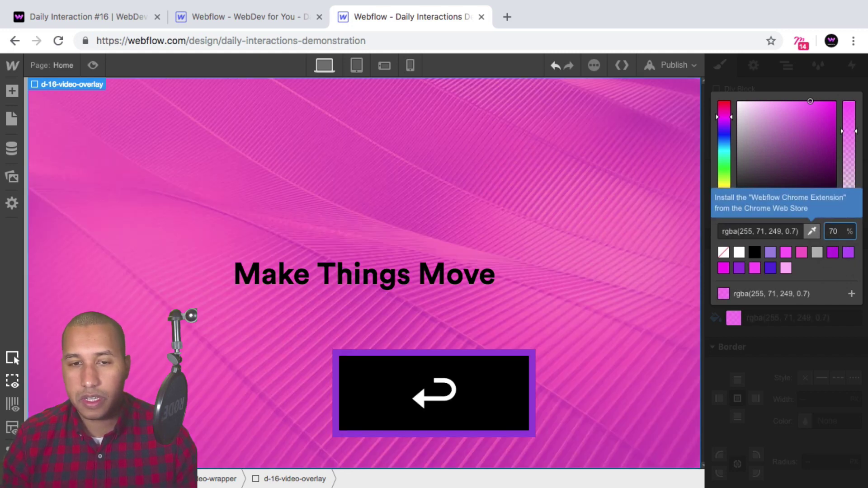
left_click(809, 340)
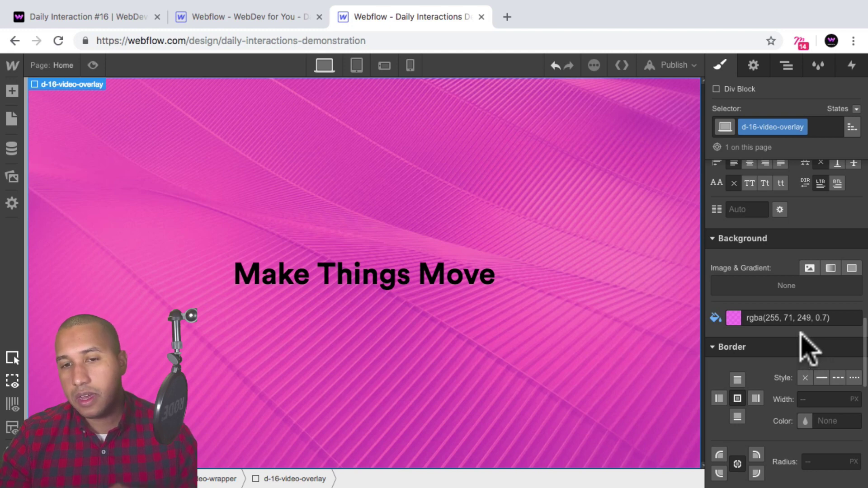
Check the background video's style settings and hide the d-16-video-overlay by setting its display to none
left_click(787, 67)
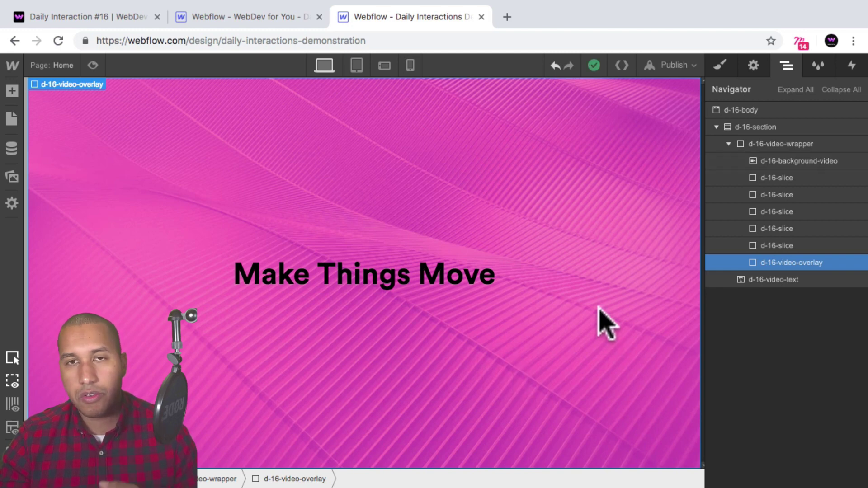
left_click(810, 162)
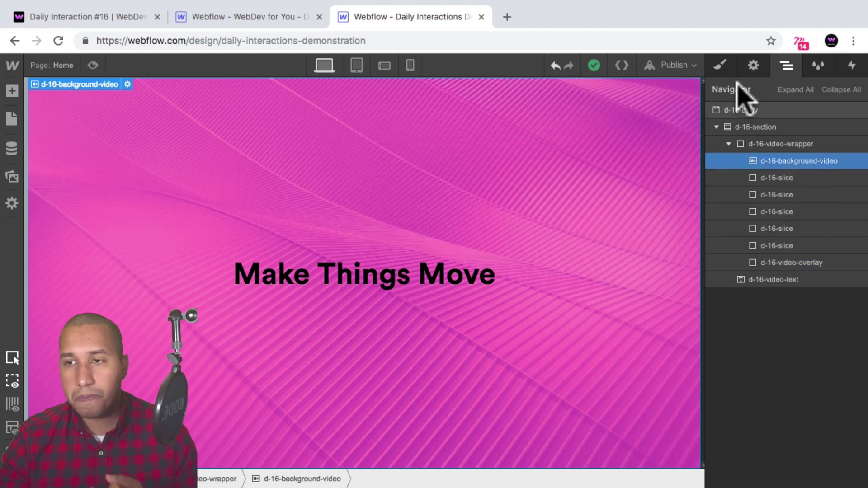
left_click(721, 66)
scroll(782, 323, "down", 10)
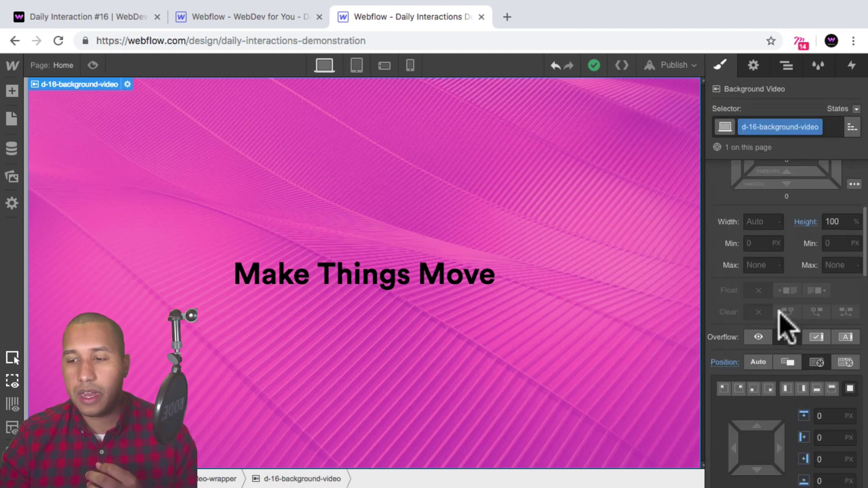
scroll(782, 312, "up", 10)
left_click(788, 65)
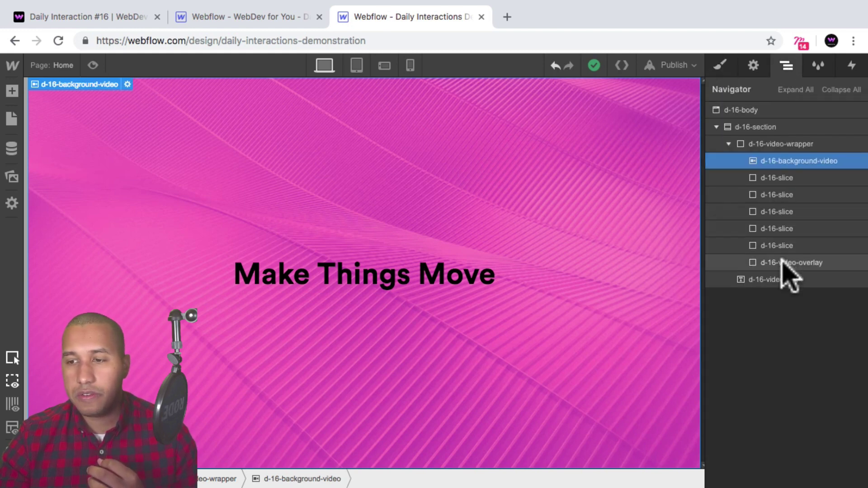
left_click(791, 262)
left_click(721, 66)
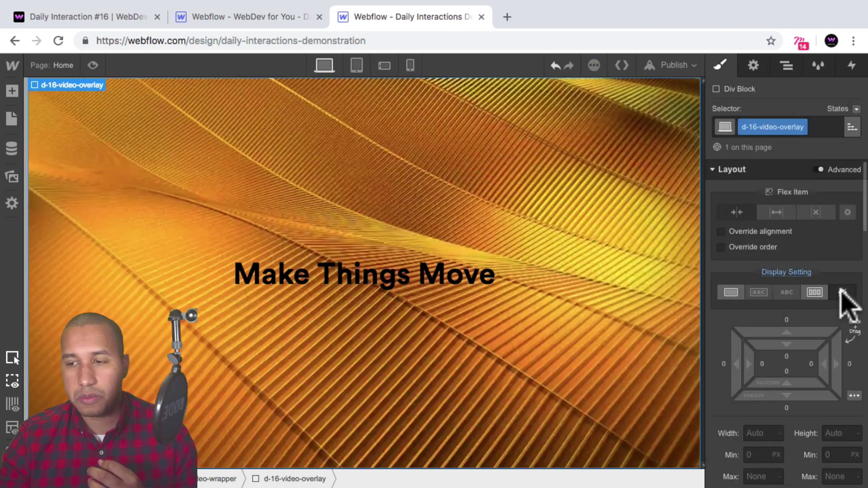
Add a 100% Grayscale filter to the d-16-background-video element
left_click(787, 66)
left_click(781, 162)
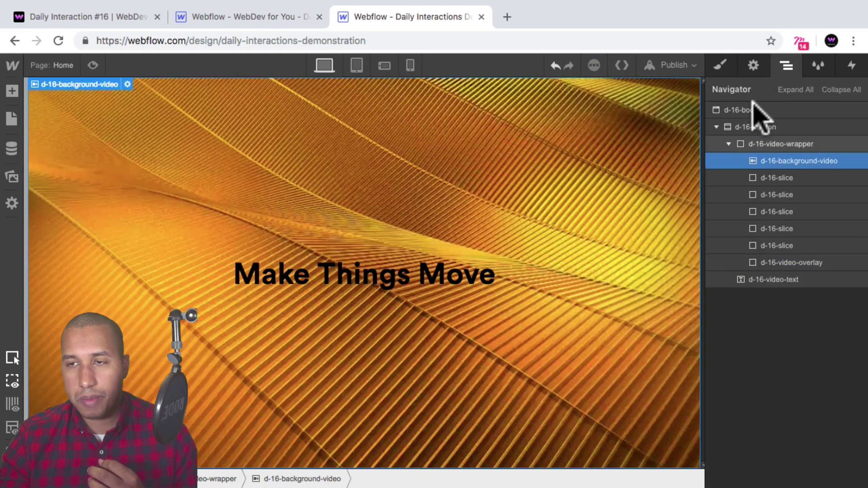
left_click(720, 65)
scroll(808, 229, "down", 15)
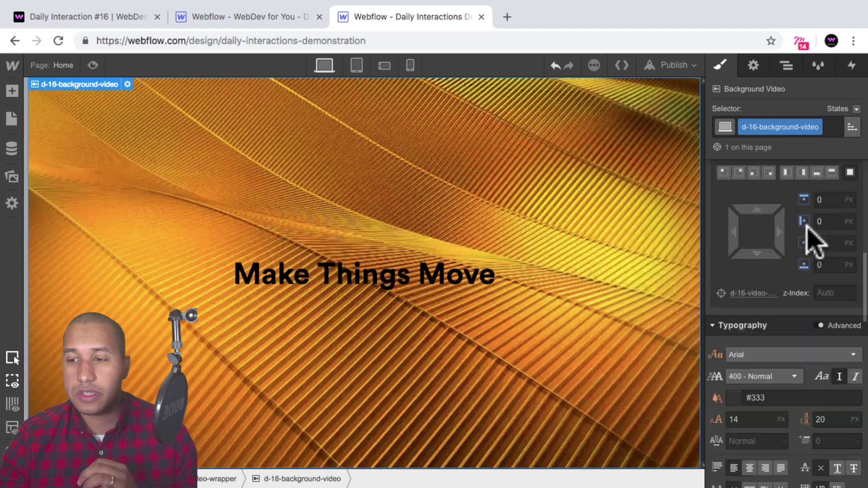
scroll(810, 235, "down", 3)
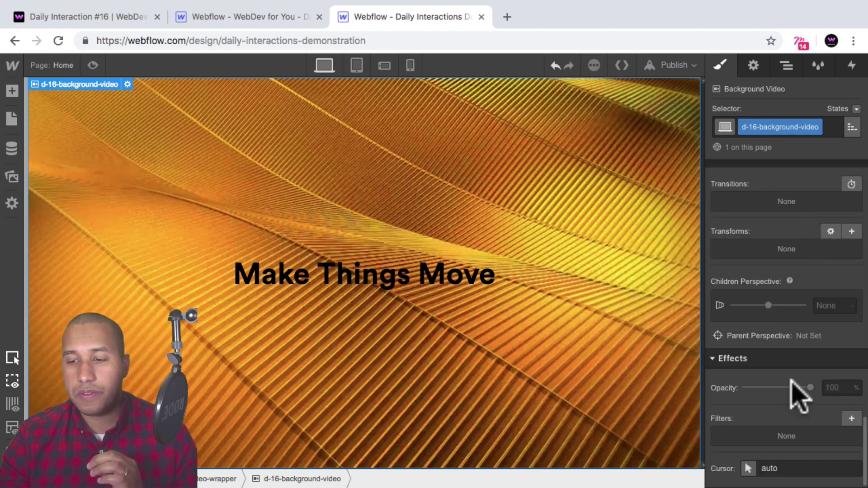
left_click(850, 417)
left_click(800, 363)
left_click(809, 411)
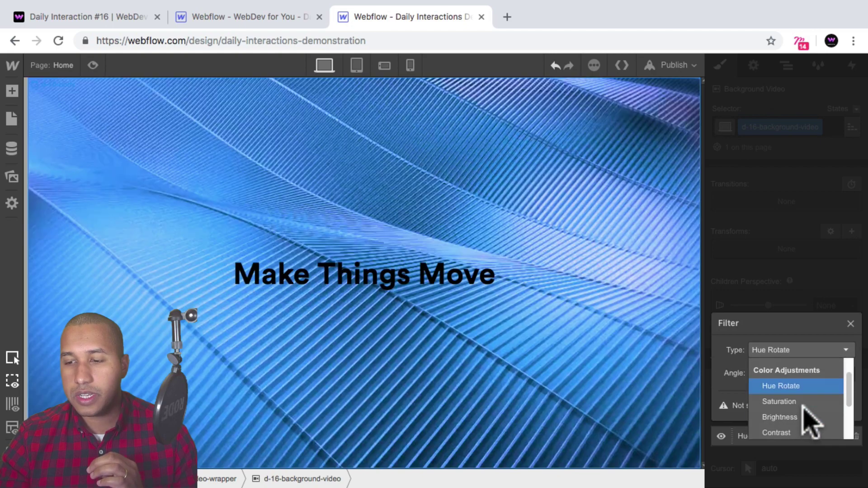
scroll(810, 420, "down", 3)
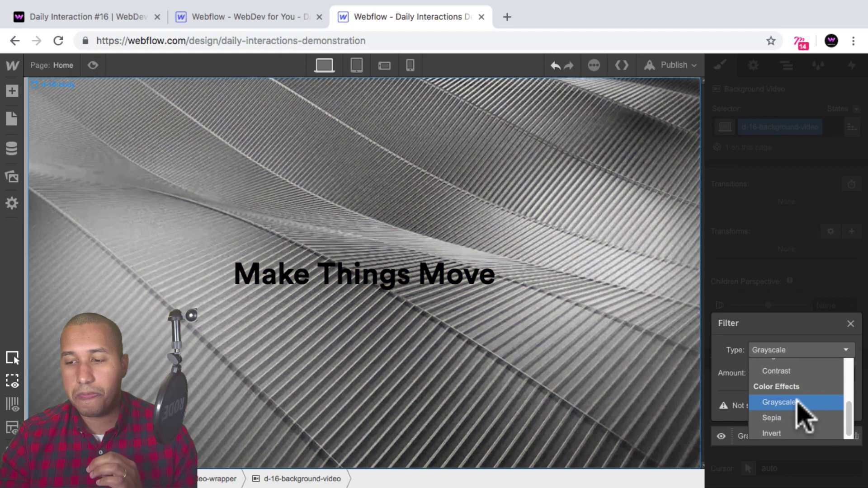
left_click(797, 403)
left_click(851, 324)
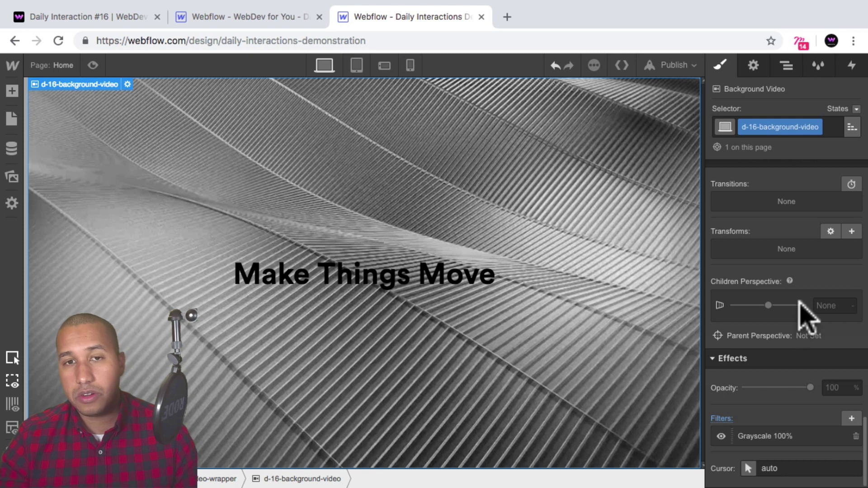
Set the d-16-video-overlay's display to block and preview the page
left_click(786, 66)
left_click(786, 264)
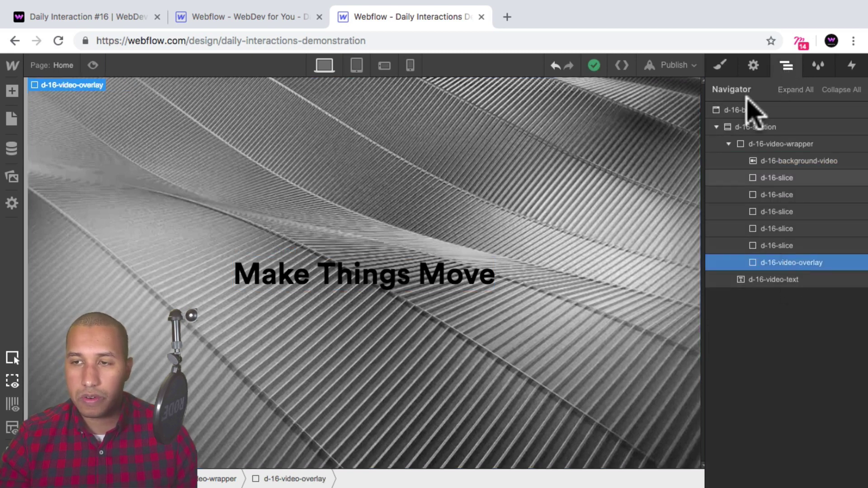
left_click(721, 66)
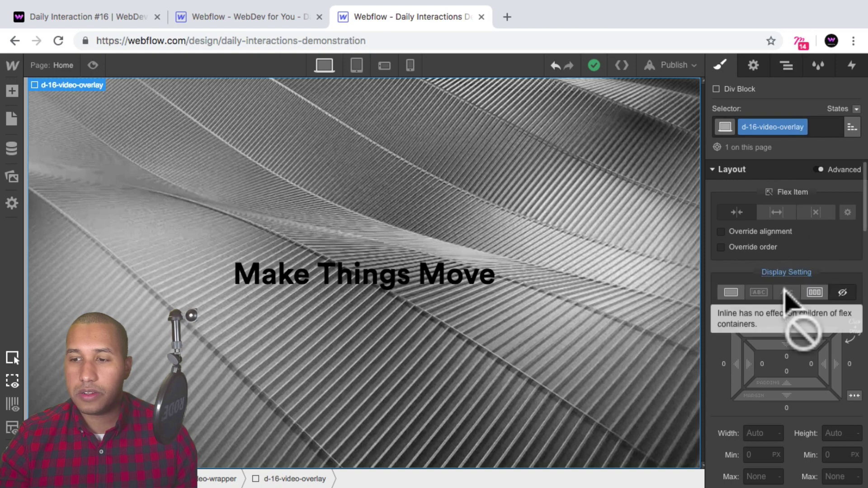
left_click(732, 293)
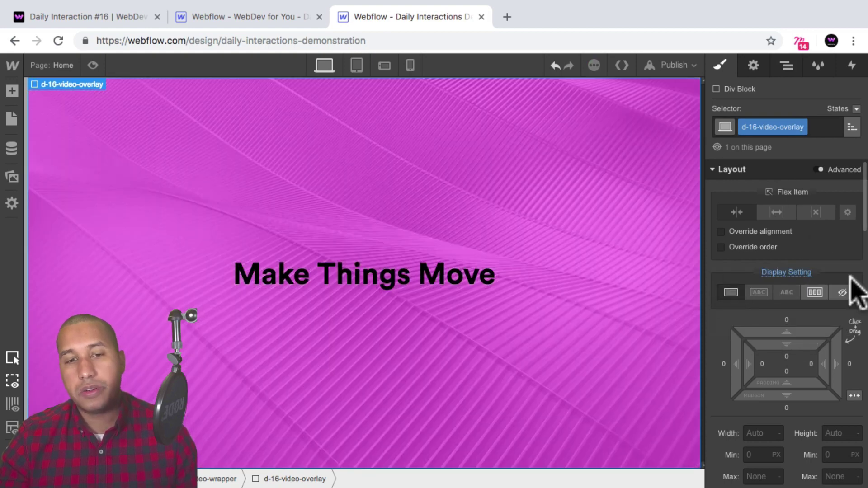
left_click(90, 68)
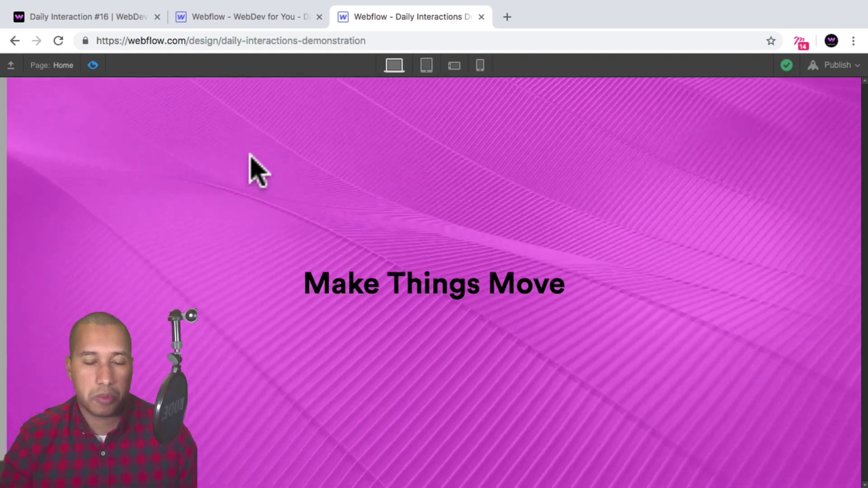
left_click(92, 66)
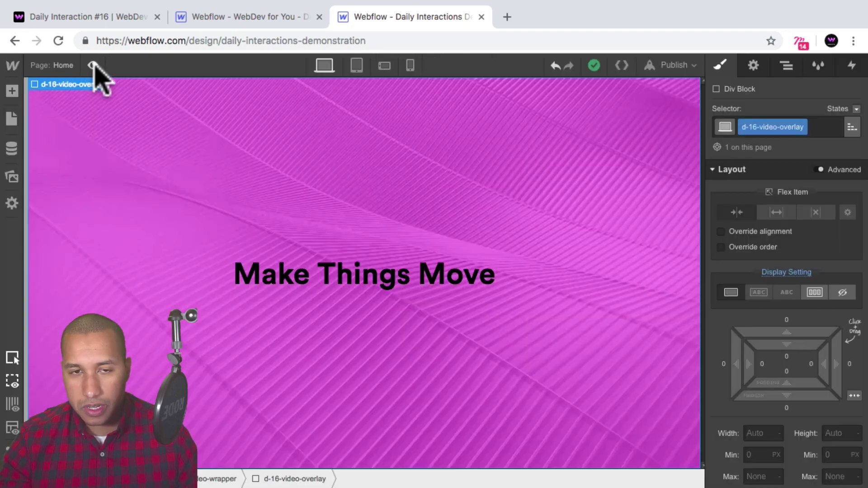
Set the display of the d-16-slice class to block
left_click(787, 67)
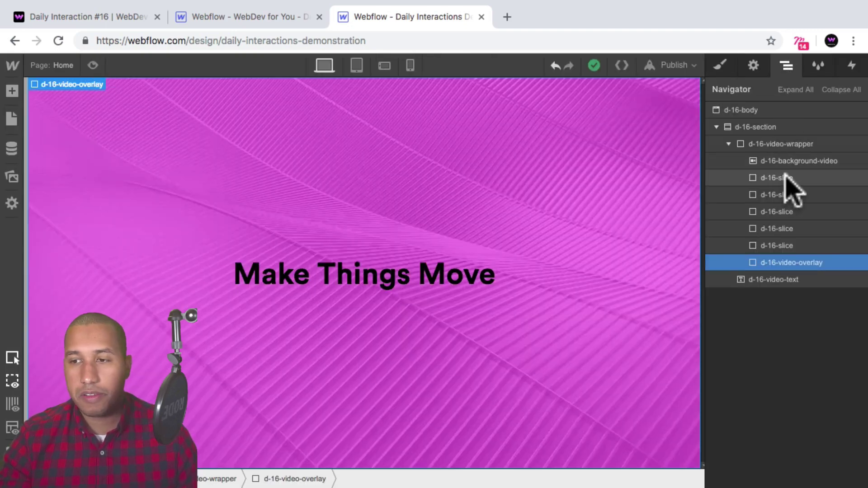
left_click(786, 177)
left_click(720, 66)
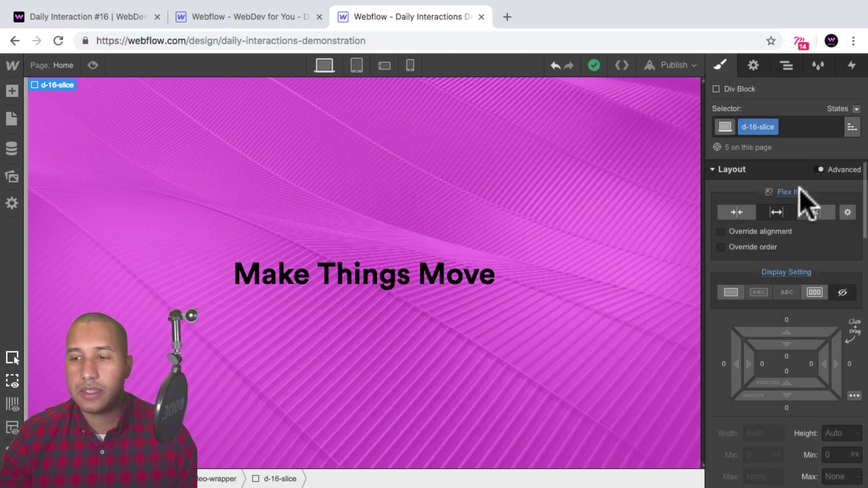
left_click(729, 295)
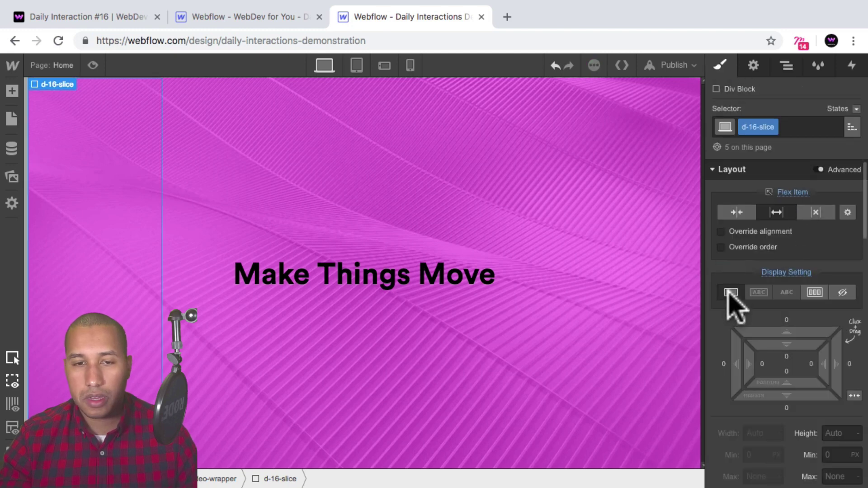
Give the d-16-slice class a relative position with a z-index of 10
scroll(786, 307, "down", 5)
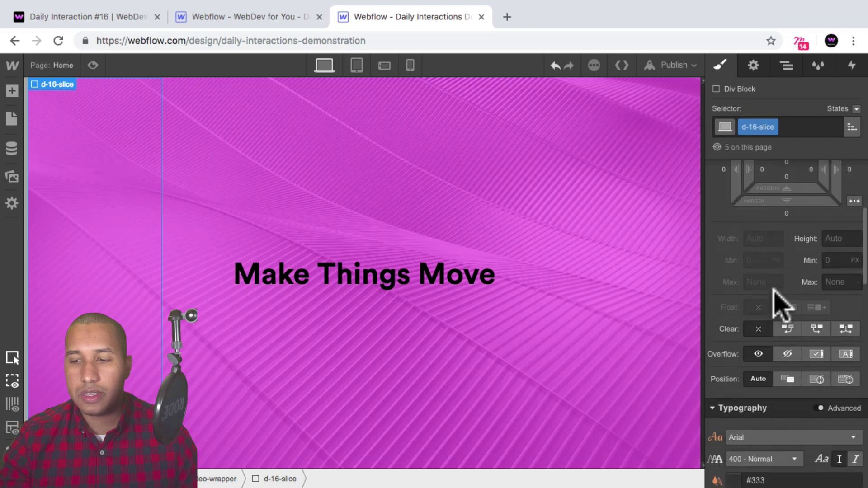
left_click(786, 378)
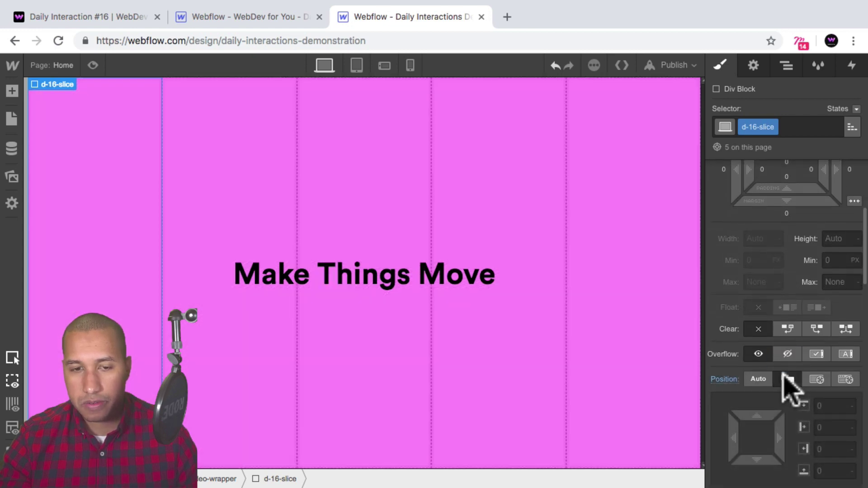
scroll(797, 299, "down", 1)
scroll(823, 376, "down", 1)
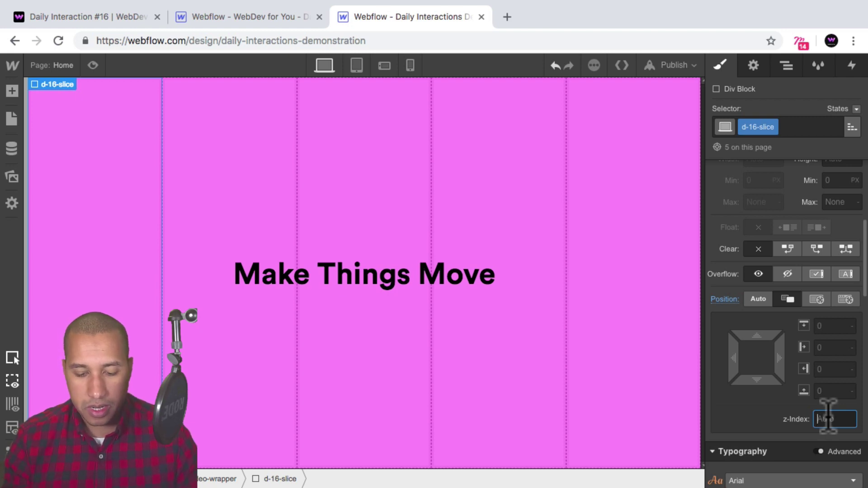
type("10")
key("Return")
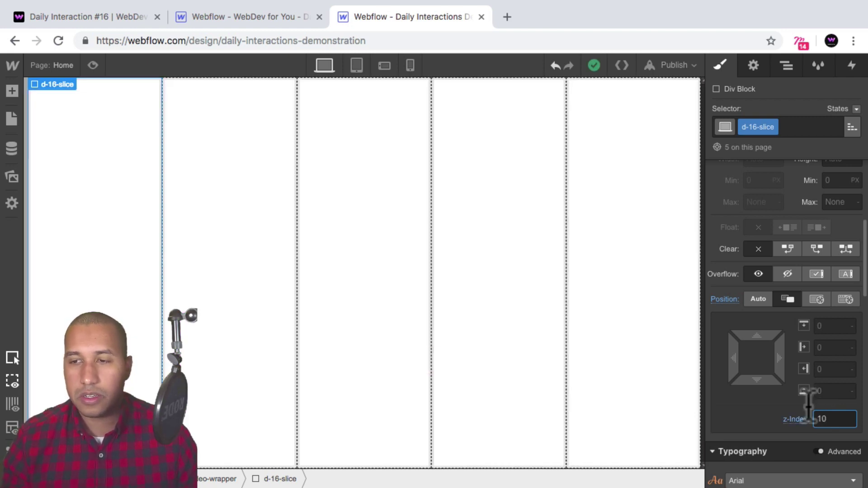
Set the z-index of the d-16-video-text block to 15
left_click(787, 65)
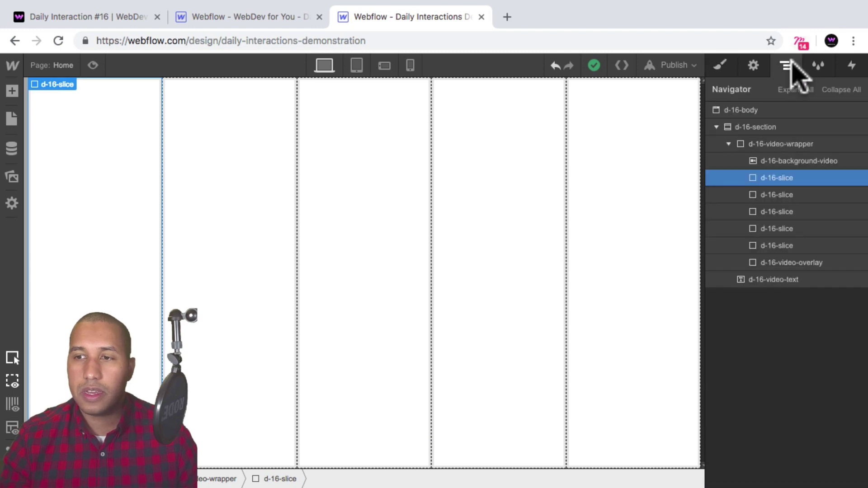
left_click(782, 280)
left_click(721, 65)
scroll(798, 349, "down", 1)
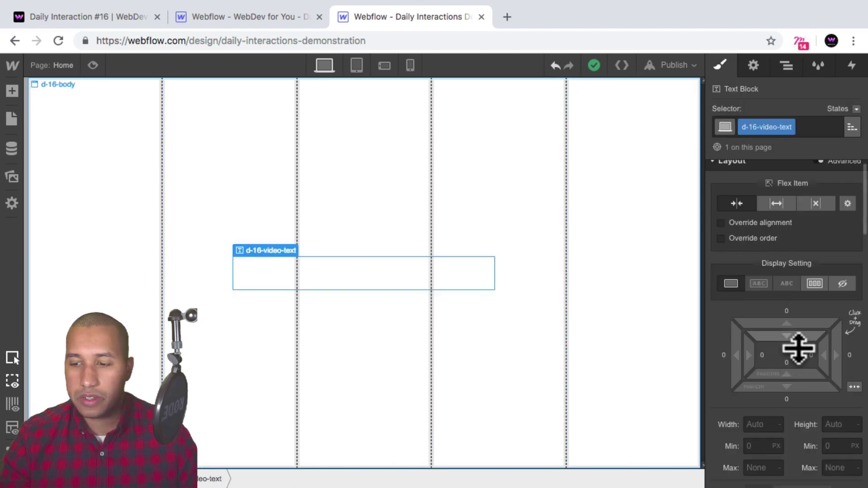
scroll(798, 348, "down", 6)
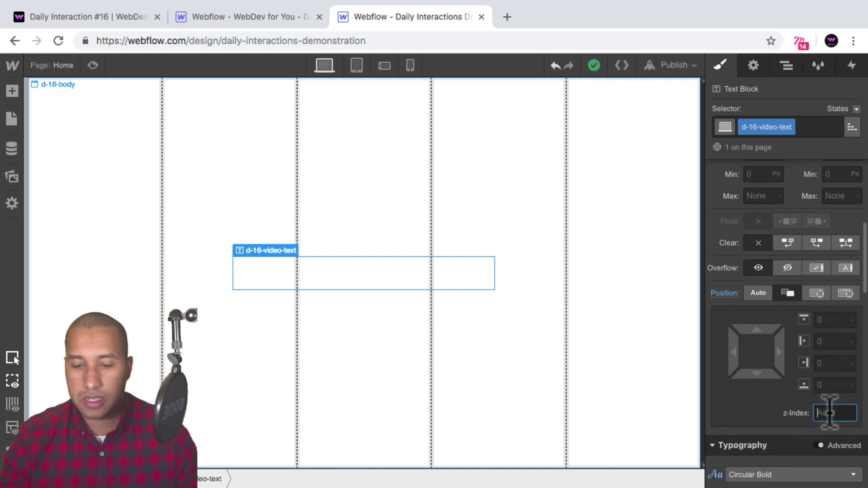
type("15")
key("Return")
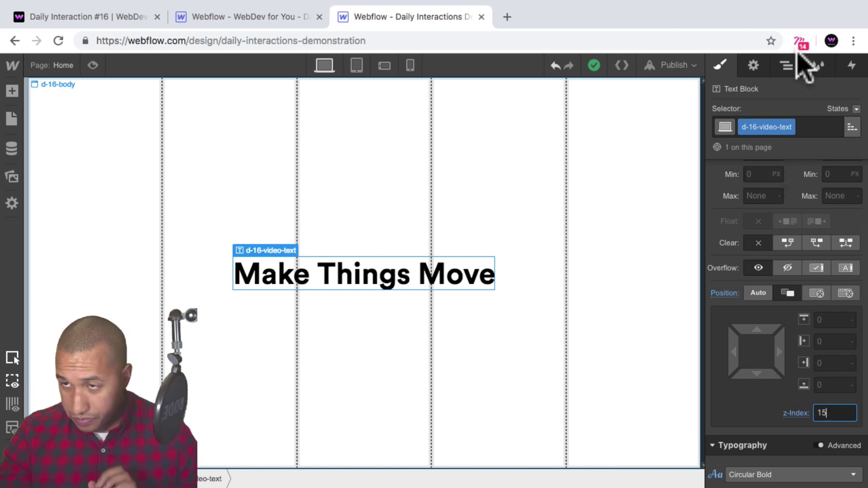
Review the page's element hierarchy from d-16-section through the video wrapper, background video, slices and overlay to the video text
left_click(787, 66)
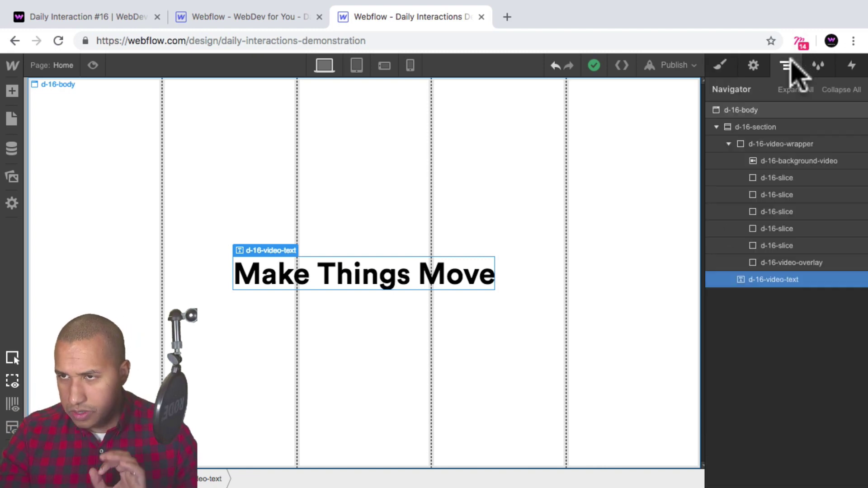
left_click(769, 163)
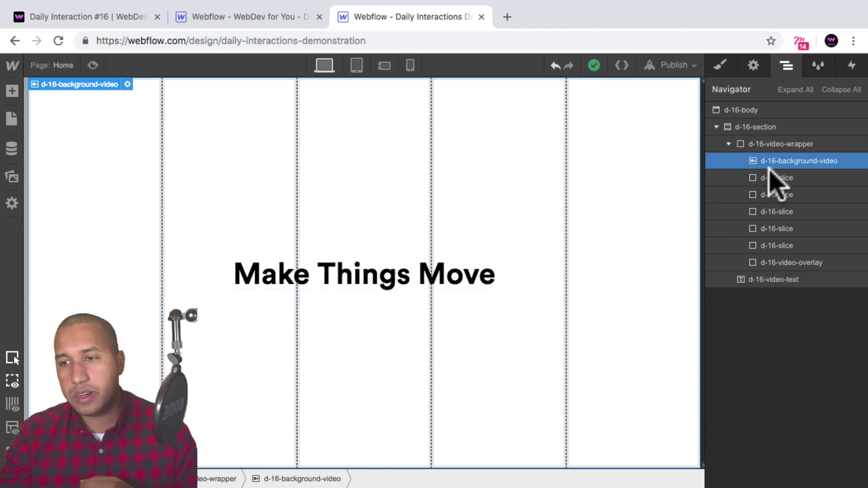
left_click(762, 145)
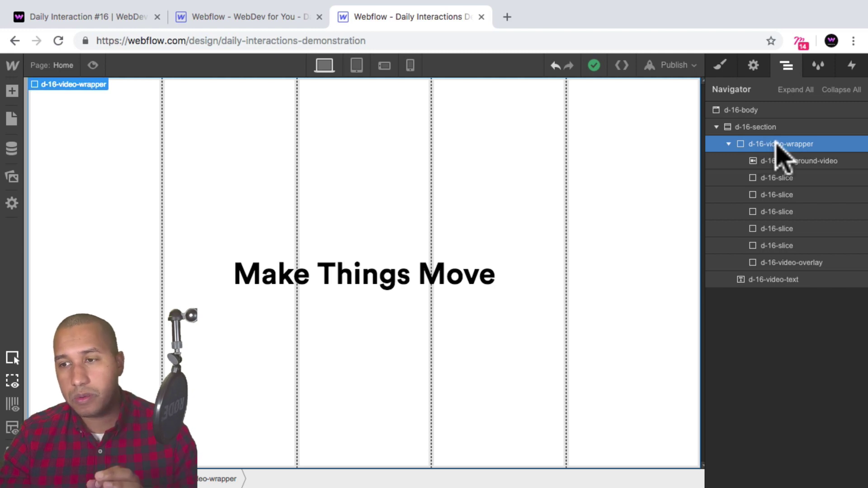
left_click(785, 161)
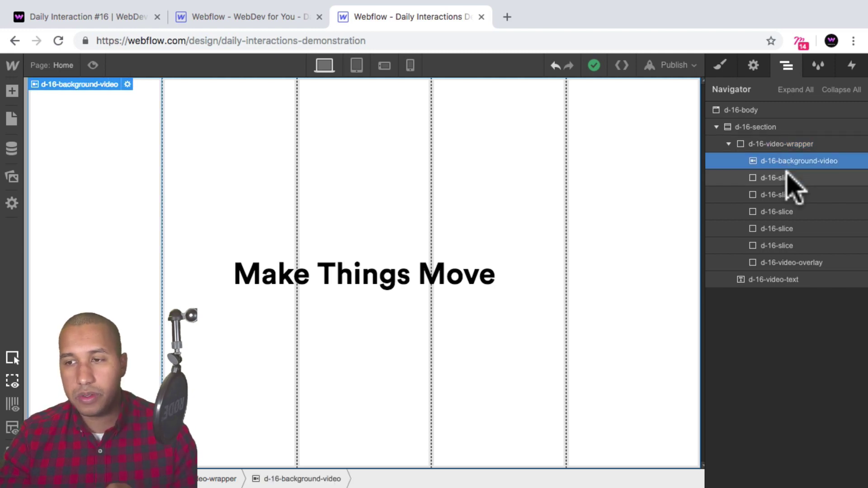
left_click(787, 178)
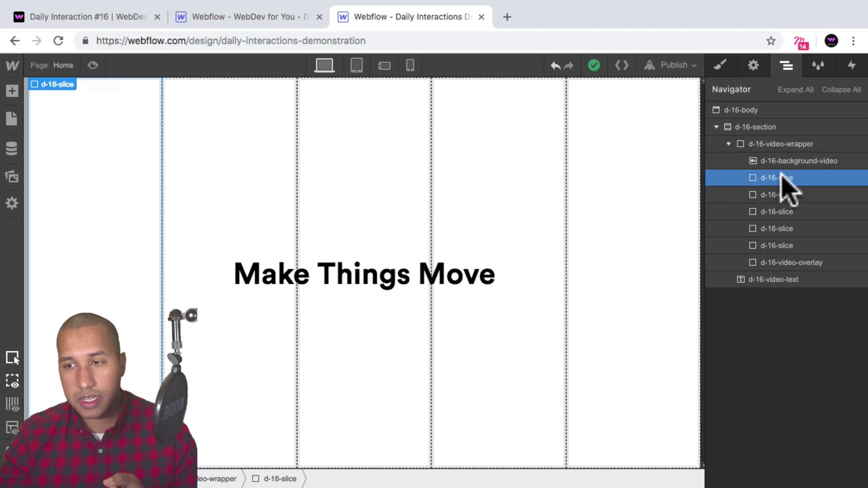
left_click(790, 263)
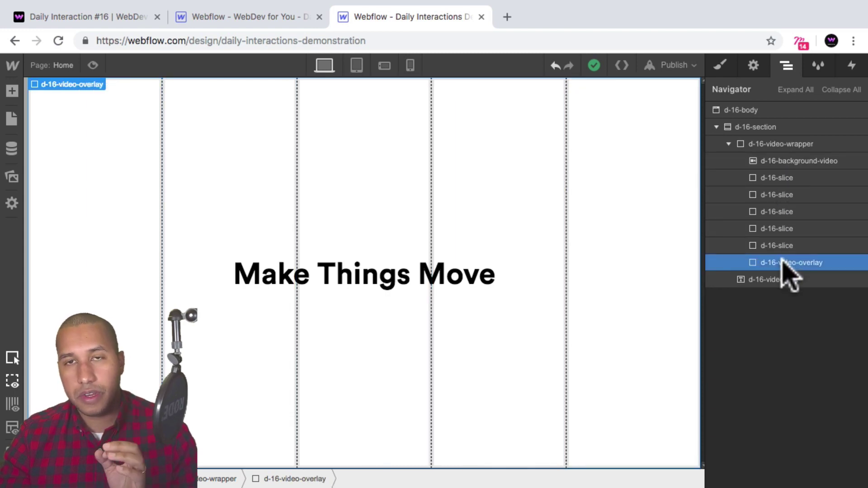
left_click(780, 281)
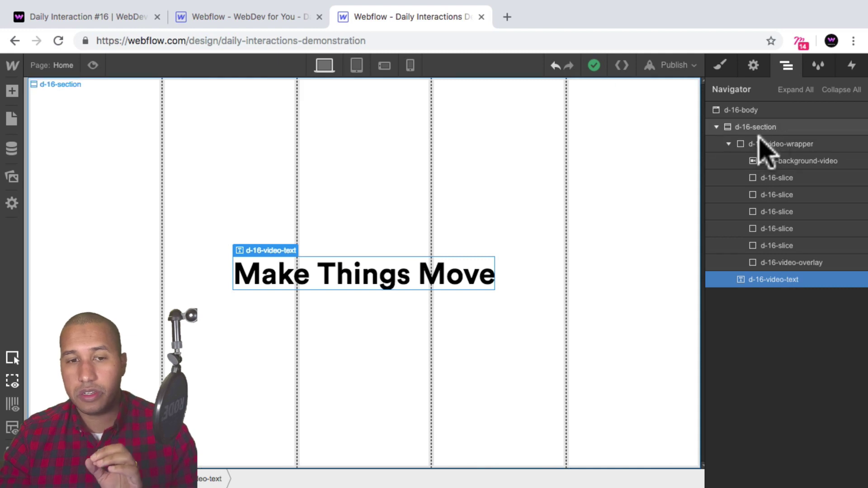
left_click(789, 128)
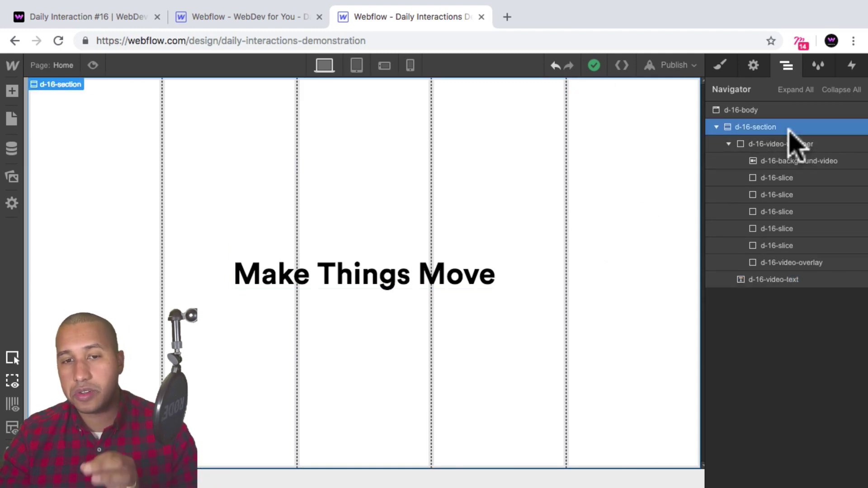
left_click(790, 280)
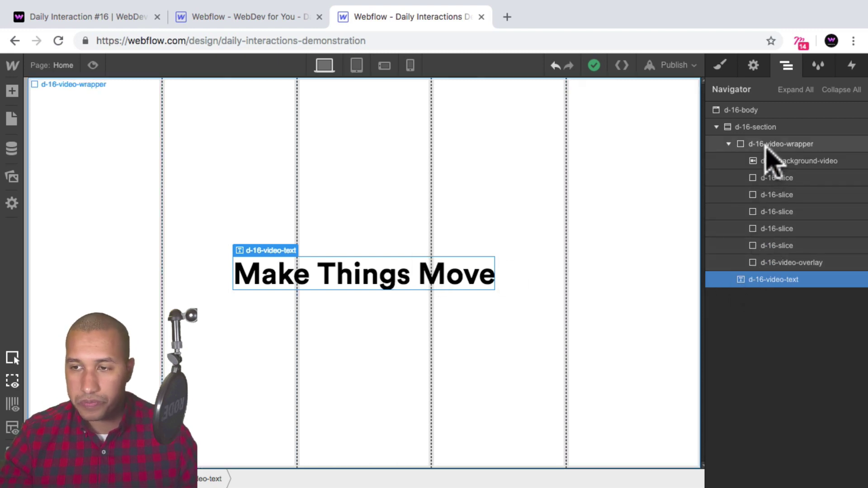
Add a Page Load trigger that starts an animation when the page finishes loading, agreeing to save the site without interactions
left_click(852, 67)
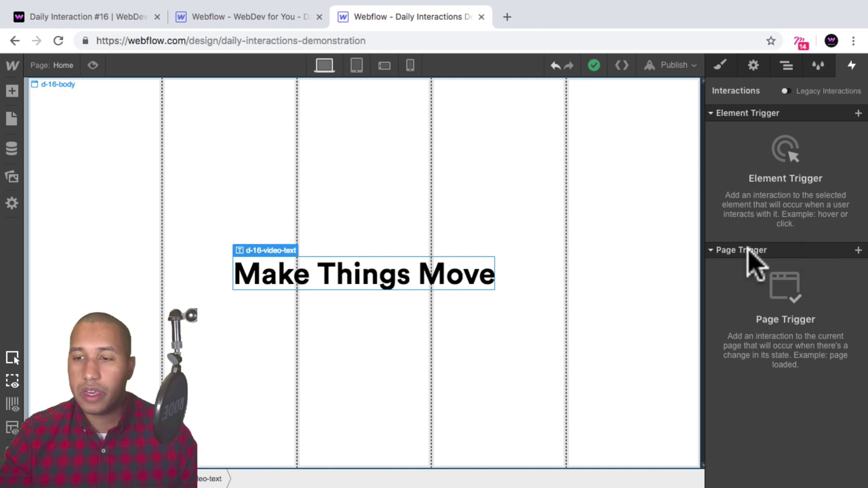
left_click(858, 251)
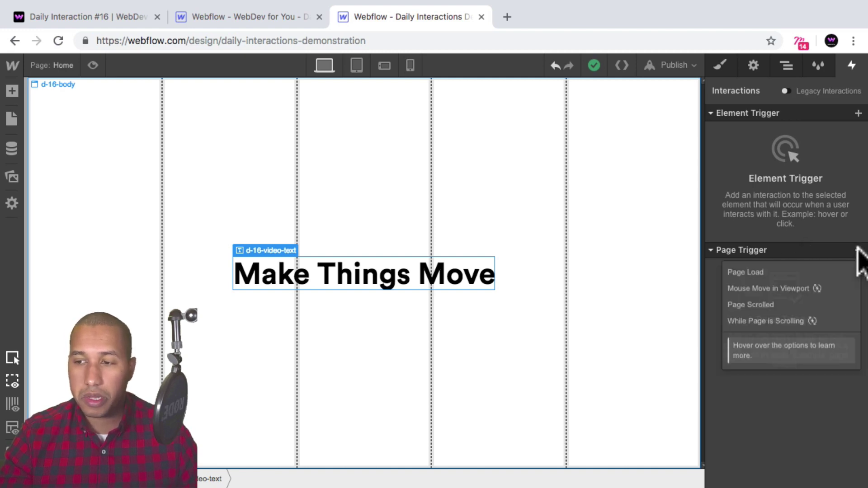
left_click(785, 271)
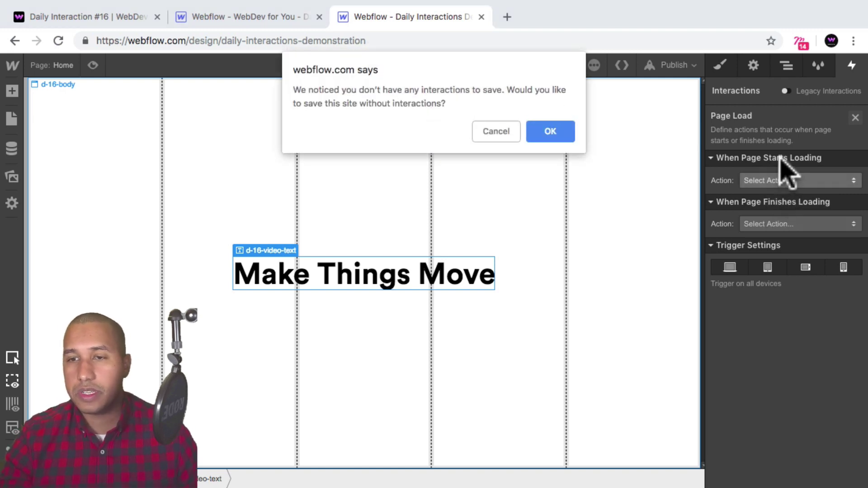
left_click(552, 130)
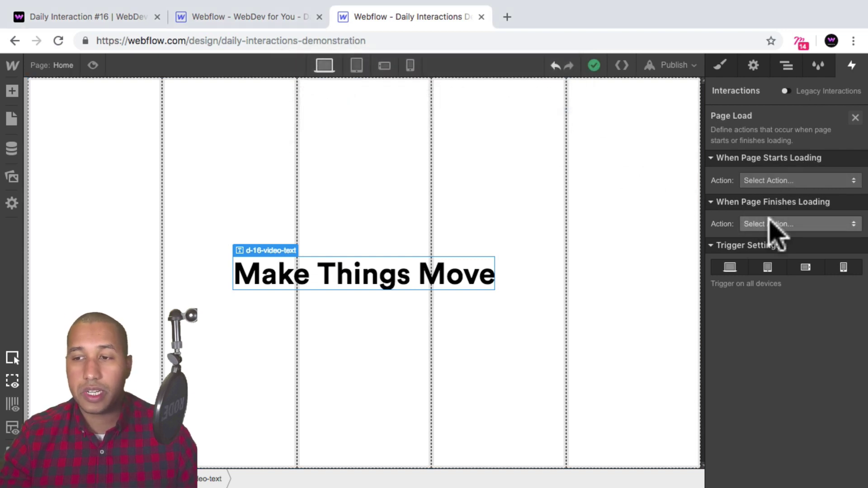
left_click(783, 224)
left_click(814, 256)
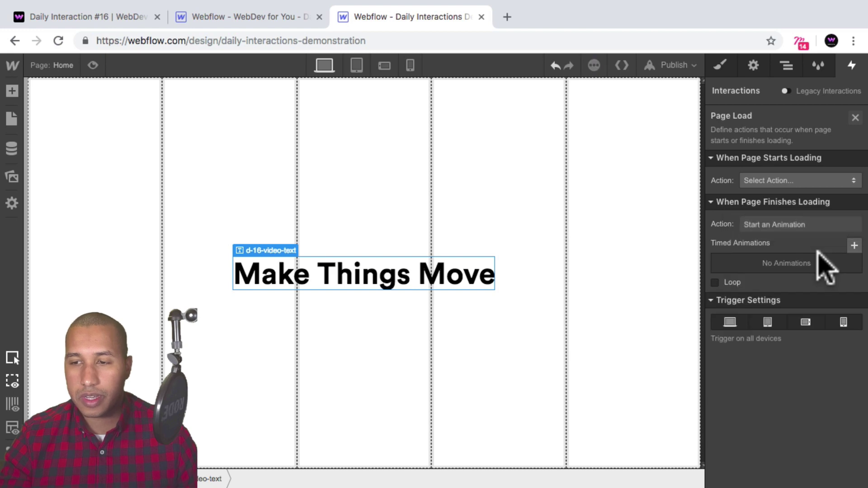
Create a timed animation named d-16-page-load for the page-finishes-loading action
left_click(855, 245)
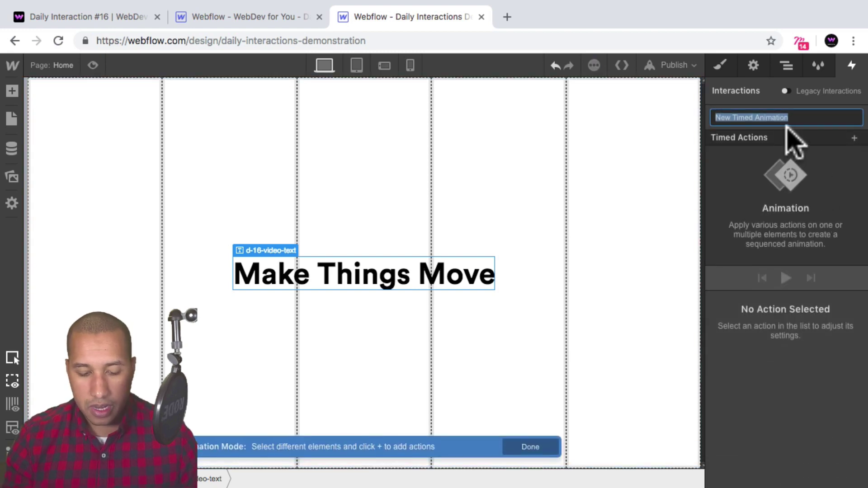
type("d-16-page-lo")
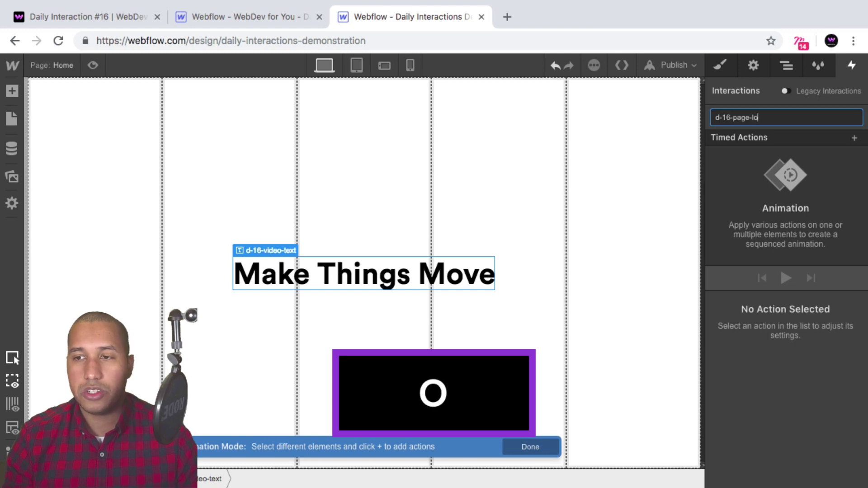
type("ad")
key("Return")
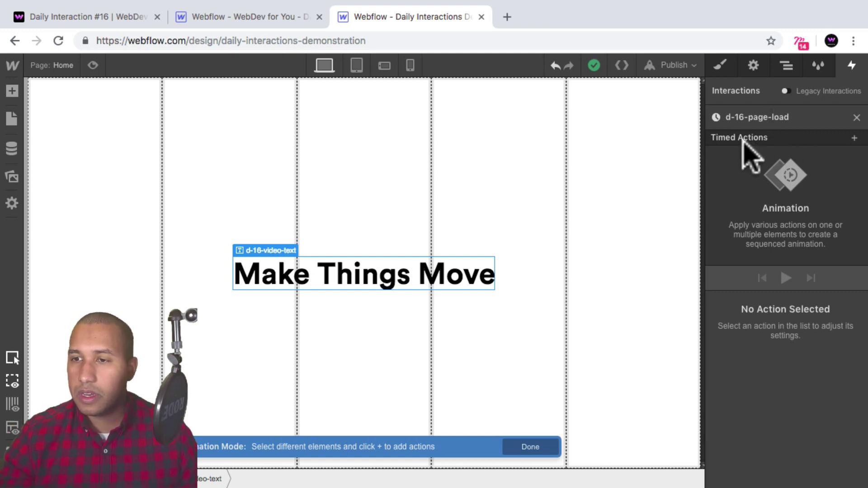
Add an Opacity action of 0% for d-16-video-text and set it as the initial state
left_click(786, 67)
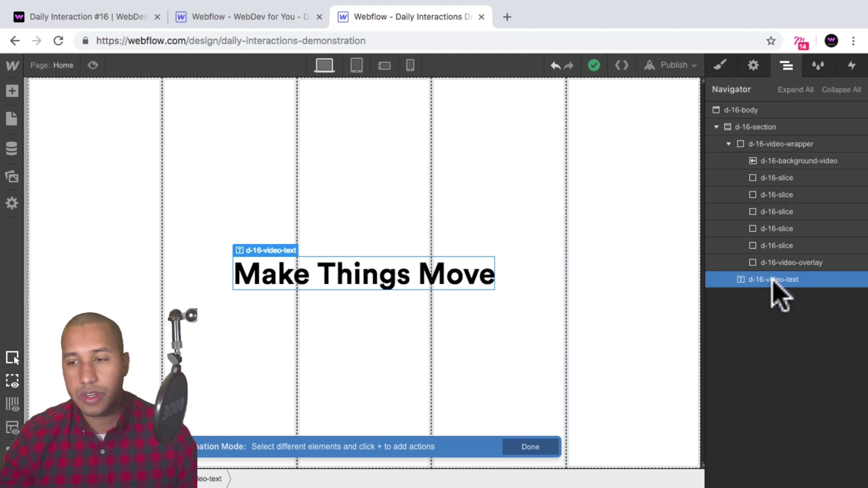
left_click(852, 66)
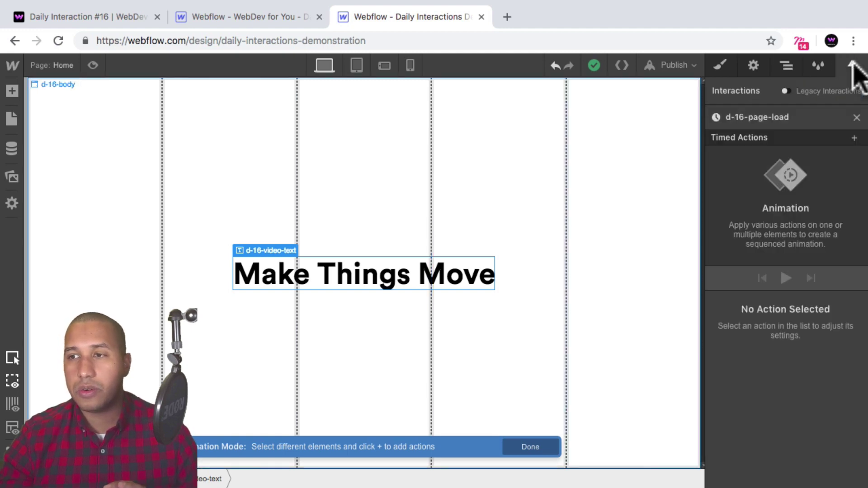
left_click(855, 138)
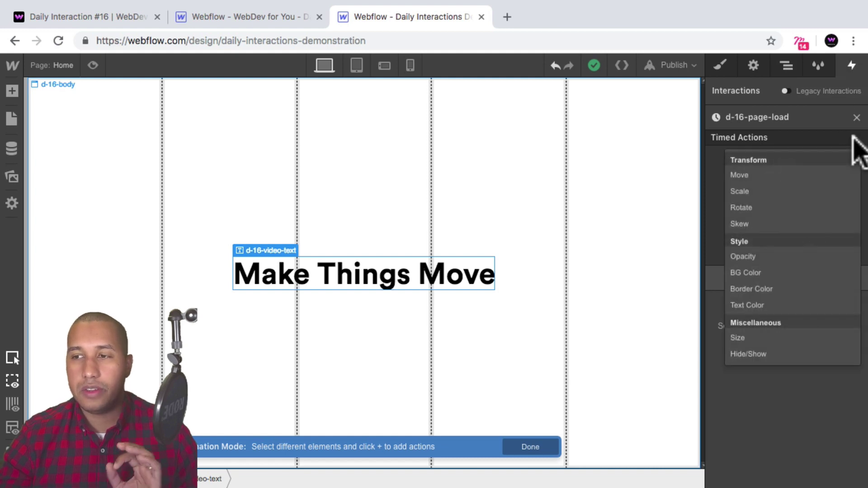
left_click(767, 256)
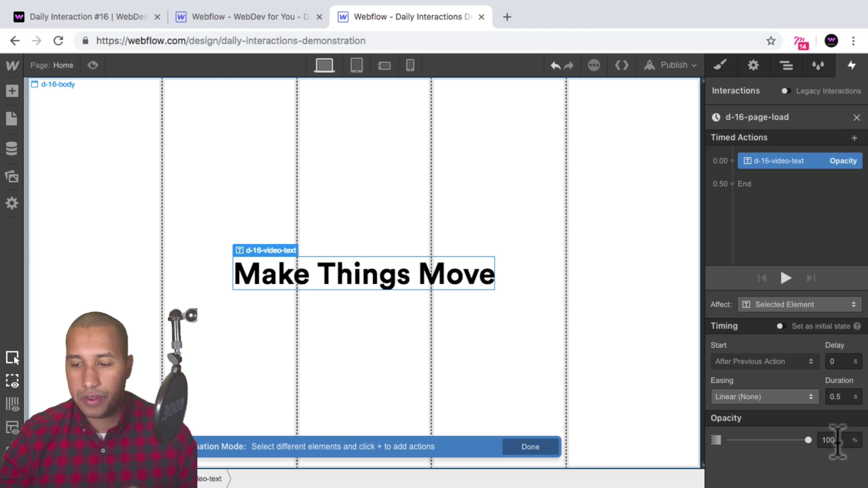
left_click_drag(838, 441, 819, 439)
type("0")
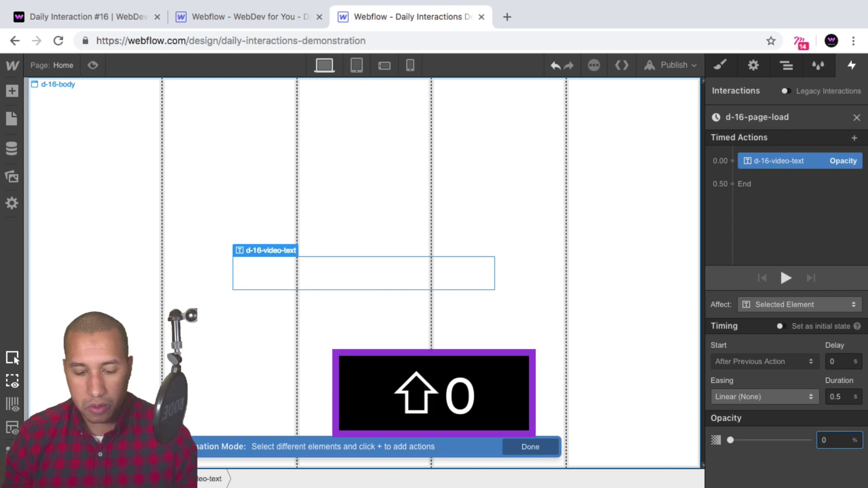
key("shift+Return")
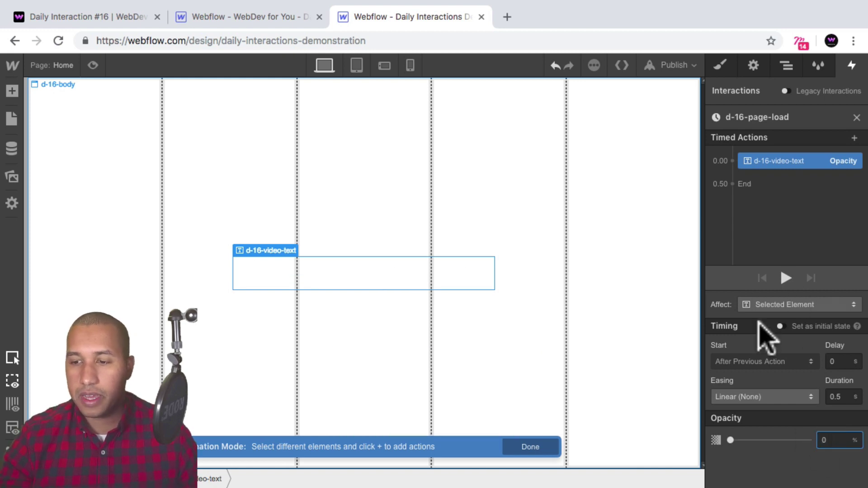
left_click(781, 326)
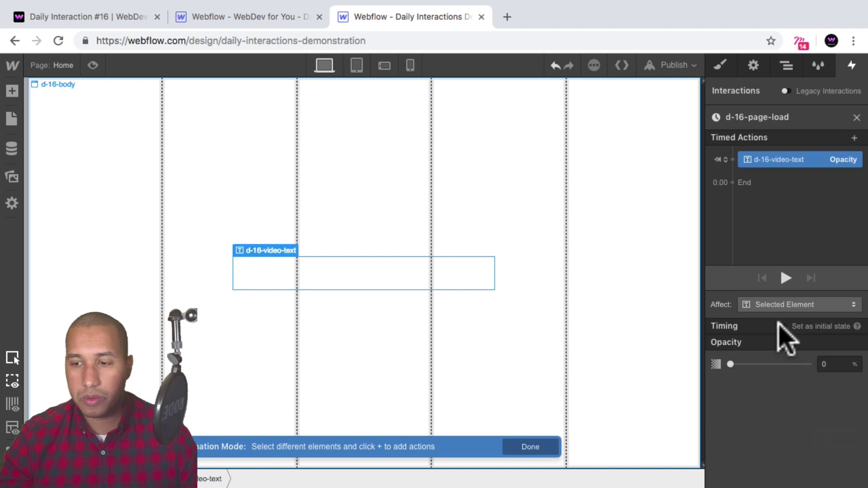
left_click(781, 326)
left_click(781, 326)
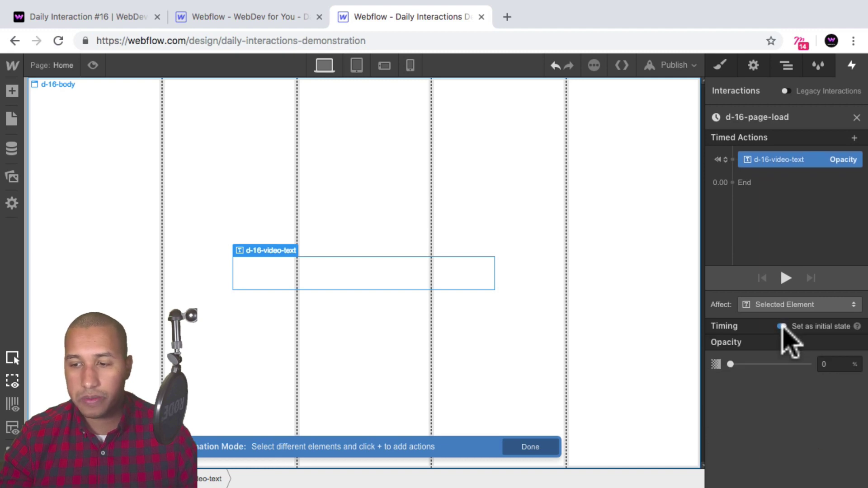
Add a second Opacity action fading d-16-video-text to 100% over 1 second with Ease easing, and preview the page
left_click(775, 180)
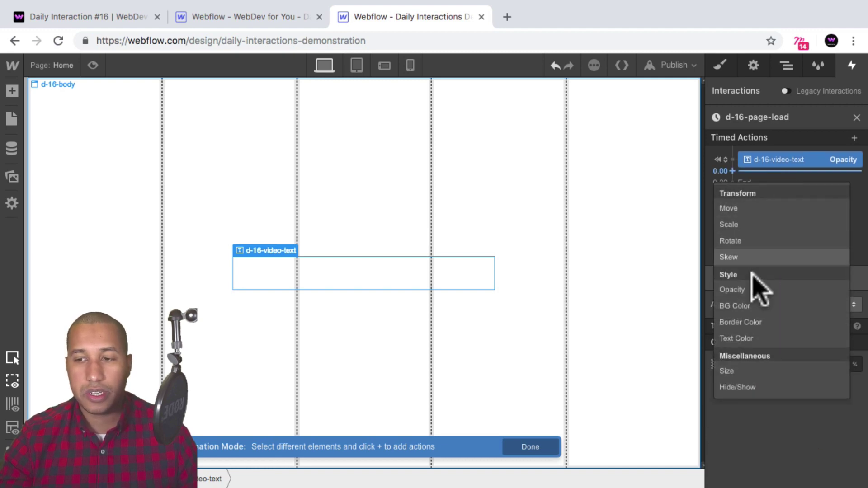
left_click(755, 290)
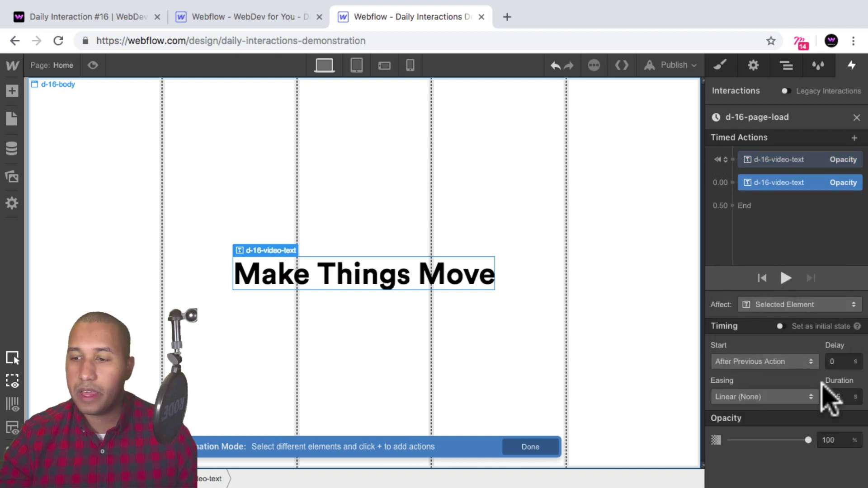
left_click(837, 396)
type("1")
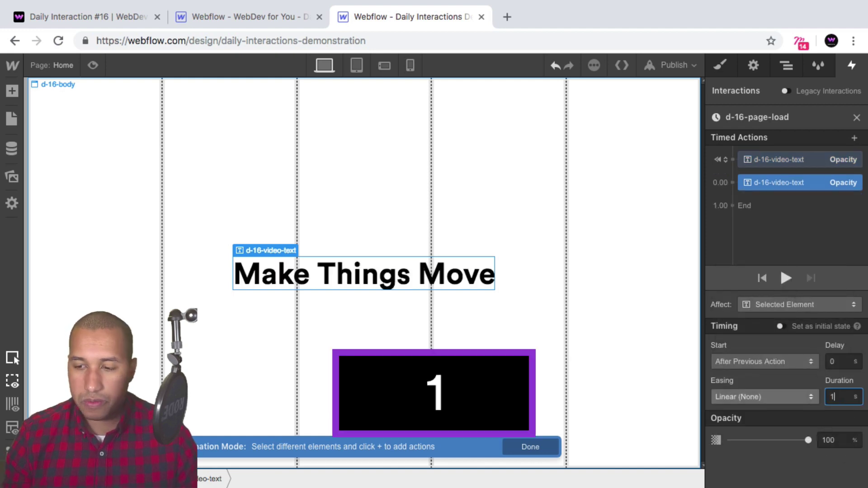
left_click(789, 398)
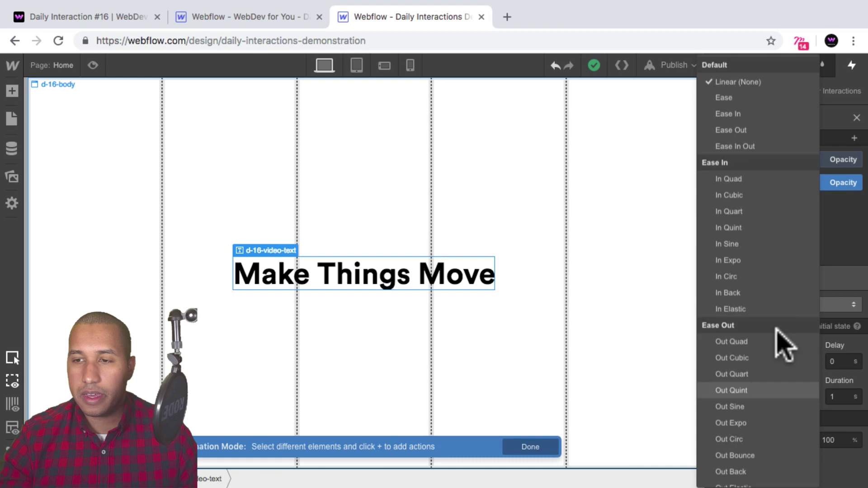
left_click(744, 95)
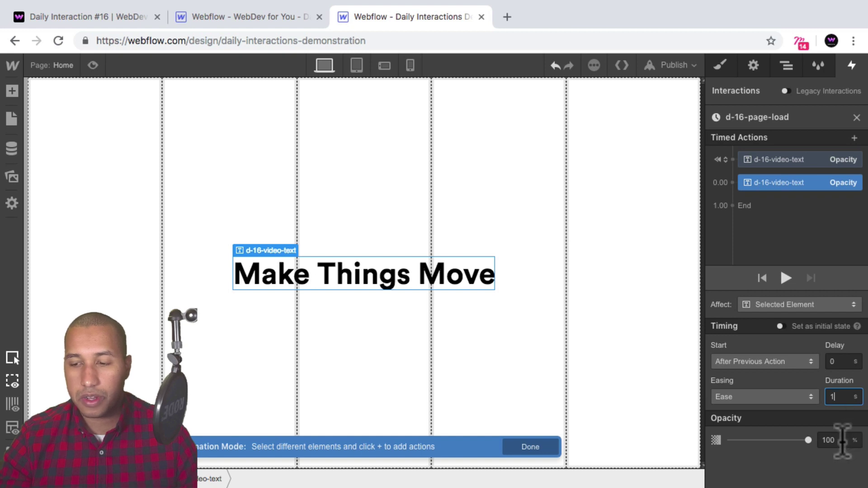
left_click(93, 65)
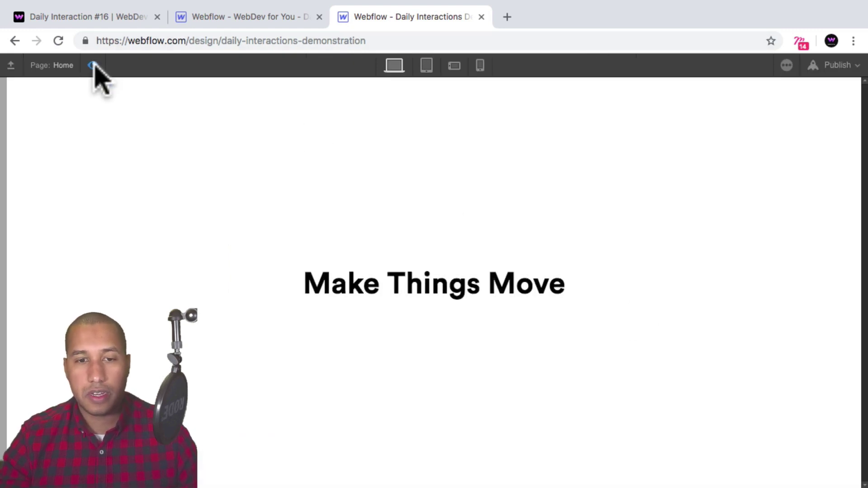
left_click(93, 66)
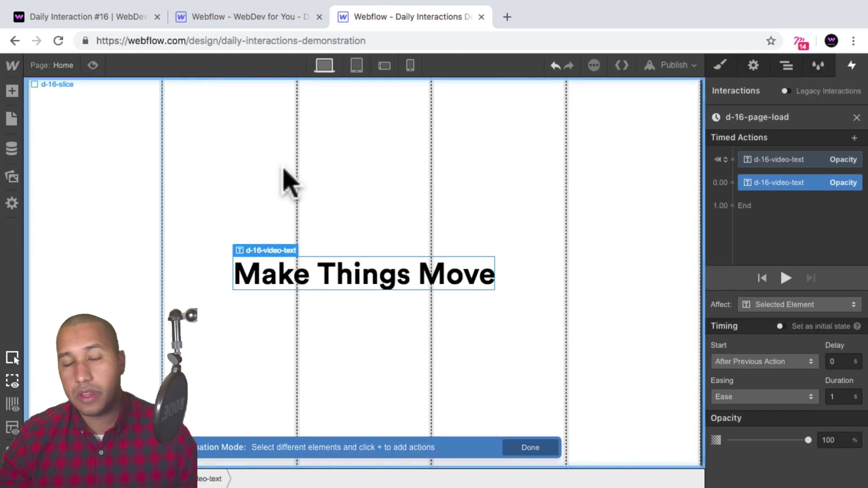
Add a Move action for the first d-16-slice with a Y offset of 100% and Out Expo easing
left_click(122, 152)
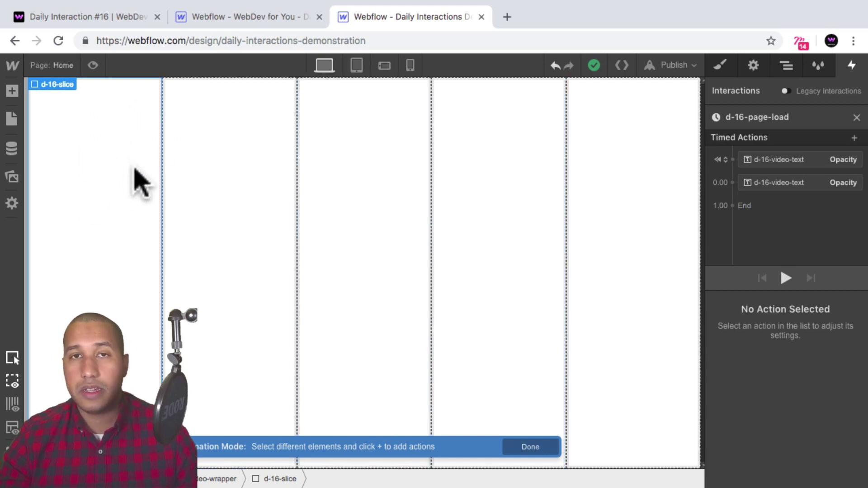
left_click(791, 67)
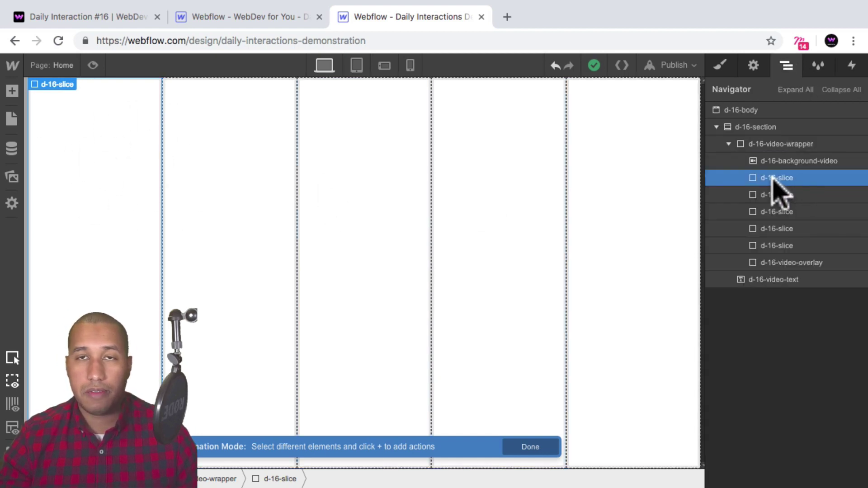
left_click(852, 66)
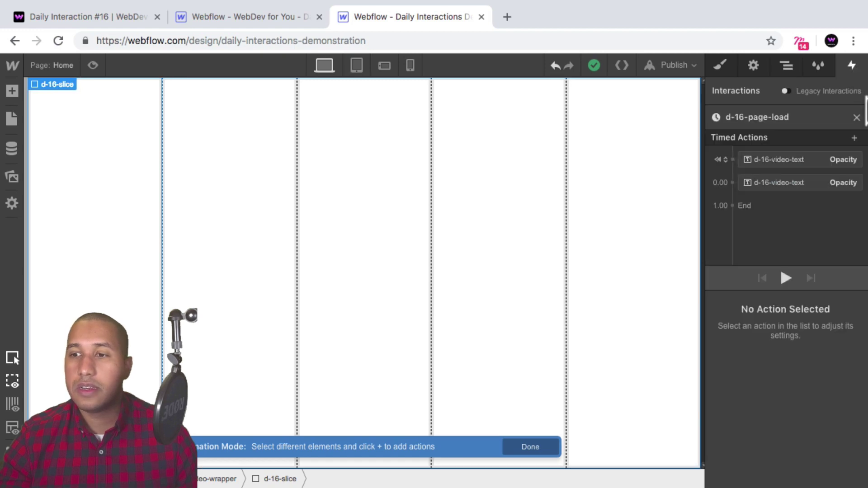
left_click(793, 199)
left_click(769, 231)
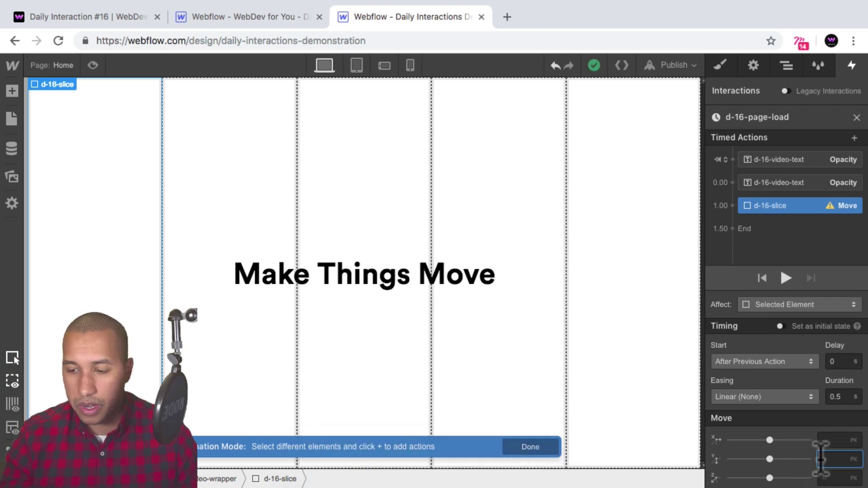
type("100%")
key("Return")
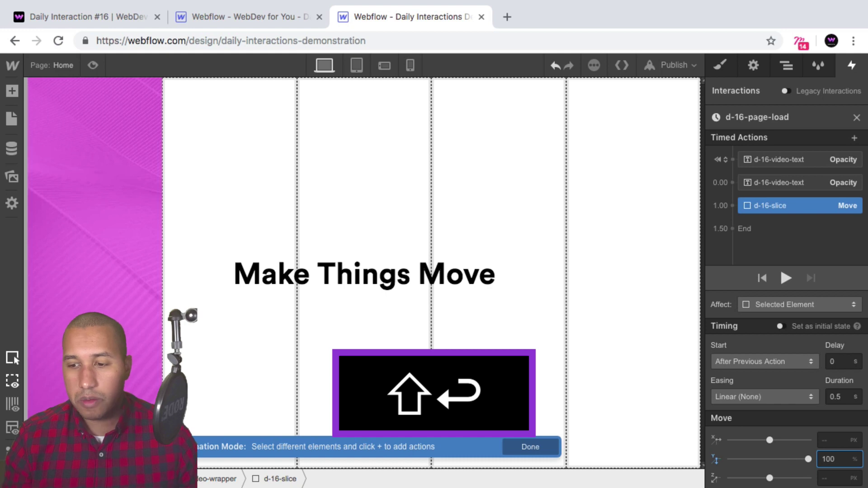
left_click(769, 398)
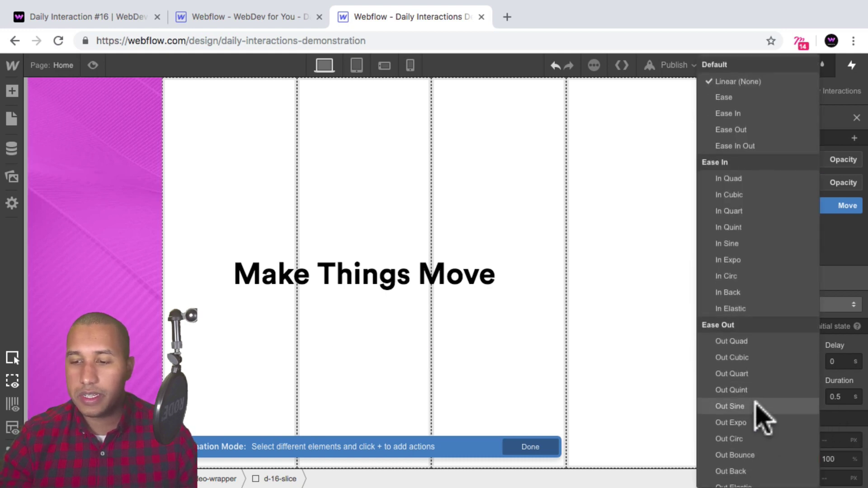
left_click(742, 423)
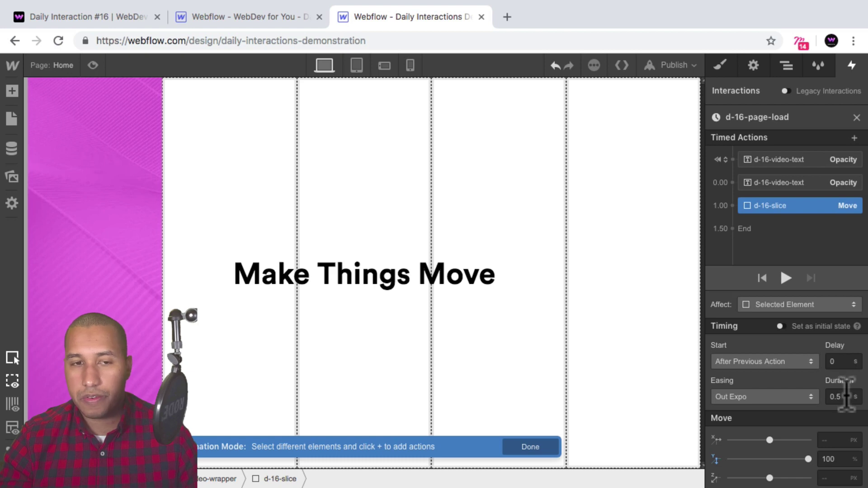
Duplicate the first slice's Move action and retarget the copy to the second d-16-slice, checking the slices in the element hierarchy
right_click(793, 206)
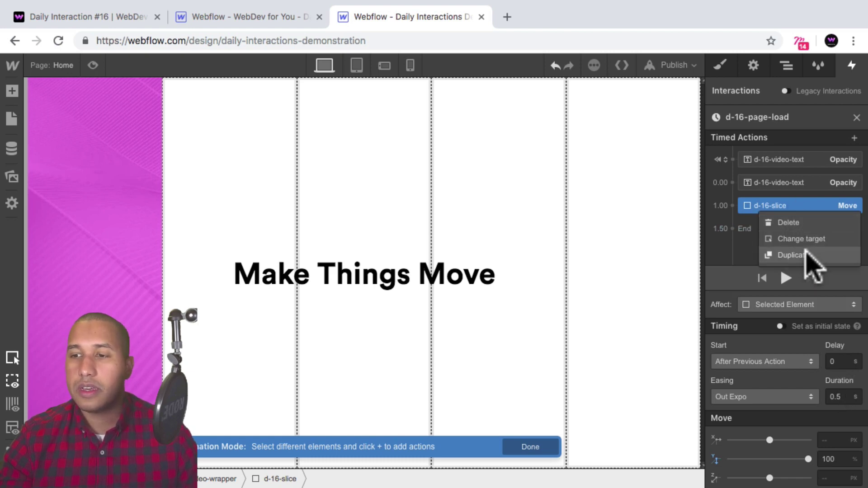
left_click(806, 254)
right_click(799, 229)
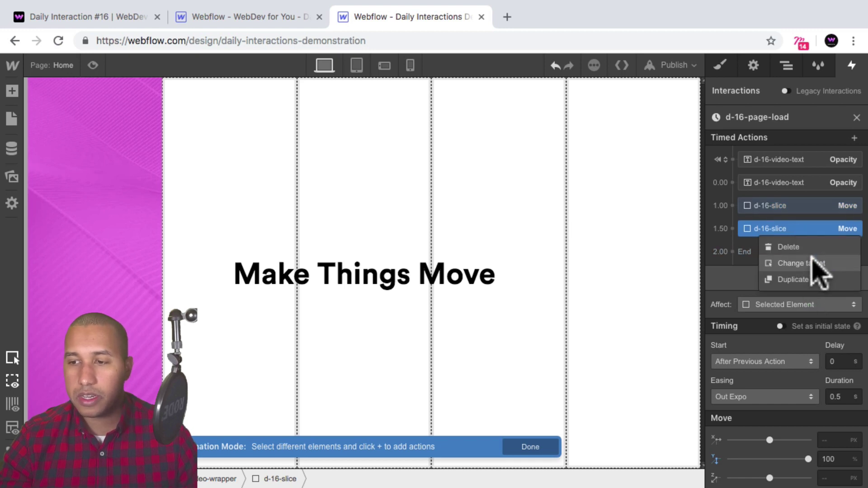
left_click(812, 262)
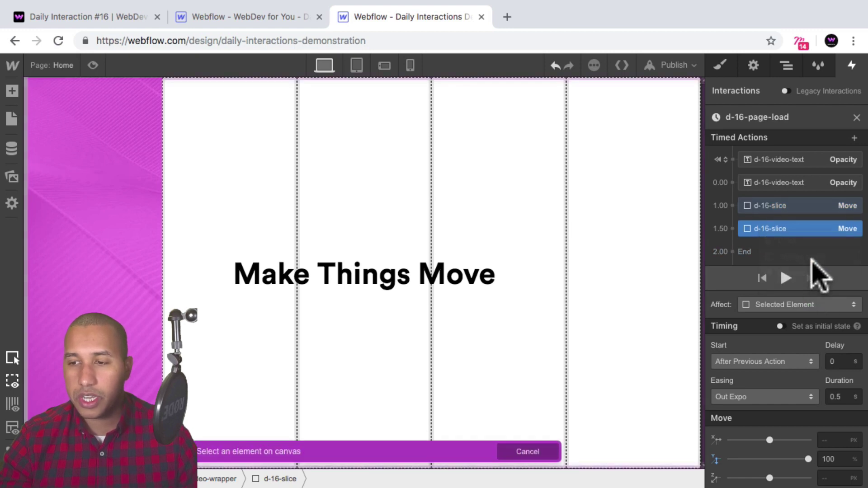
left_click(263, 176)
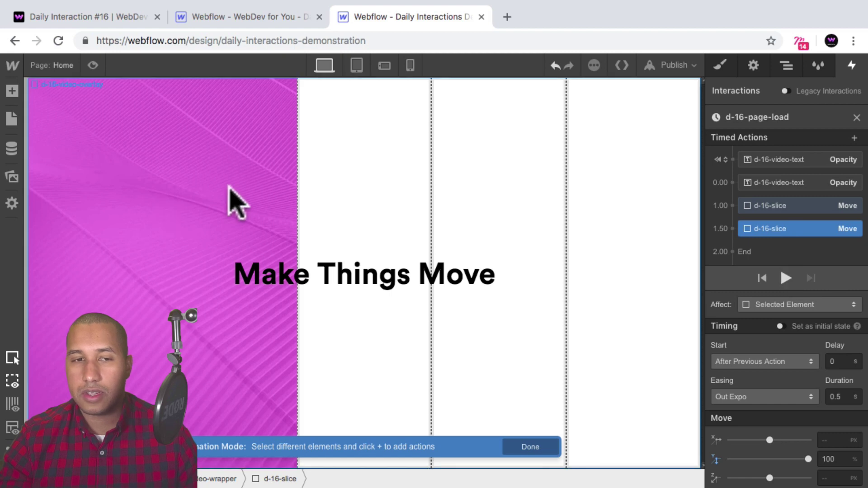
left_click(786, 65)
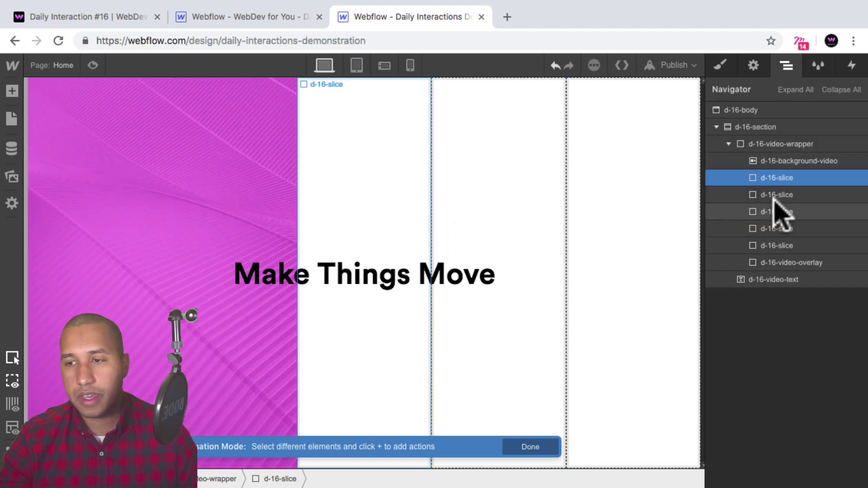
left_click(852, 66)
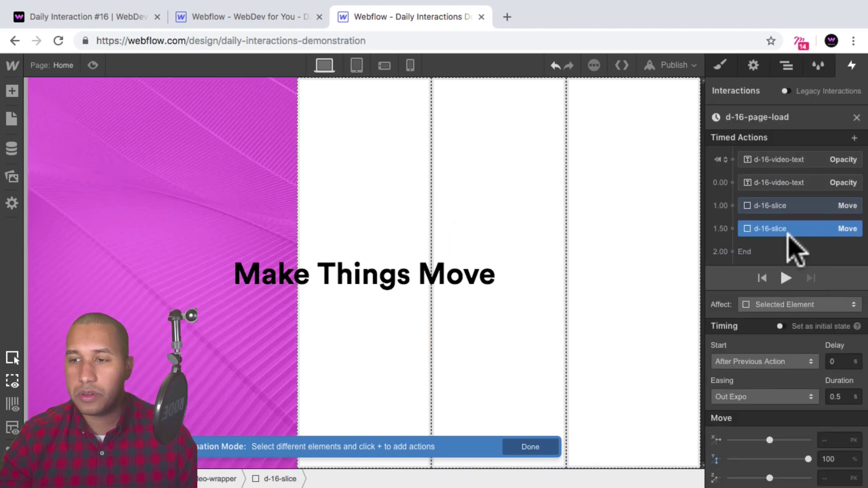
Duplicate the second slice's Move action and change the copy's target to the third d-16-slice
right_click(790, 231)
left_click(797, 280)
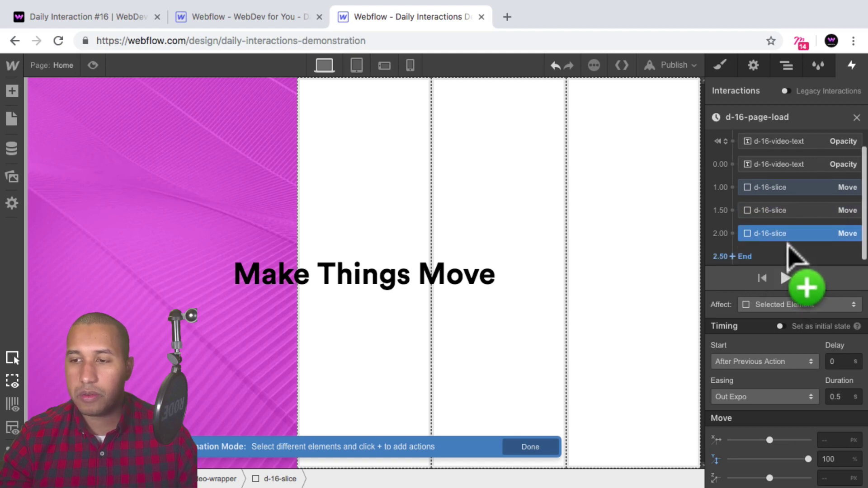
right_click(791, 236)
left_click(806, 267)
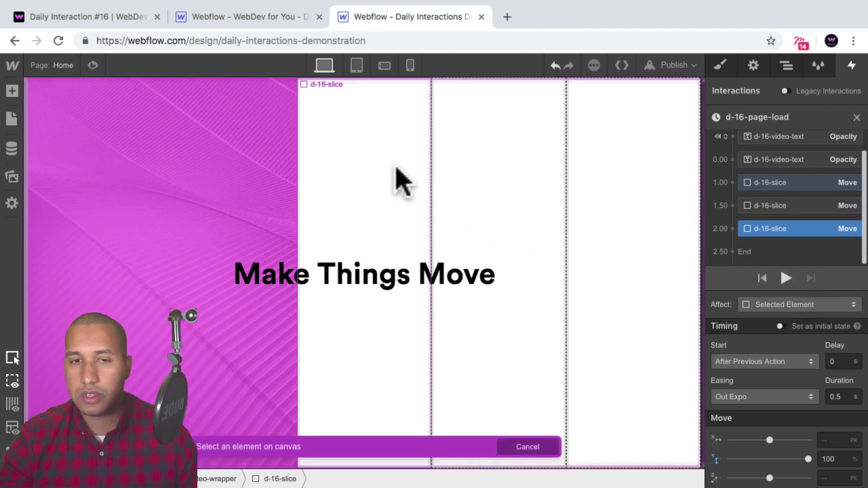
left_click(397, 181)
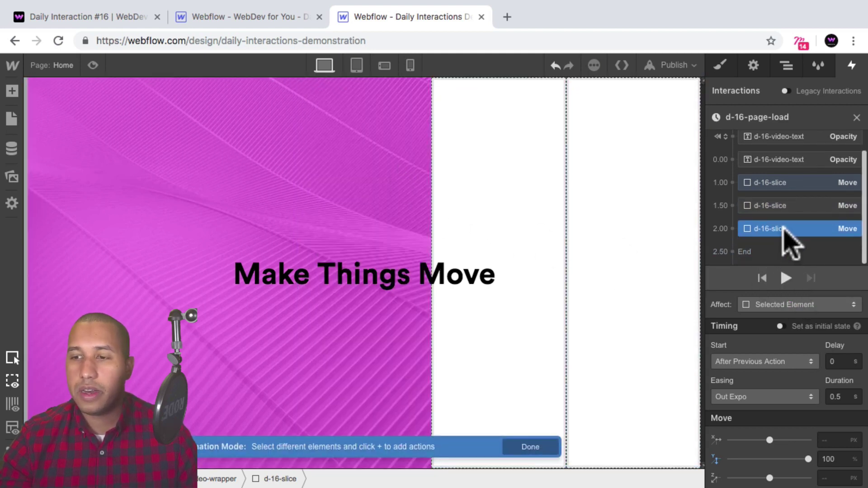
Duplicate the third slice's Move action and change the copy's target to the fourth d-16-slice
right_click(792, 231)
left_click(797, 276)
right_click(798, 251)
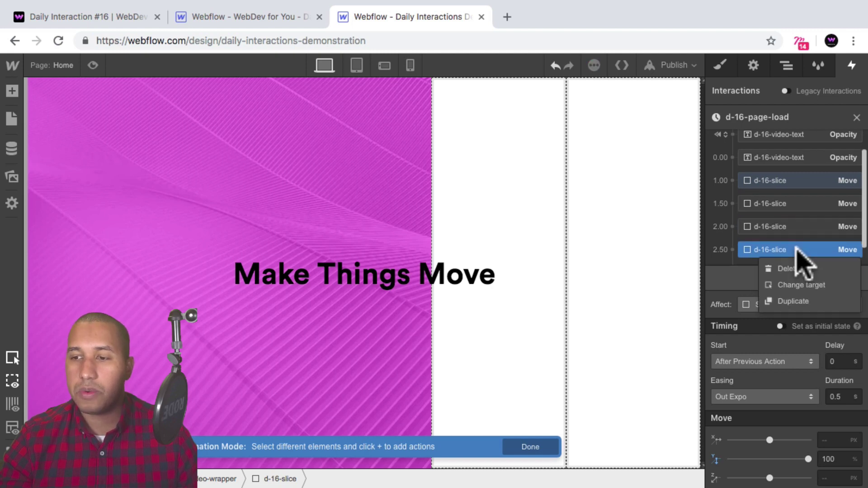
left_click(831, 281)
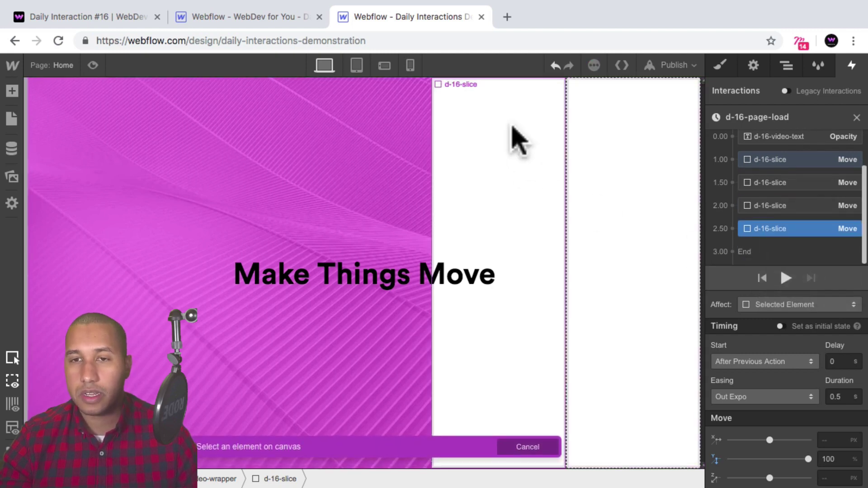
left_click(514, 144)
Duplicate the fourth slice's Move action and change the copy's target to the fifth d-16-slice
right_click(798, 228)
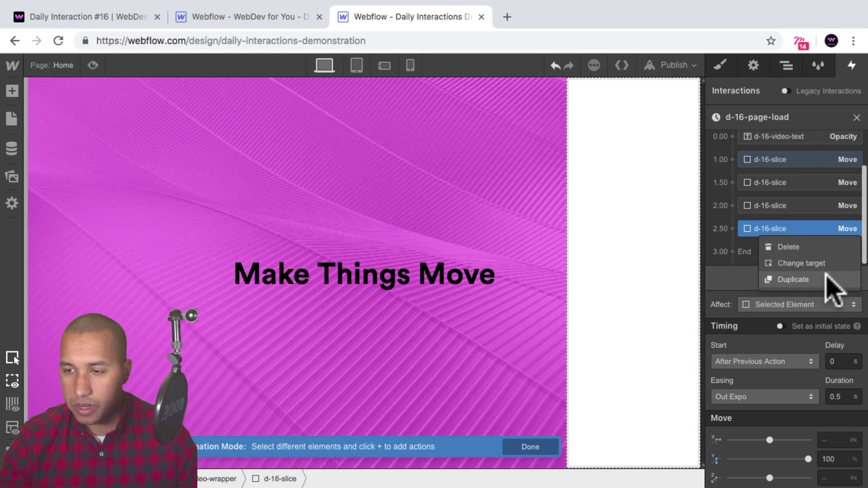
left_click(822, 278)
right_click(798, 248)
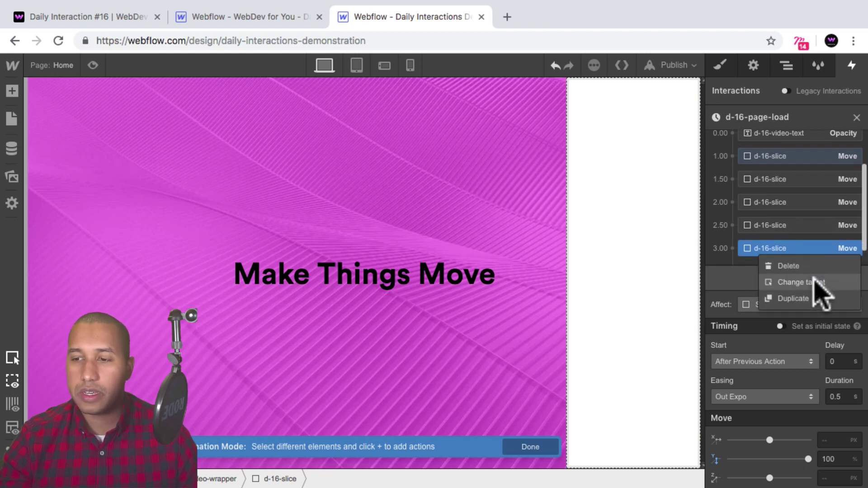
left_click(811, 279)
left_click(649, 188)
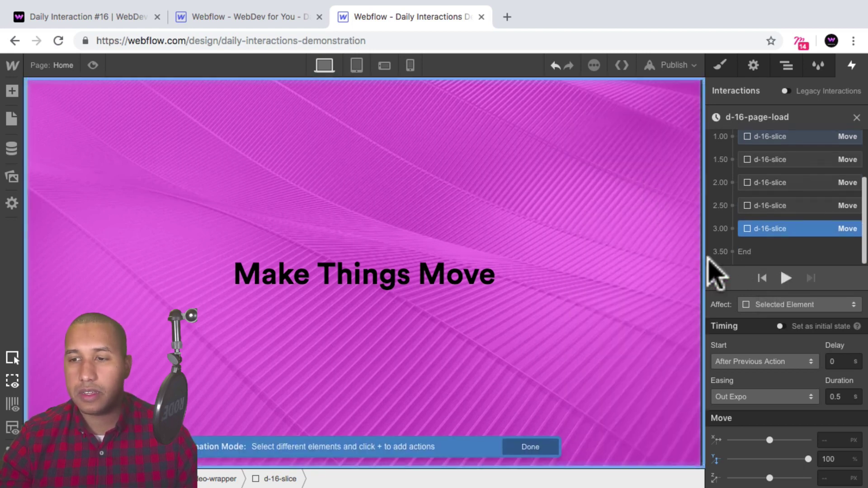
Preview the page-load animation with the slices moving one after another, and return to the design view
scroll(810, 240, "up", 2)
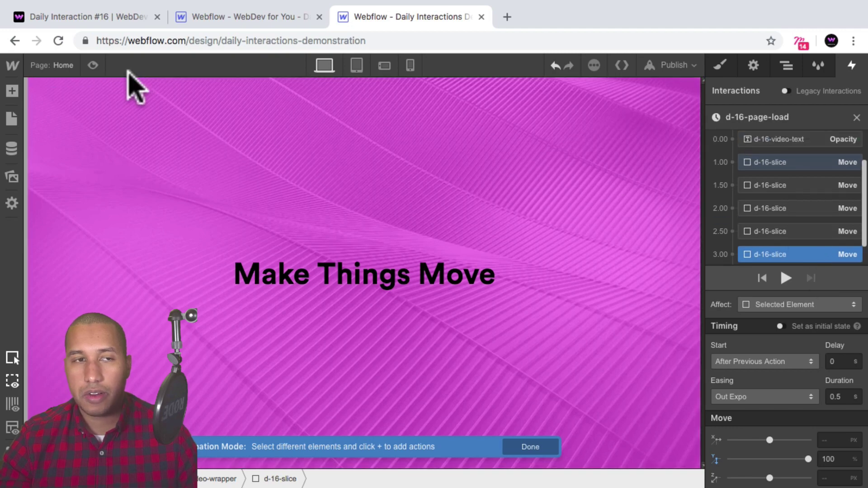
left_click(93, 66)
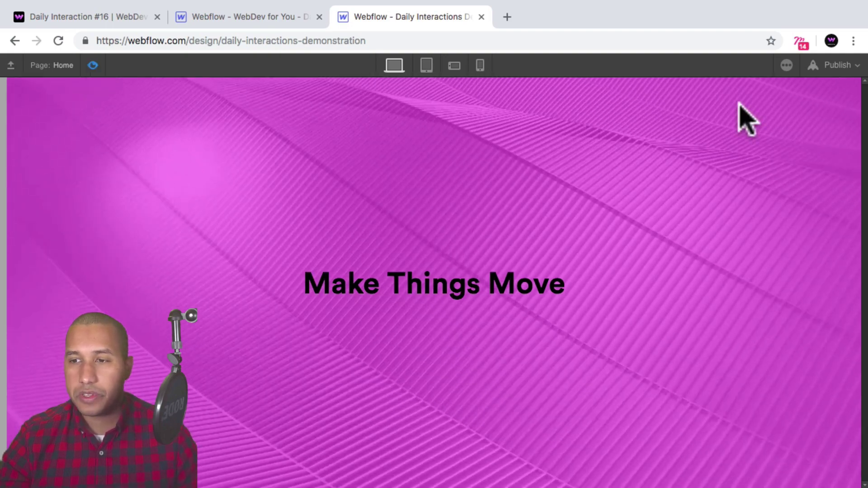
key("super+shift+p")
Group the other four d-16-slice Move actions with the first one at 1.00 s so they run With Previous Action
scroll(776, 172, "up", 1)
mouse_move(771, 185)
left_mouse_down()
mouse_move(773, 166)
mouse_move(783, 182)
left_mouse_up()
left_click(778, 203)
left_click(782, 217)
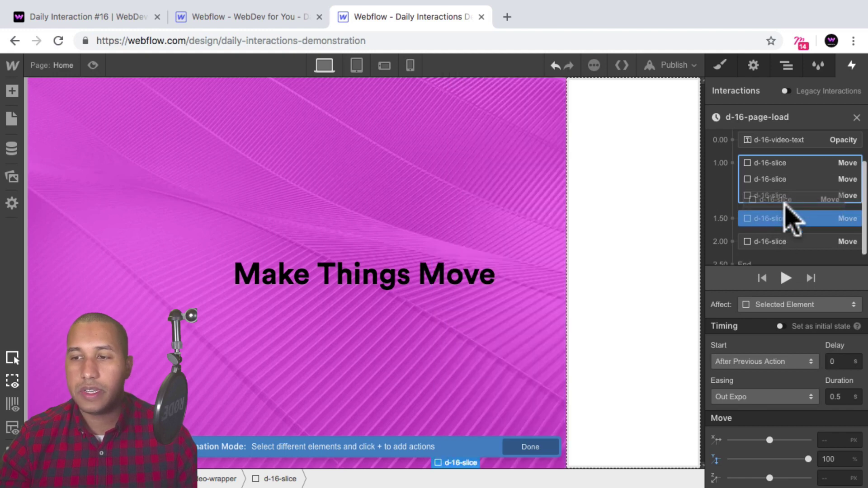
left_click_drag(789, 217, 787, 223)
left_click(780, 226)
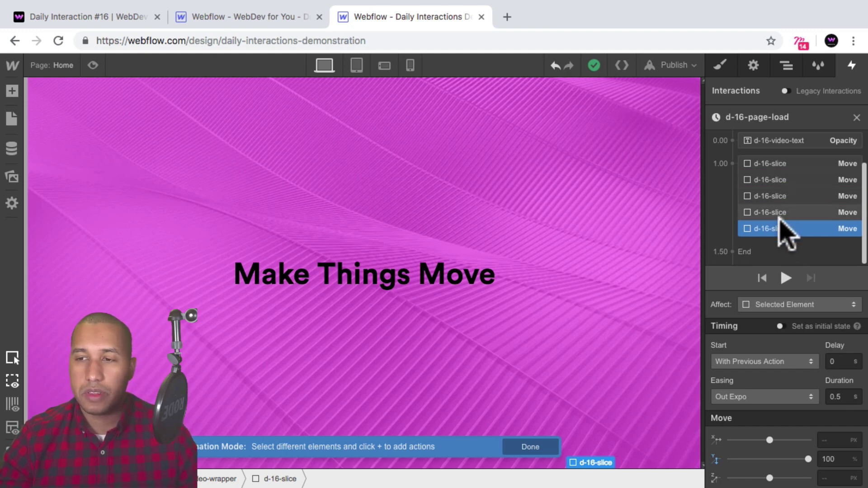
Go through the grouped slice Move actions and set the fifth slice's delay to 0.8 s
left_click(788, 162)
left_click(786, 180)
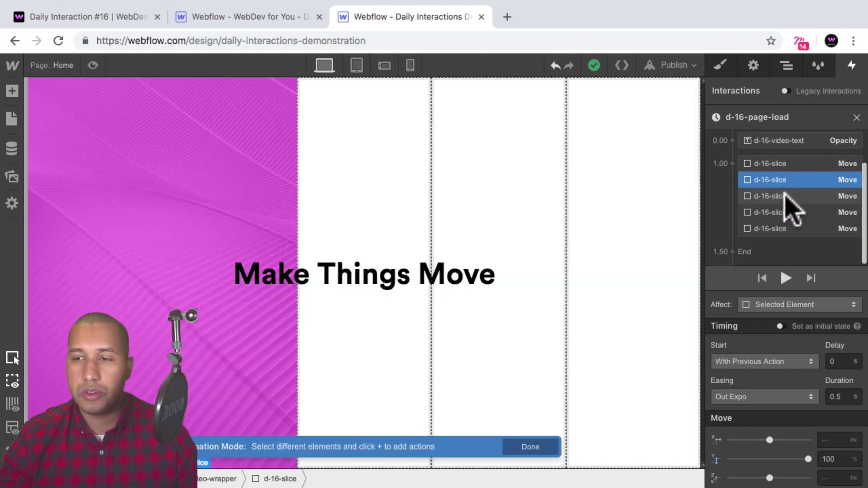
left_click(786, 196)
left_click(786, 213)
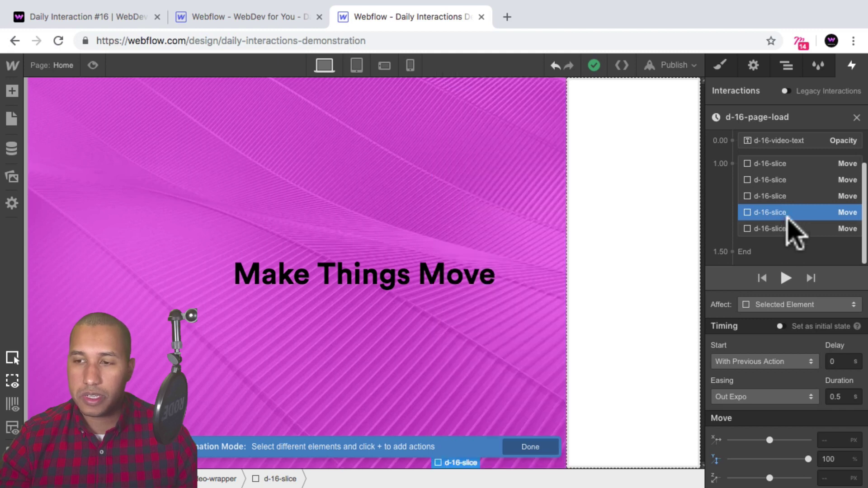
left_click(786, 228)
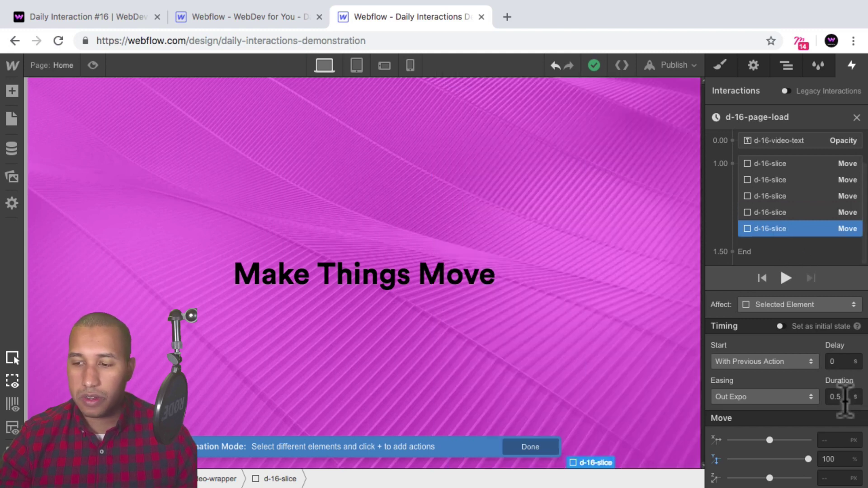
left_click(835, 362)
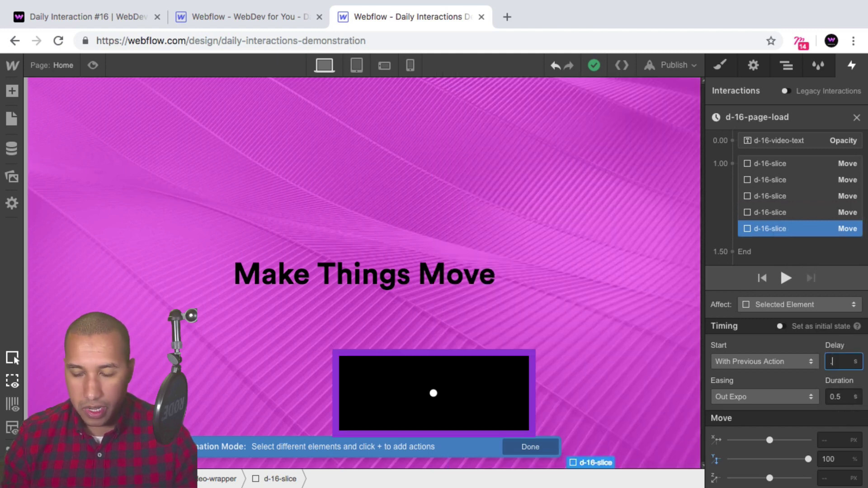
Set the Move delay of the fourth slice to 0.6 s and of the third slice to 0.4 s
left_click(789, 215)
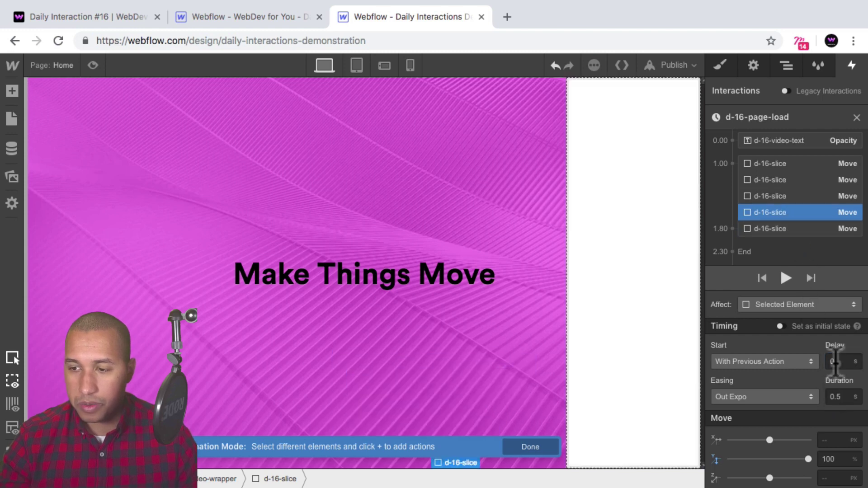
type(".6")
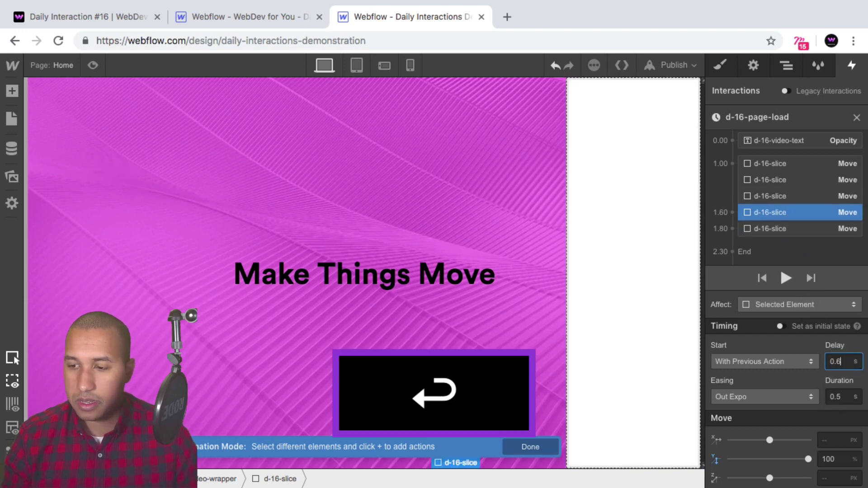
left_click(819, 199)
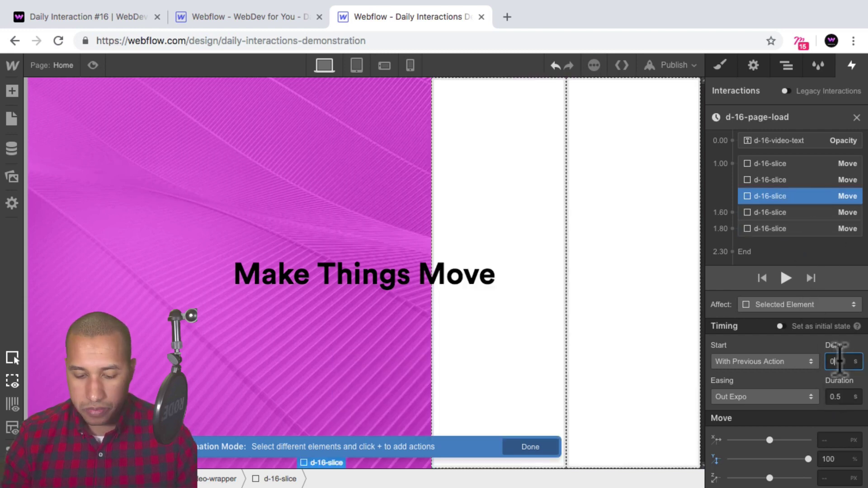
type(".4")
Set the second slice's Move delay to 0.2 s and check the third slice's timing
left_click(793, 180)
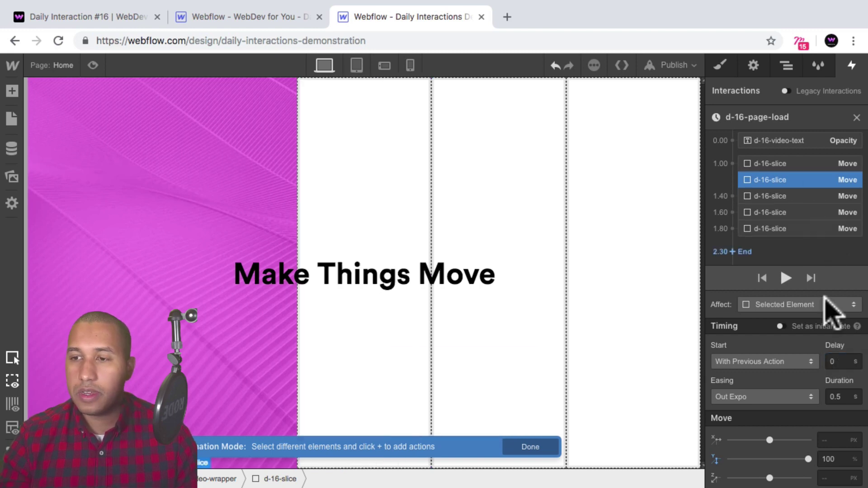
type(".2")
key("Return")
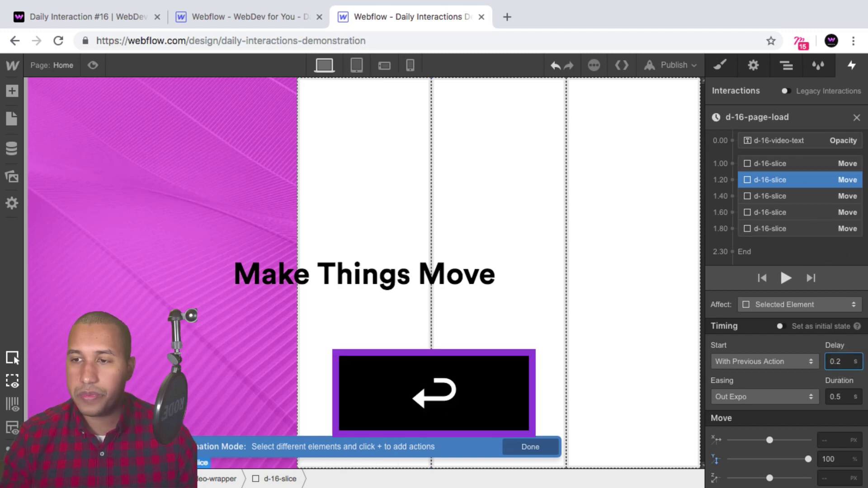
left_click(798, 195)
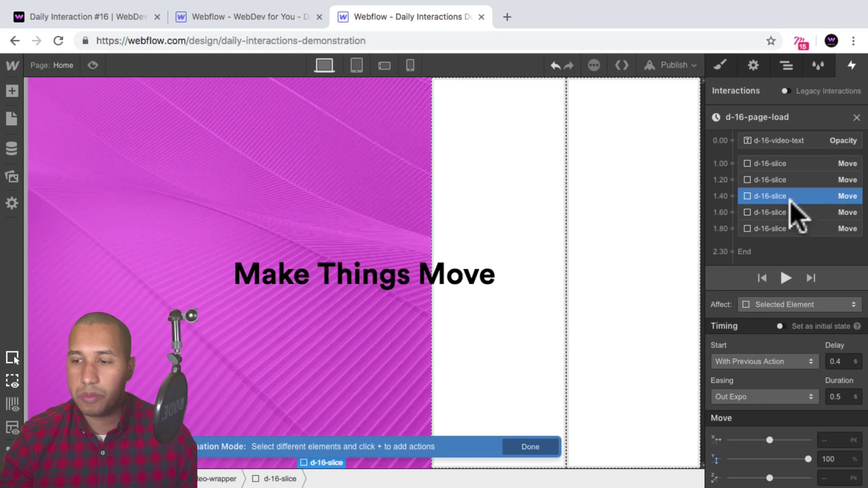
Check the last two slice Move actions and preview the page-load animation
left_click(794, 212)
left_click(797, 229)
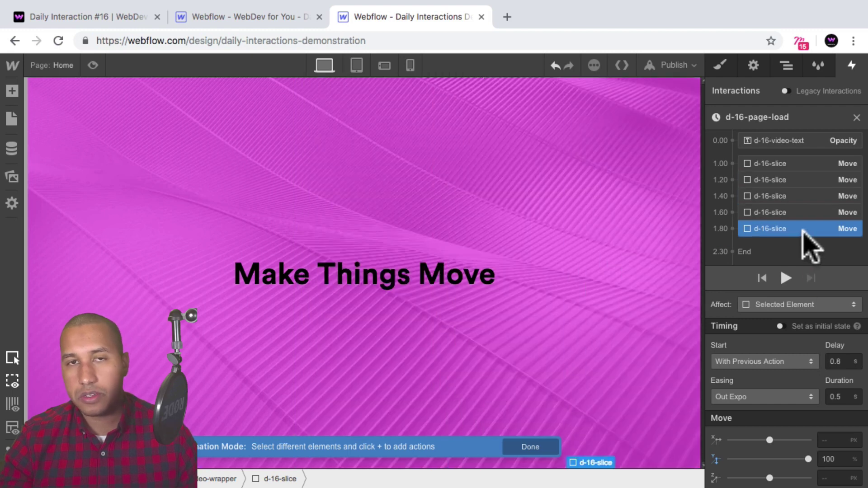
left_click(93, 66)
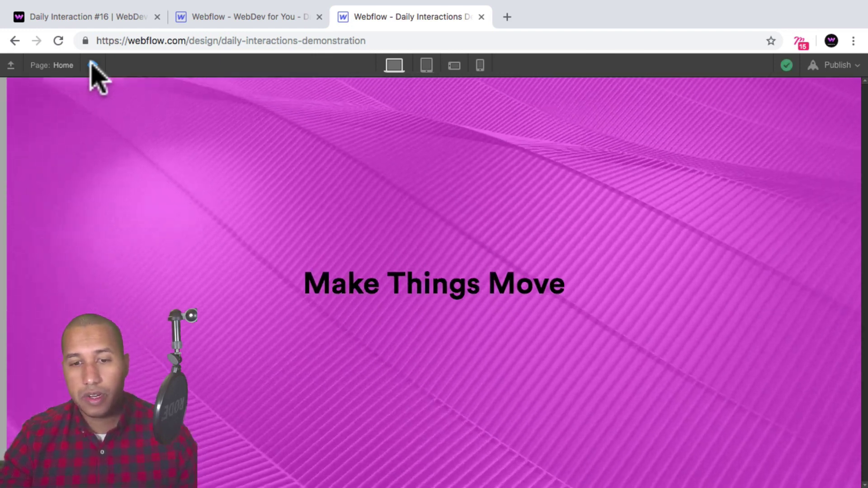
key("Escape")
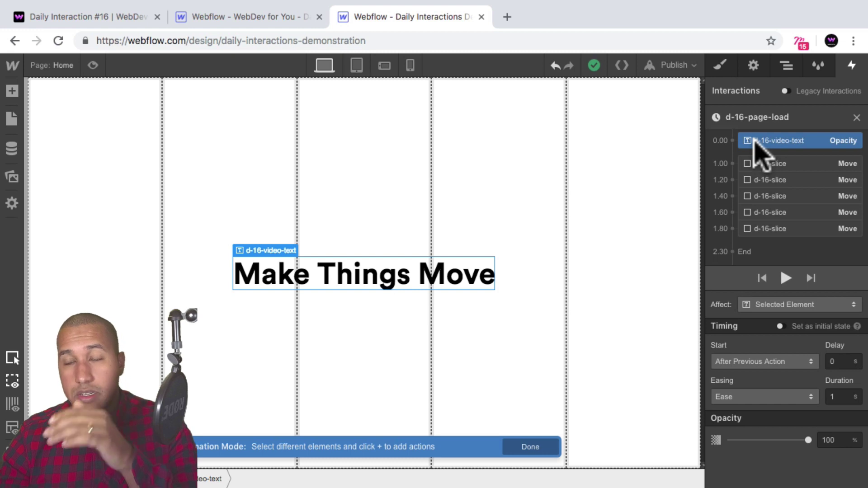
Add a Text Color action for d-16-video-text after the last slice Move in the page-load timeline
left_click(787, 66)
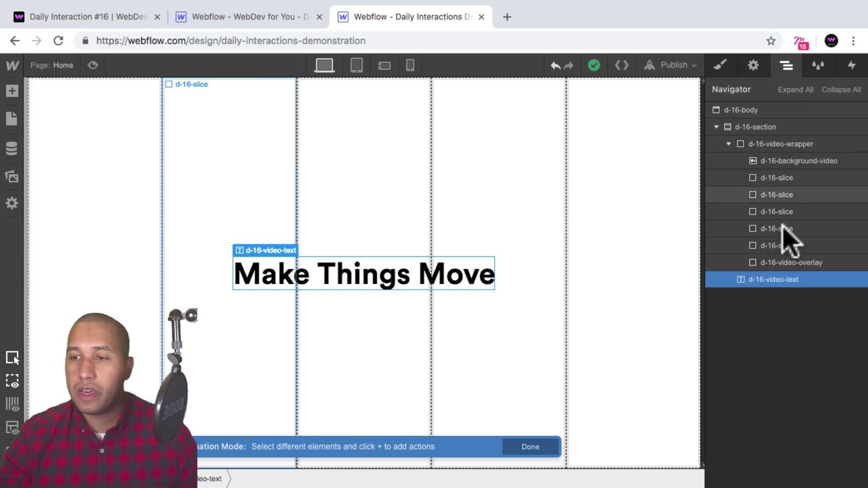
left_click(853, 66)
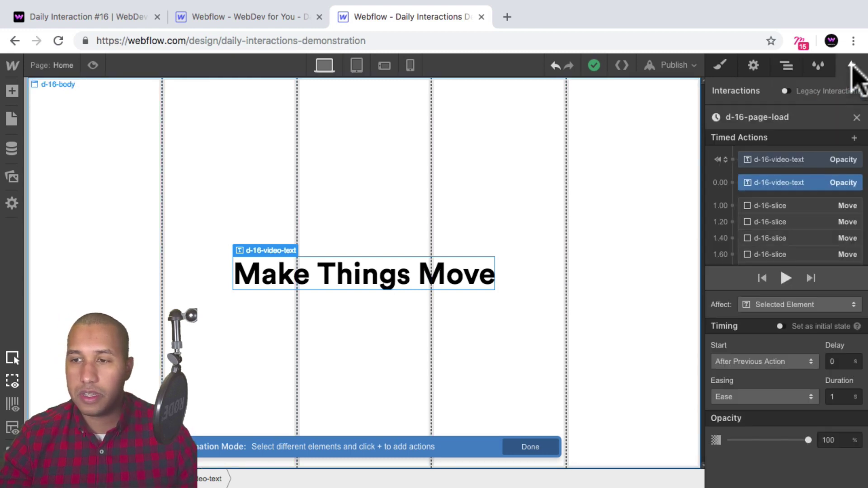
scroll(805, 213, "down", 2)
left_click_drag(784, 231, 775, 242)
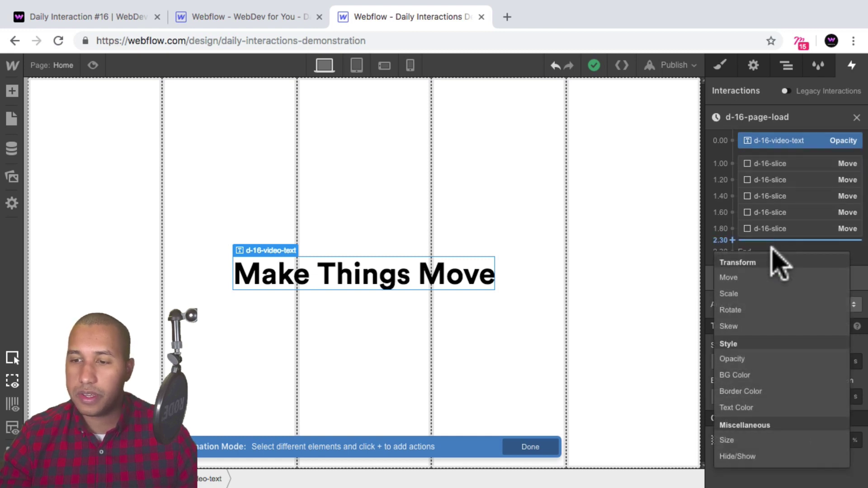
left_click(742, 408)
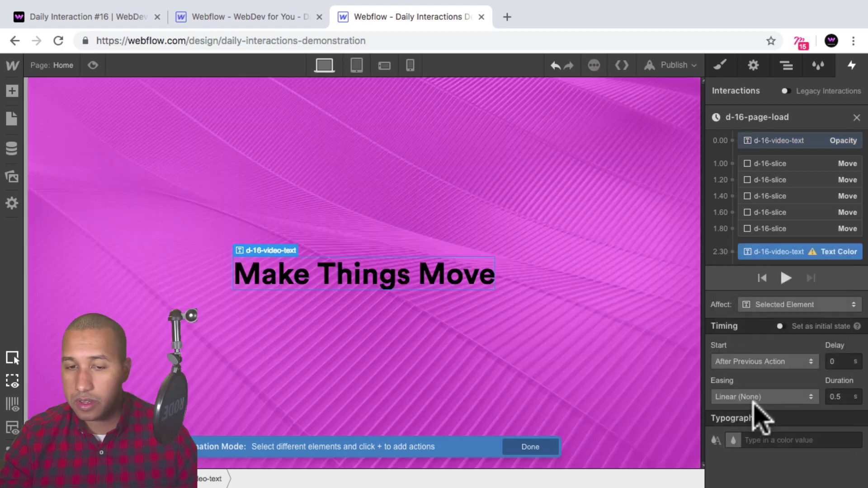
Set the Text Color action's color to white and its easing to Ease
left_click(734, 441)
left_click(738, 398)
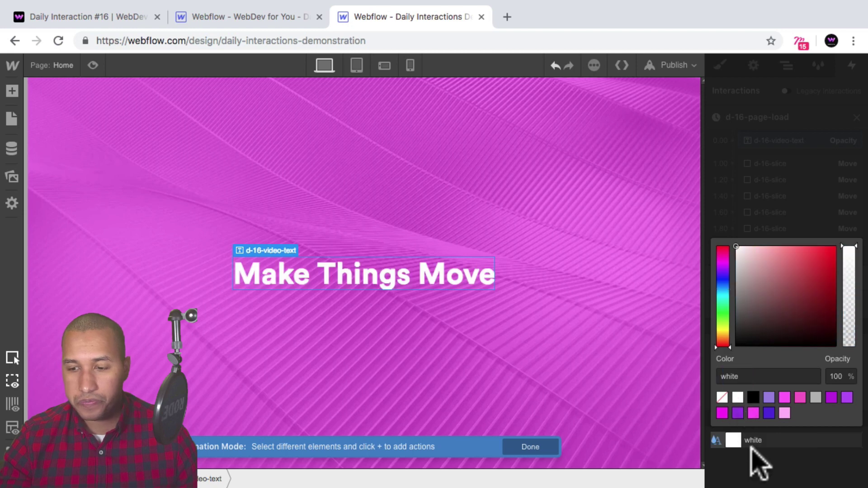
left_click(751, 452)
left_click(779, 393)
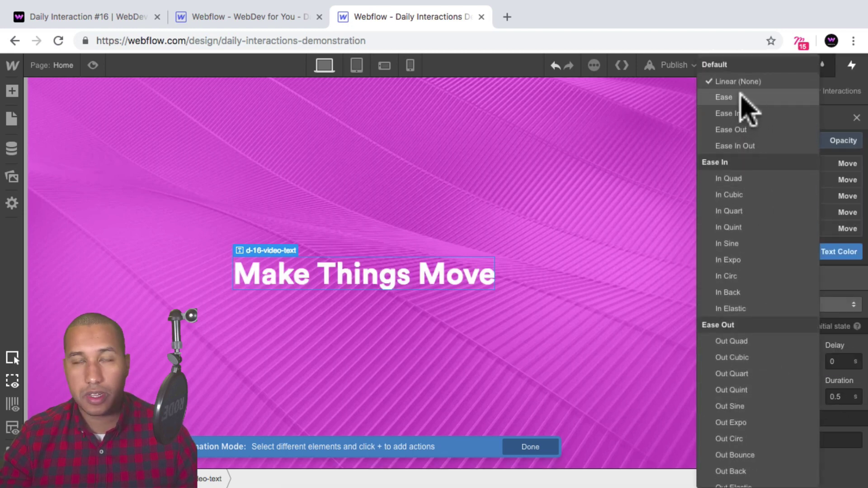
left_click(724, 97)
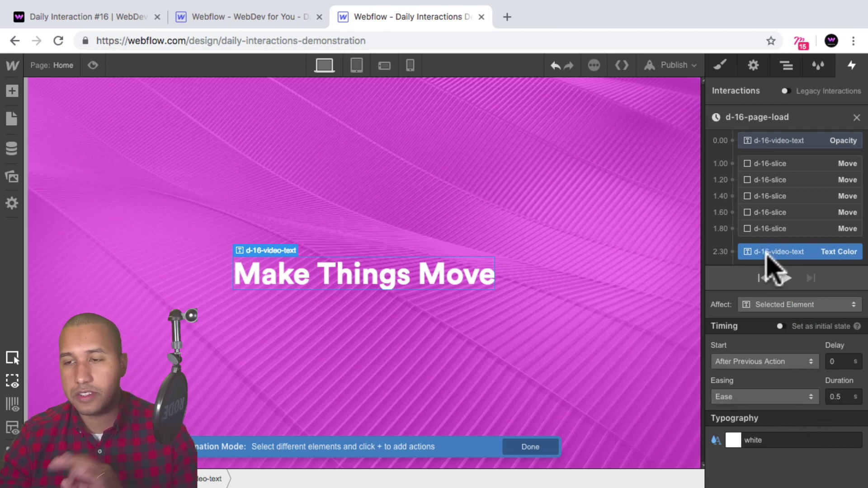
Group the Text Color action with the slice Moves so it runs With Previous Action, and set its delay to 0.2 s
mouse_move(759, 245)
left_mouse_down()
mouse_move(768, 225)
mouse_move(773, 249)
left_mouse_up()
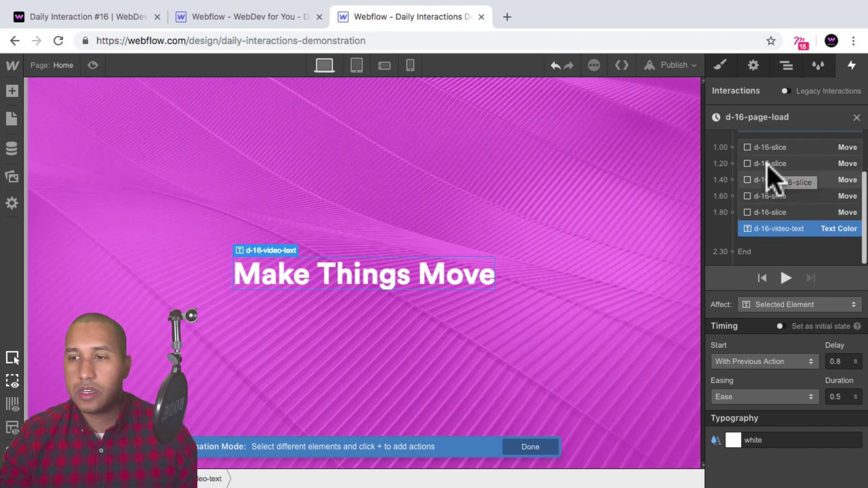
key("BackSpace")
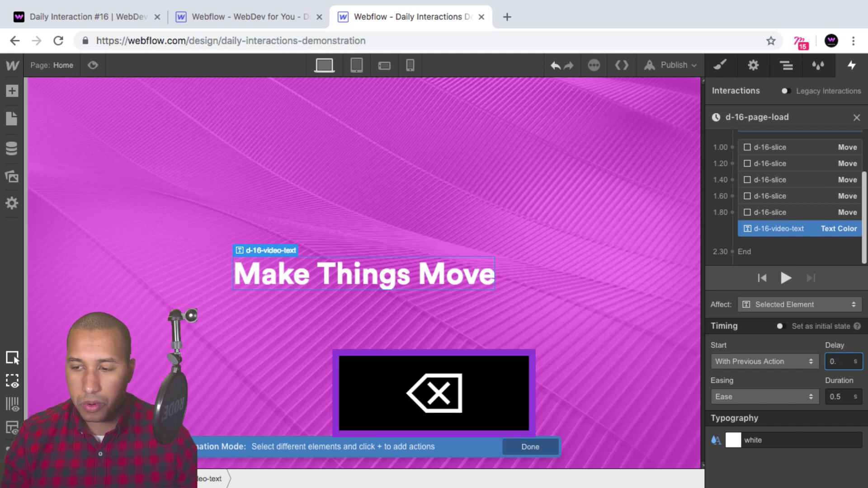
type("2")
key("Return")
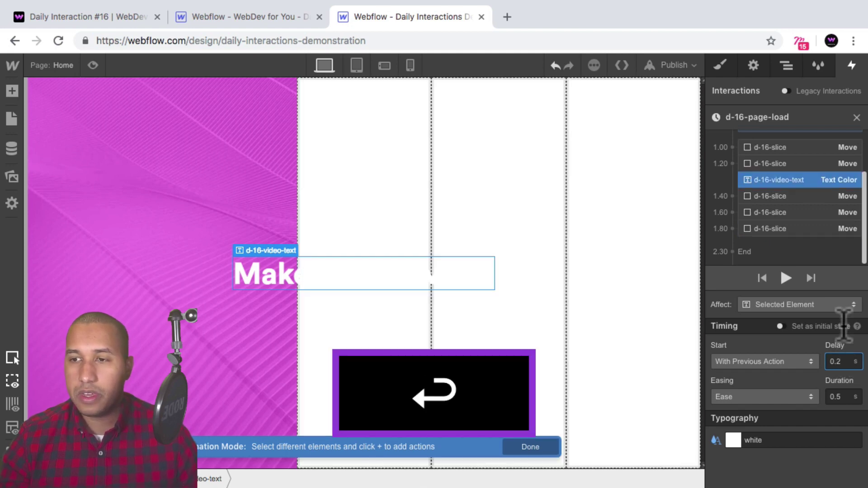
Compare the timing of the first two slice Move actions with that of the Text Color action
left_click(779, 147)
left_click(781, 162)
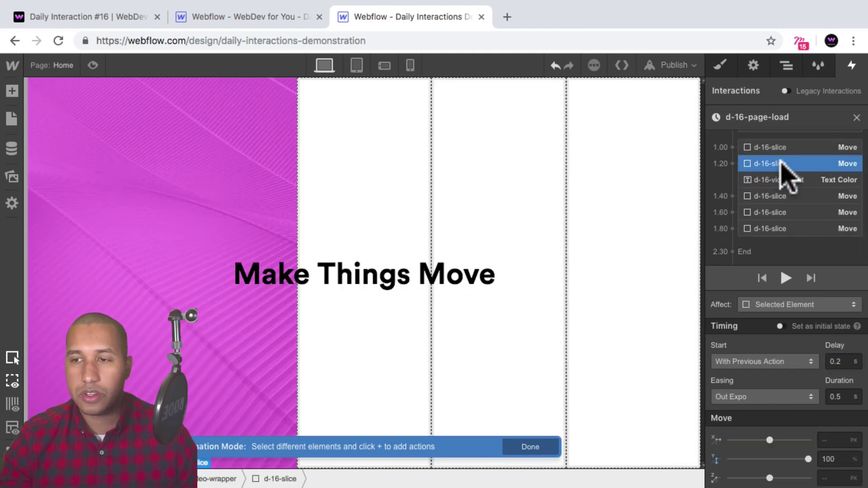
left_click(779, 175)
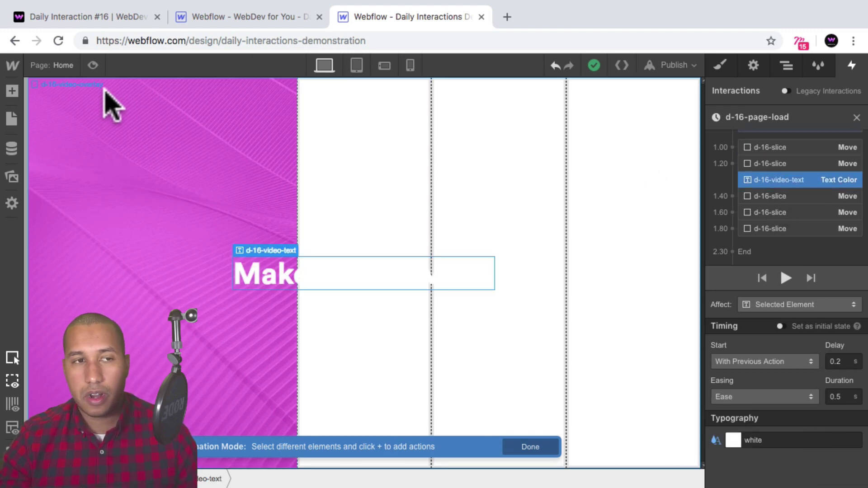
left_click(797, 149)
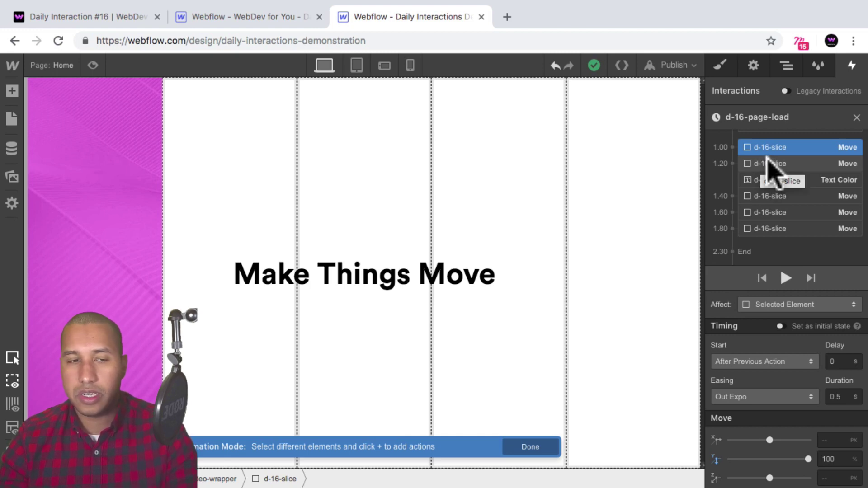
left_click(786, 168)
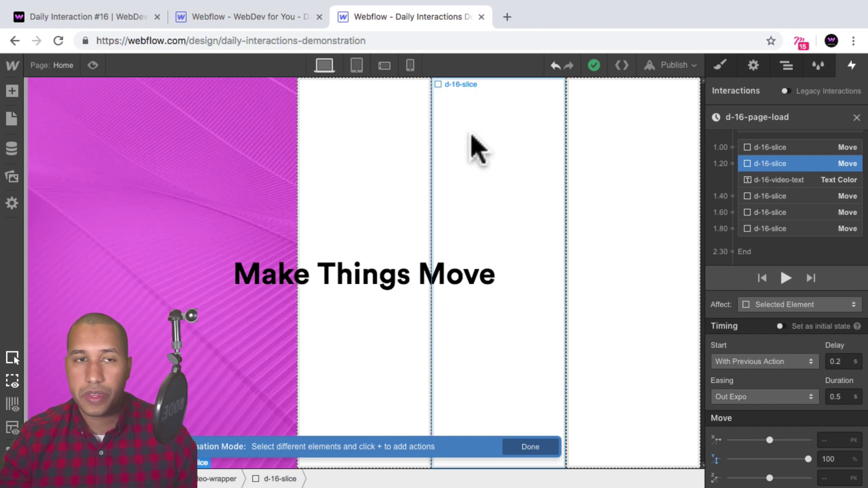
Preview the page-load animation twice on desktop and check the layout at the tablet and phone breakpoints
left_click(93, 67)
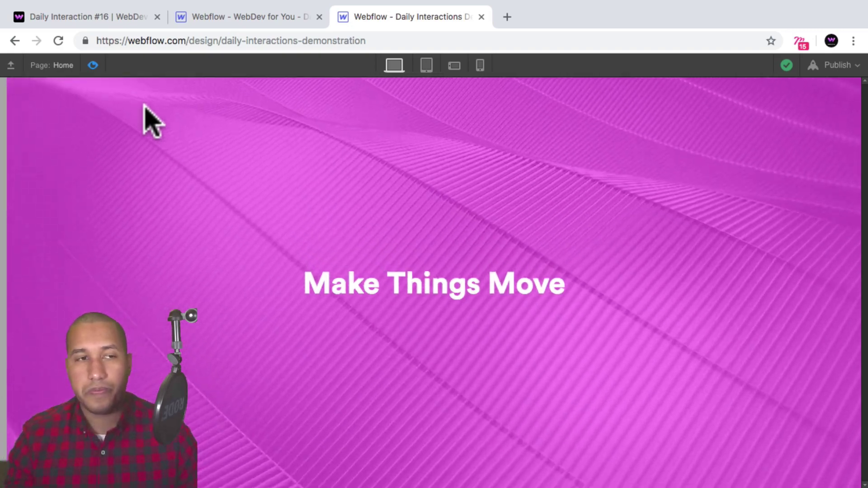
left_click(93, 65)
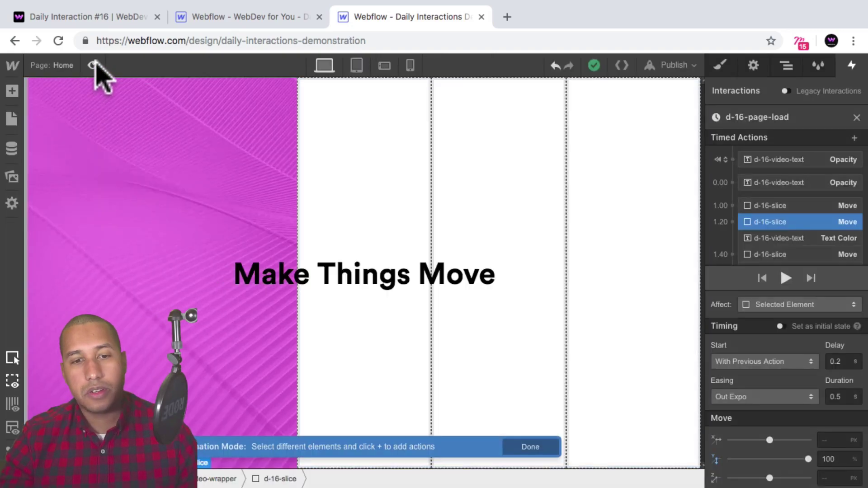
left_click(94, 65)
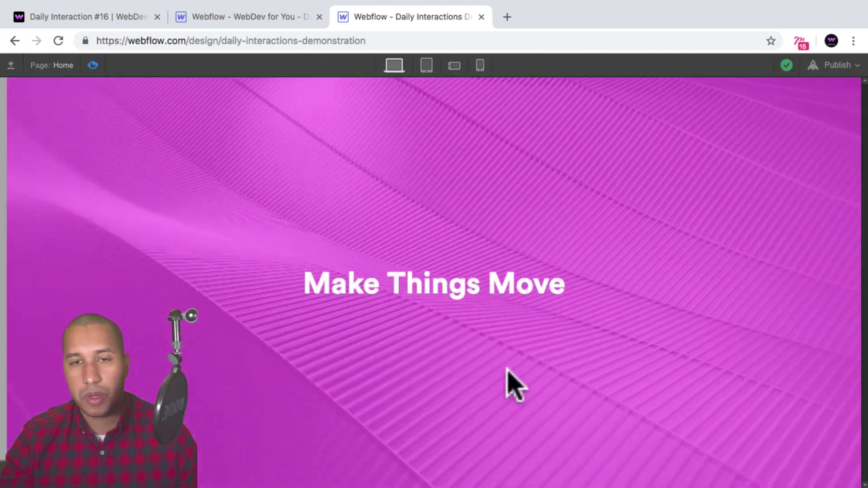
left_click(427, 65)
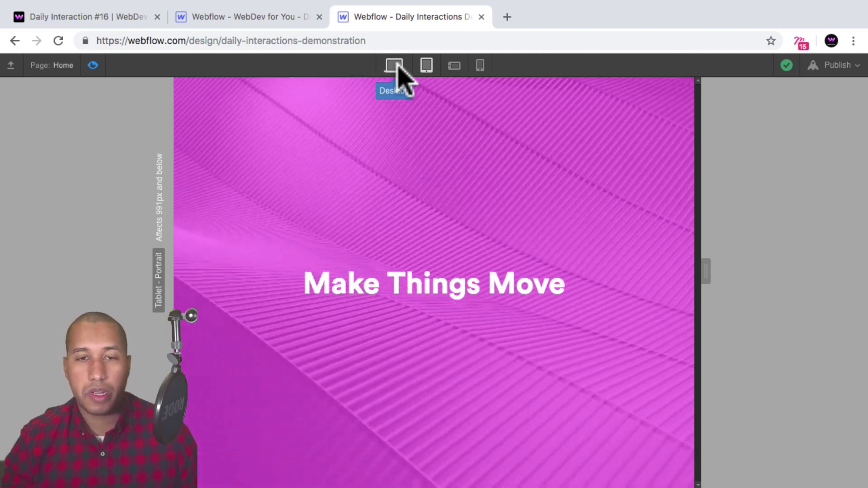
left_click(455, 65)
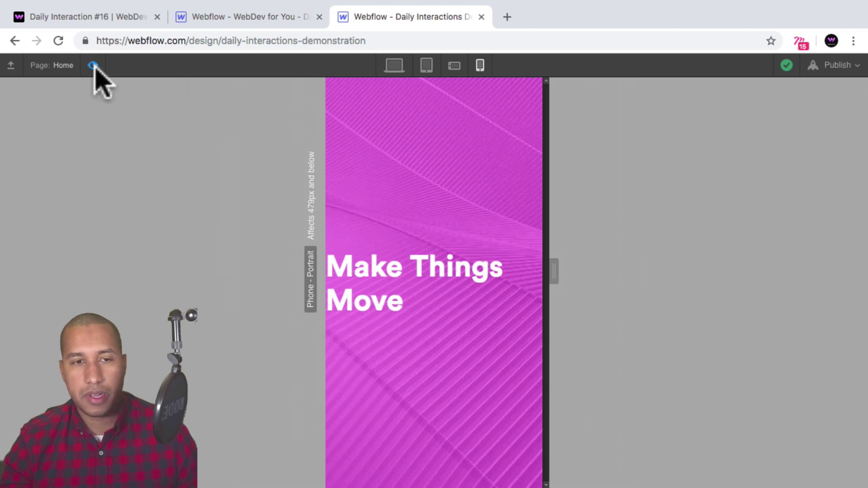
key("super+shift+p")
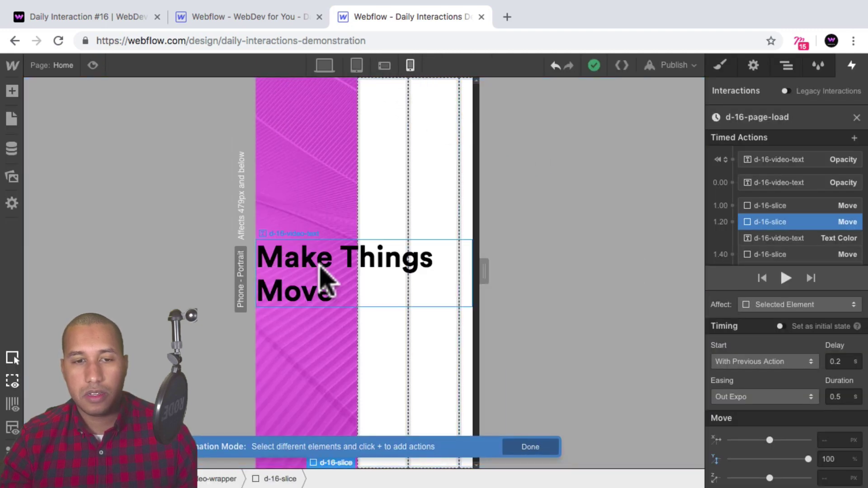
Center-align the d-16-video-text heading at the phone portrait breakpoint
left_click(796, 238)
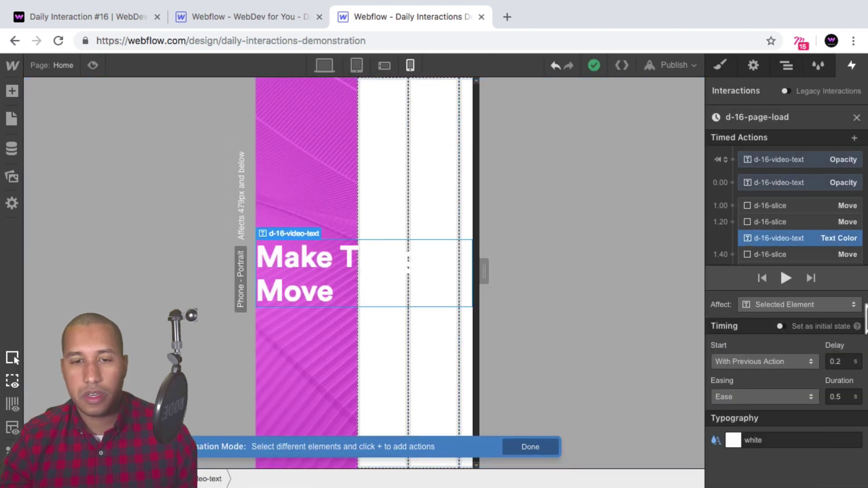
left_click(720, 66)
scroll(854, 369, "down", 10)
scroll(844, 371, "up", 5)
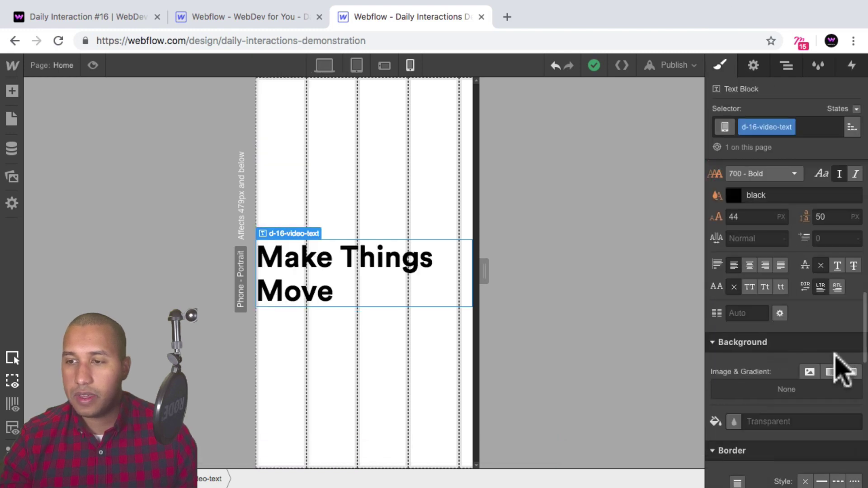
scroll(809, 339, "up", 1)
left_click(751, 273)
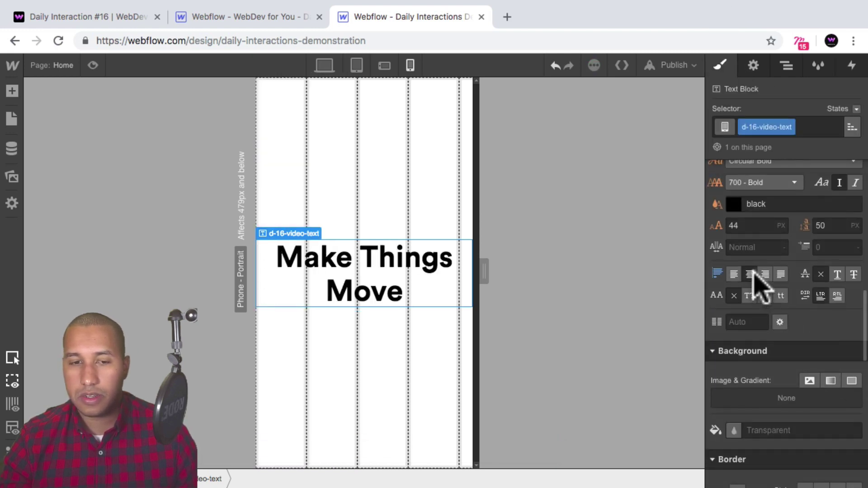
Check the heading at the larger breakpoints and preview the page at desktop, tablet, phone landscape and phone portrait sizes
left_click(385, 65)
left_click(356, 65)
left_click(324, 66)
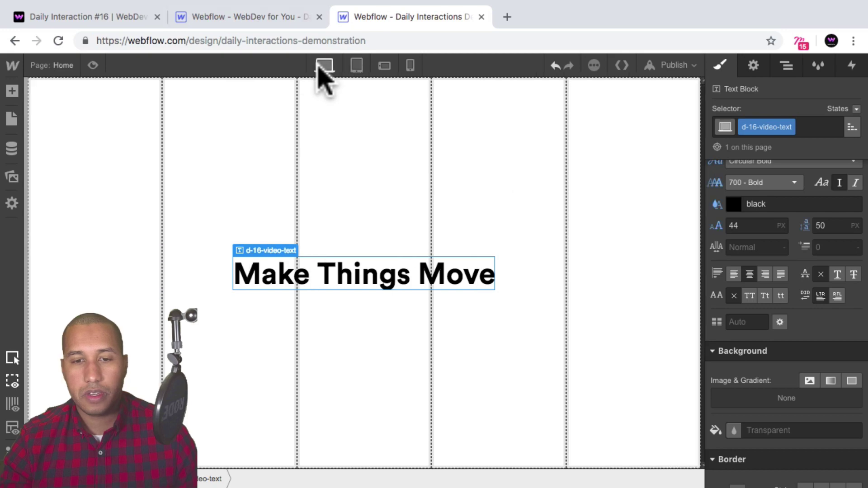
left_click(95, 65)
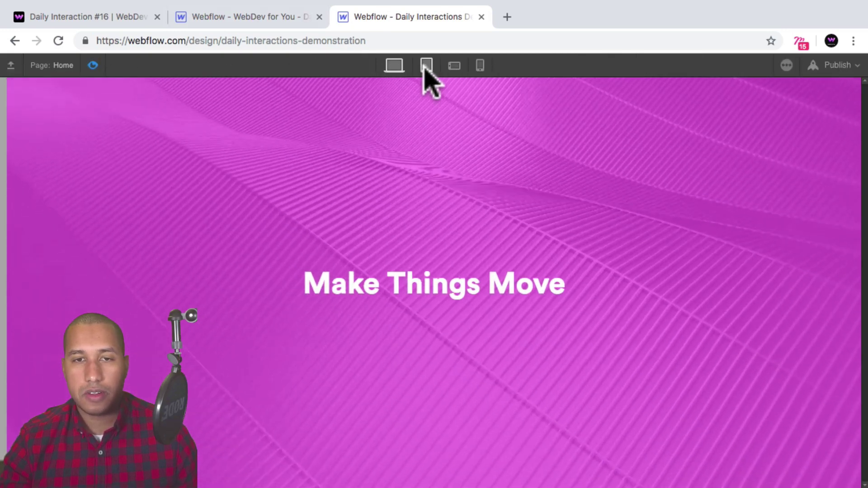
left_click(426, 66)
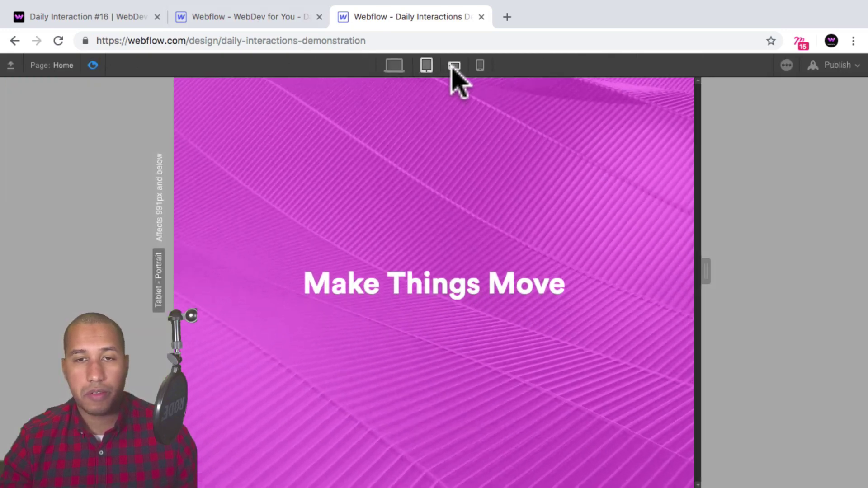
left_click(454, 66)
left_click(480, 66)
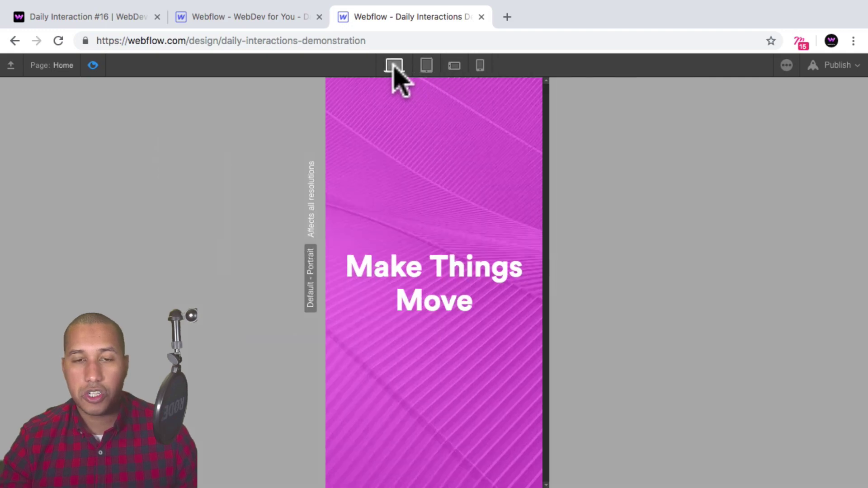
left_click(394, 65)
left_click(92, 65)
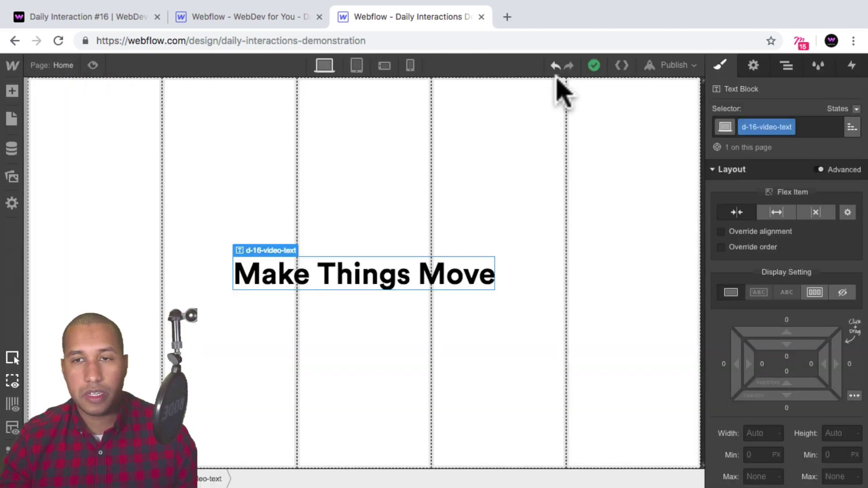
Publish the site to its webflow.io domain and open the live page
left_click(663, 62)
left_click(590, 197)
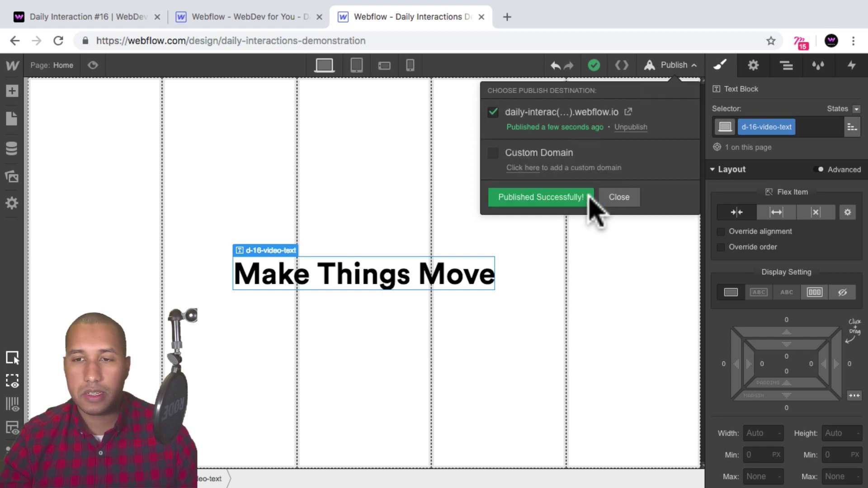
left_click(629, 112)
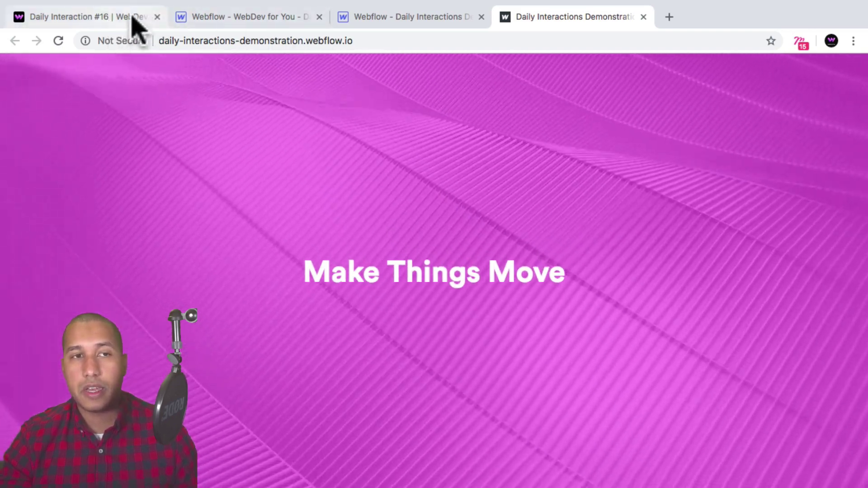
Compare the build with the Demo 16 reference page and review the d-16-background-video element in the page structure
left_click(133, 19)
left_click(384, 19)
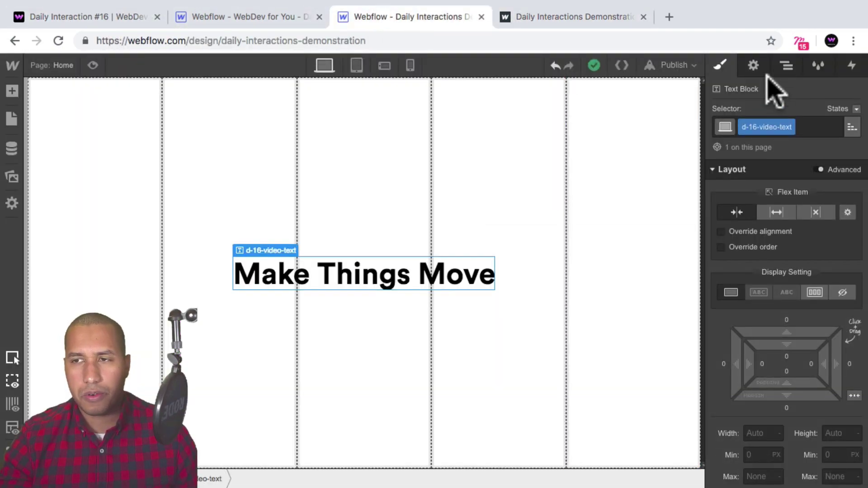
left_click(787, 65)
left_click(769, 163)
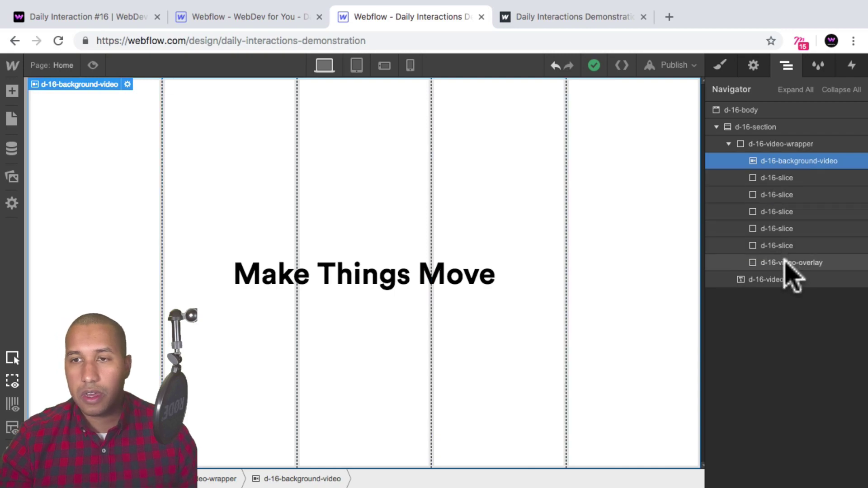
left_click(102, 18)
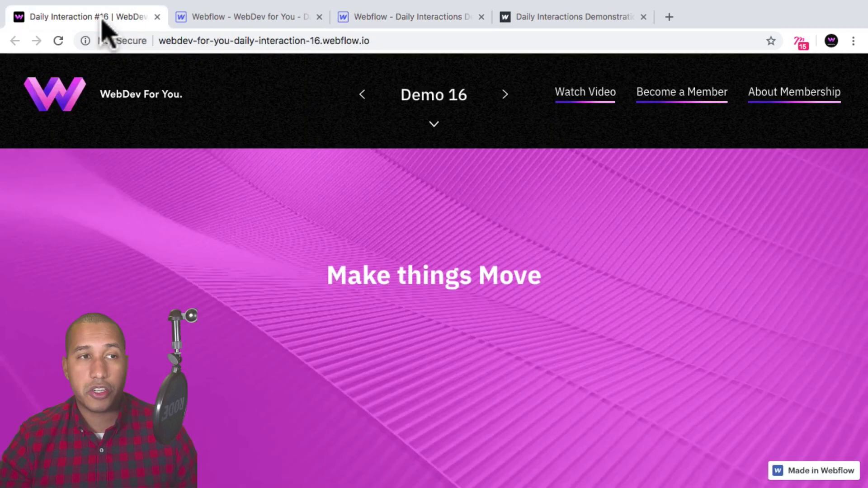